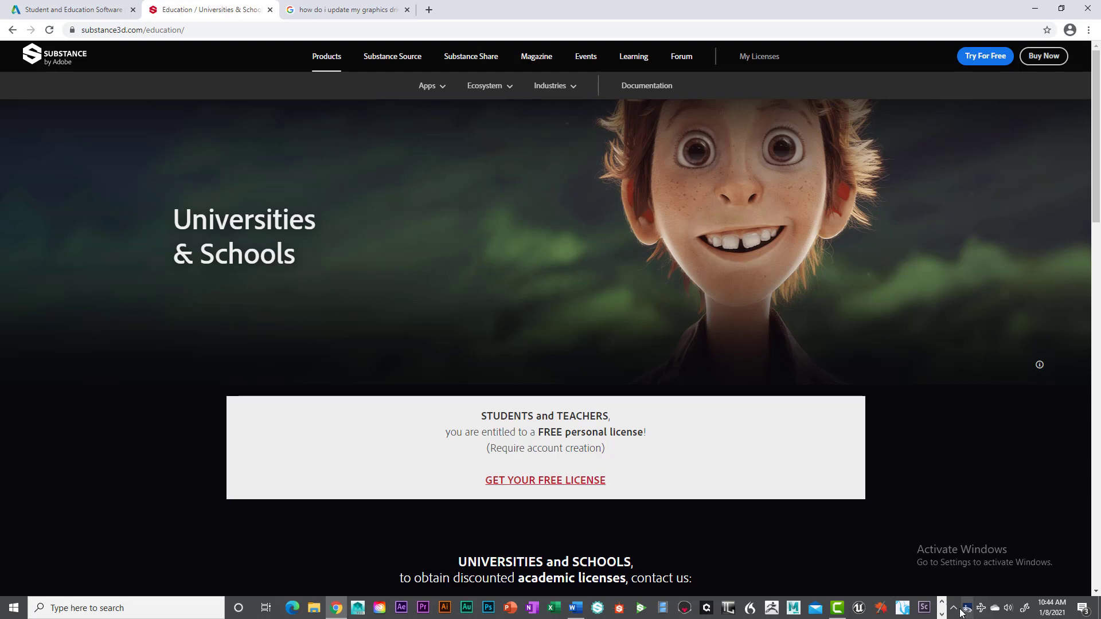
Launch Autodesk Maya 2020 and dismiss the What's New Highlight Settings dialog.
left_click(941, 614)
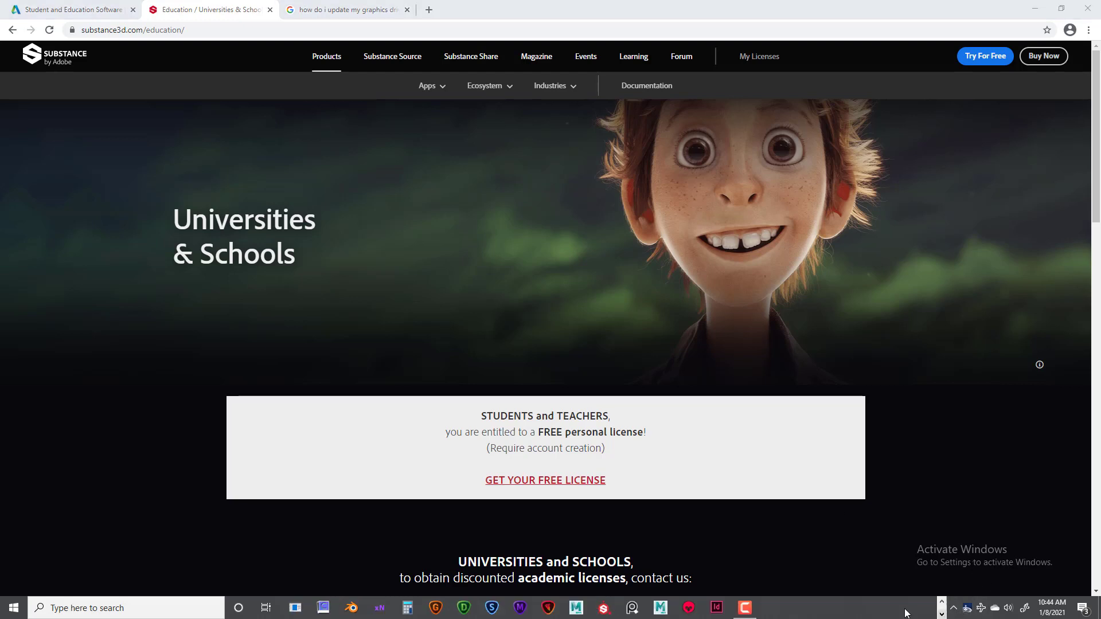
left_click(576, 608)
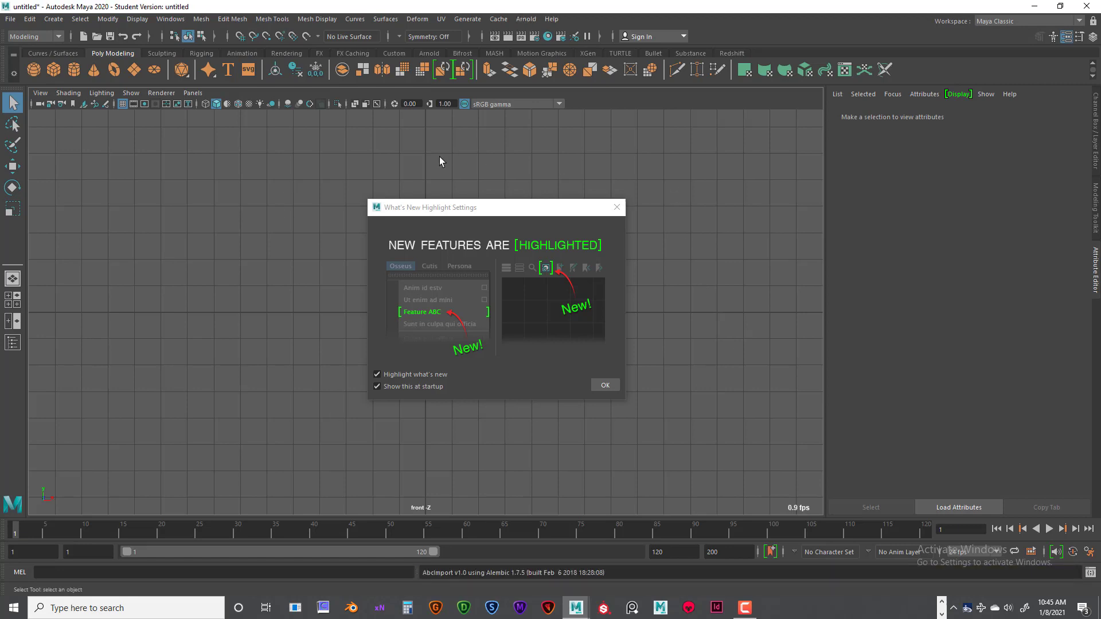
left_click(616, 207)
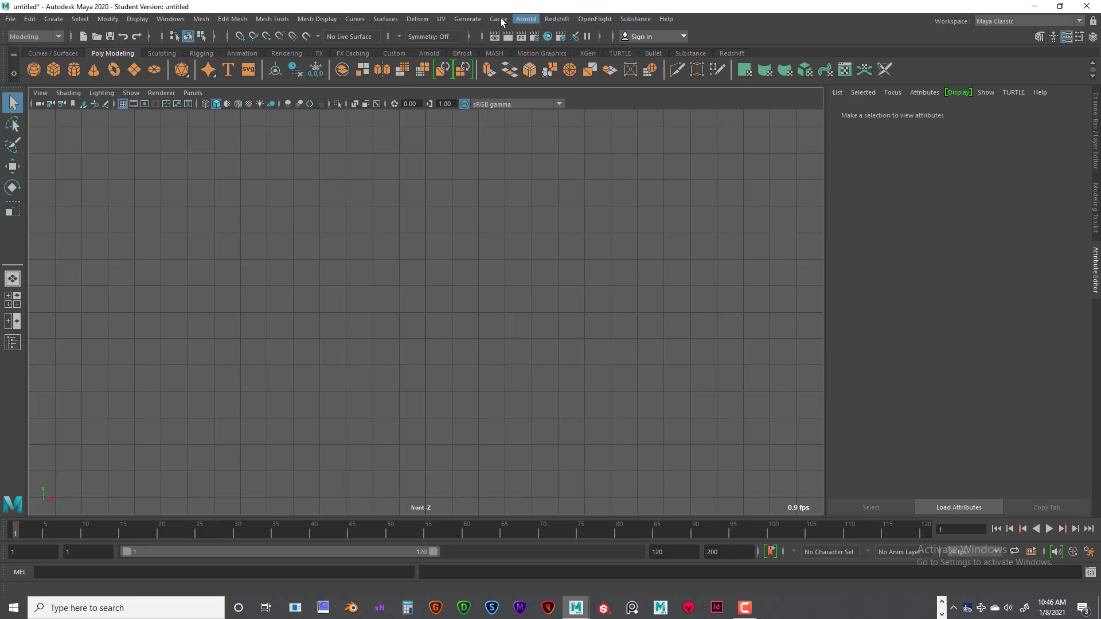
Look through the file commands, the Curves / Surfaces and Poly Modeling shelves, the list of shelves and the shelf options.
left_click(12, 19)
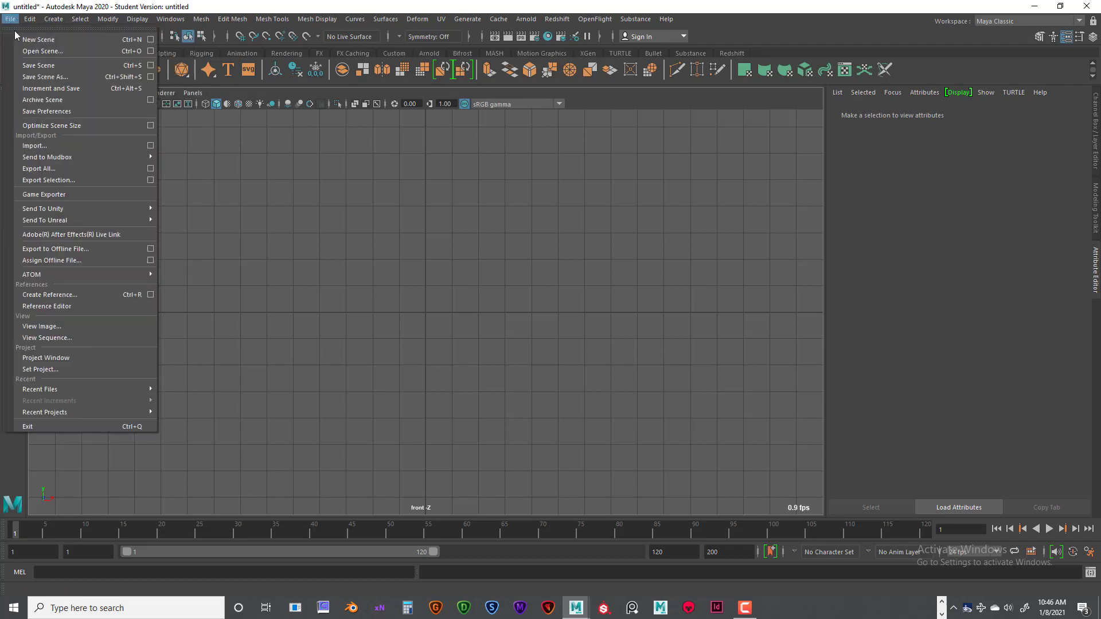
left_click(377, 228)
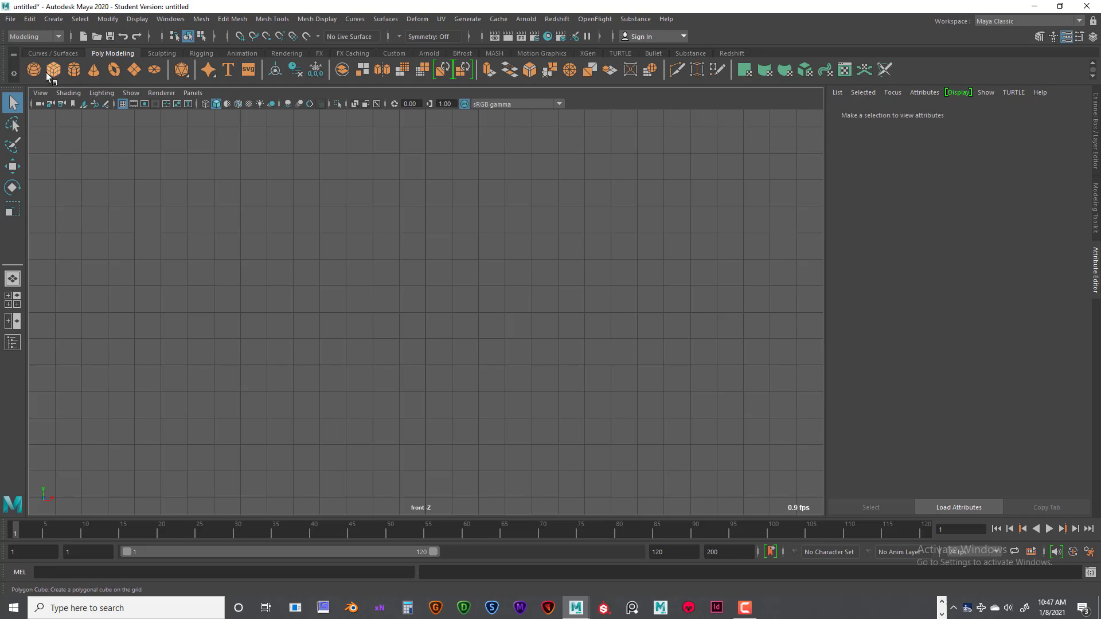
left_click(64, 50)
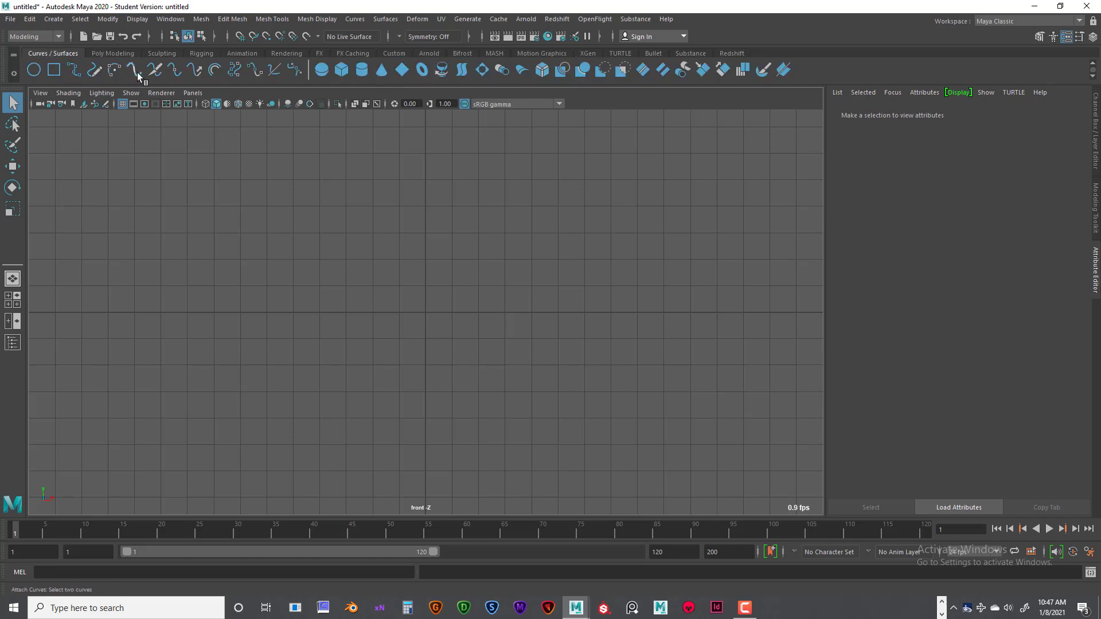
left_click(117, 53)
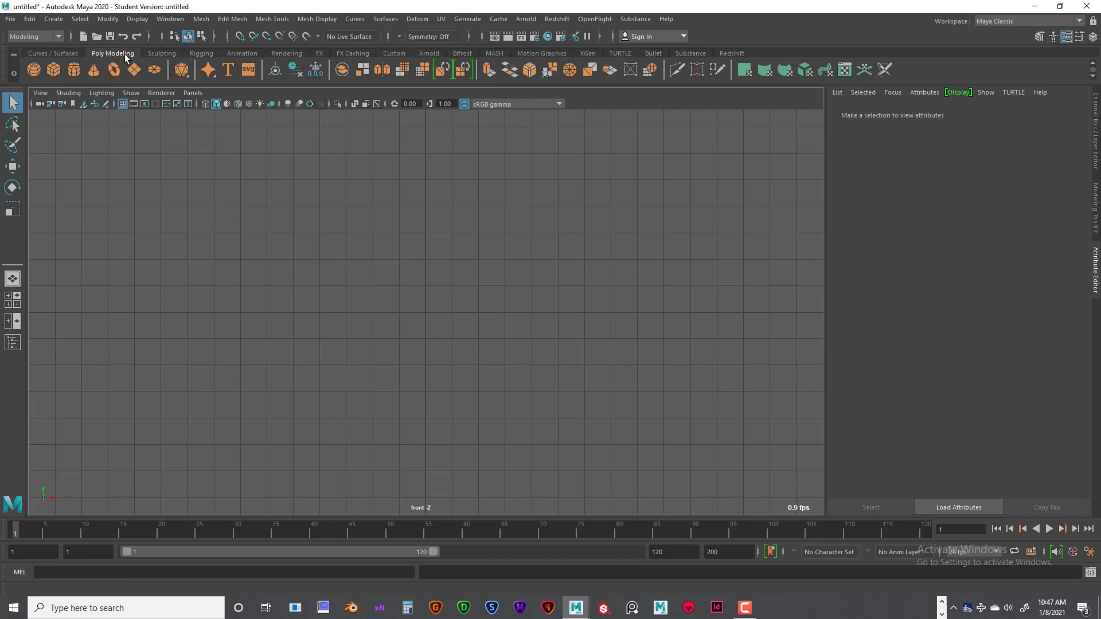
left_click(13, 55)
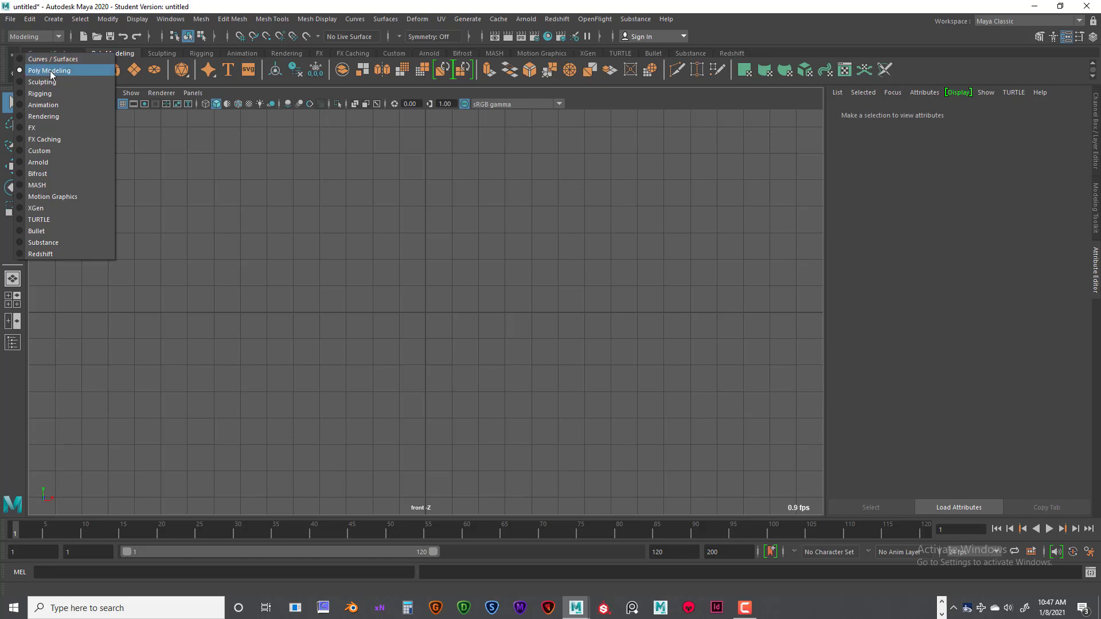
left_click(168, 155)
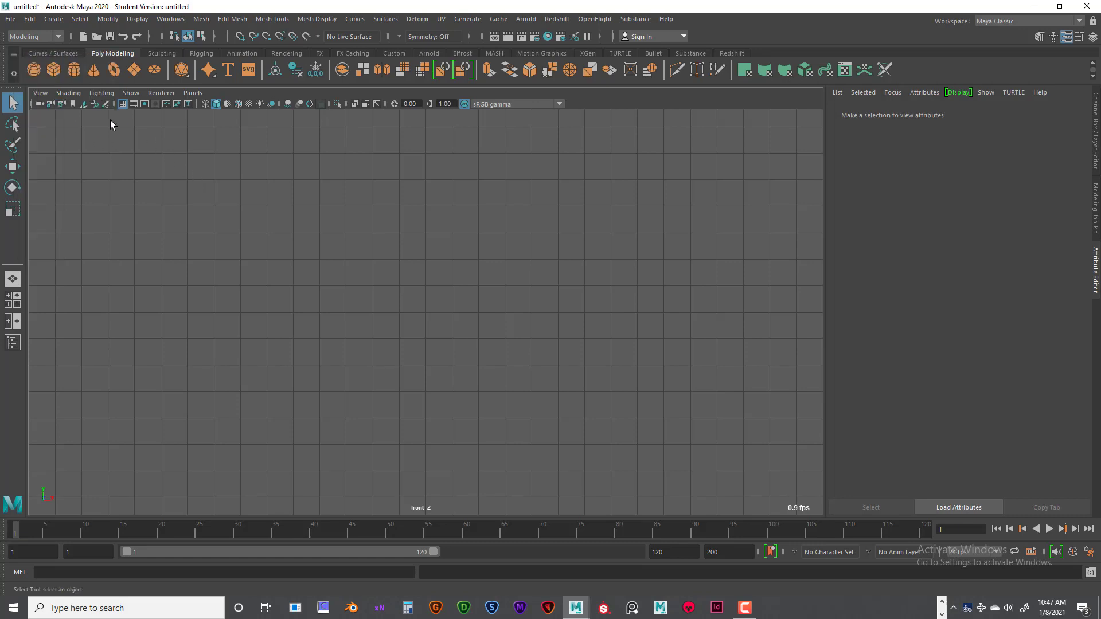
left_click(17, 74)
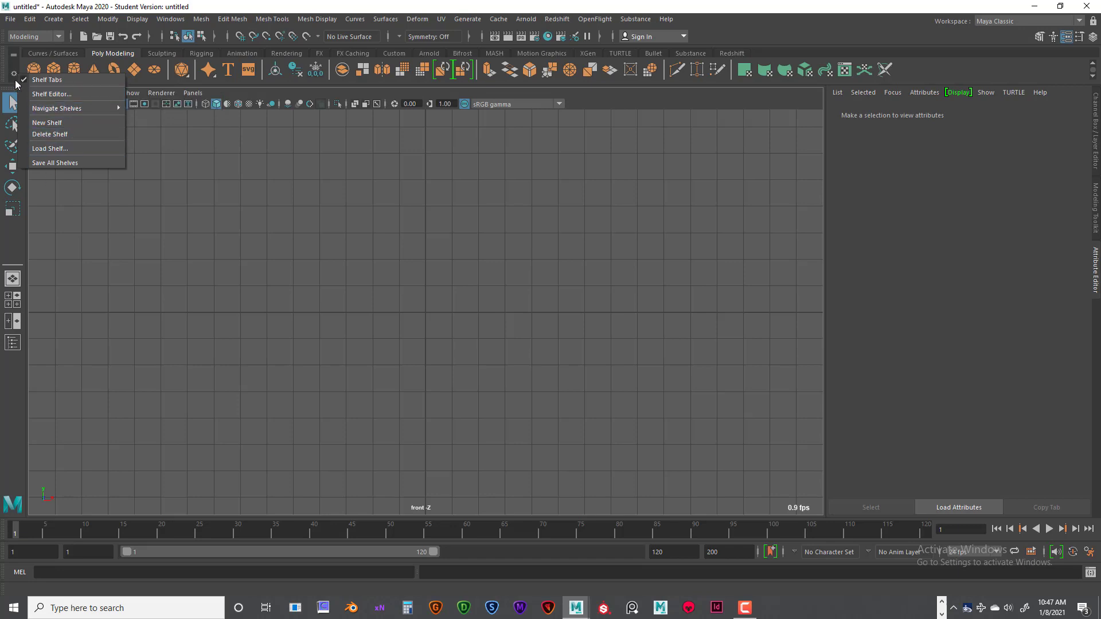
left_click(195, 200)
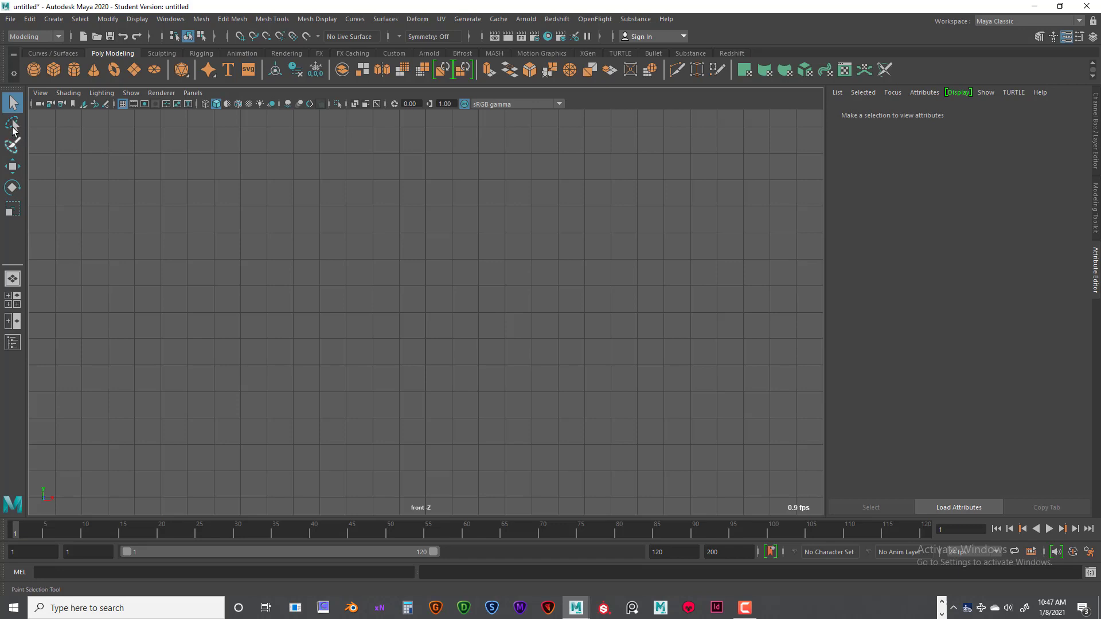
Activate the Move, Rotate and Scale tools one after another.
left_click(12, 168)
left_click(13, 187)
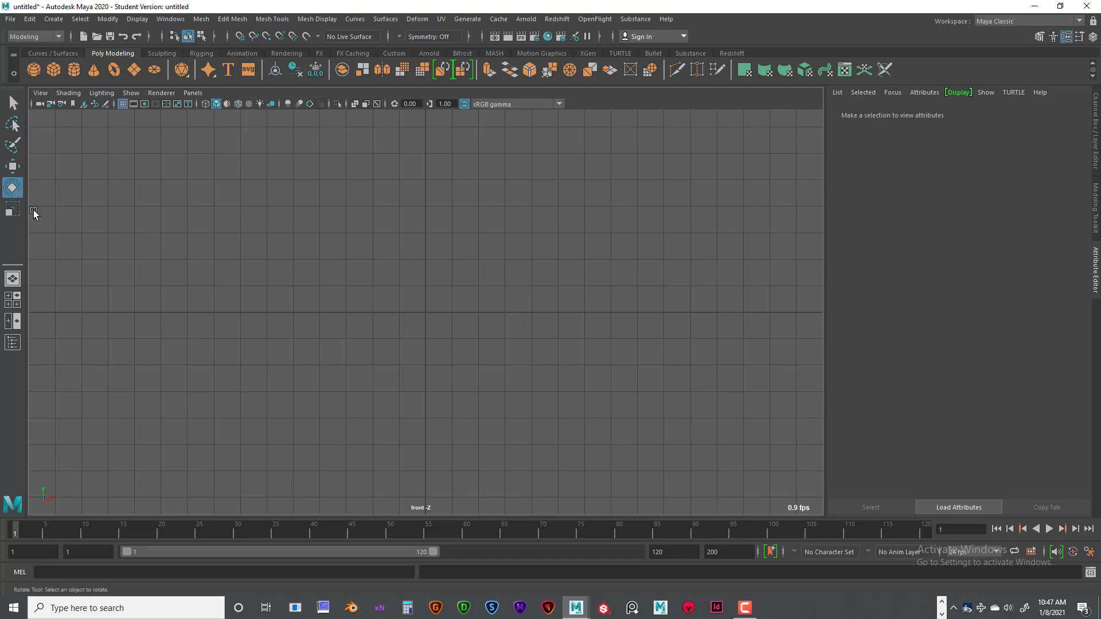
left_click(16, 209)
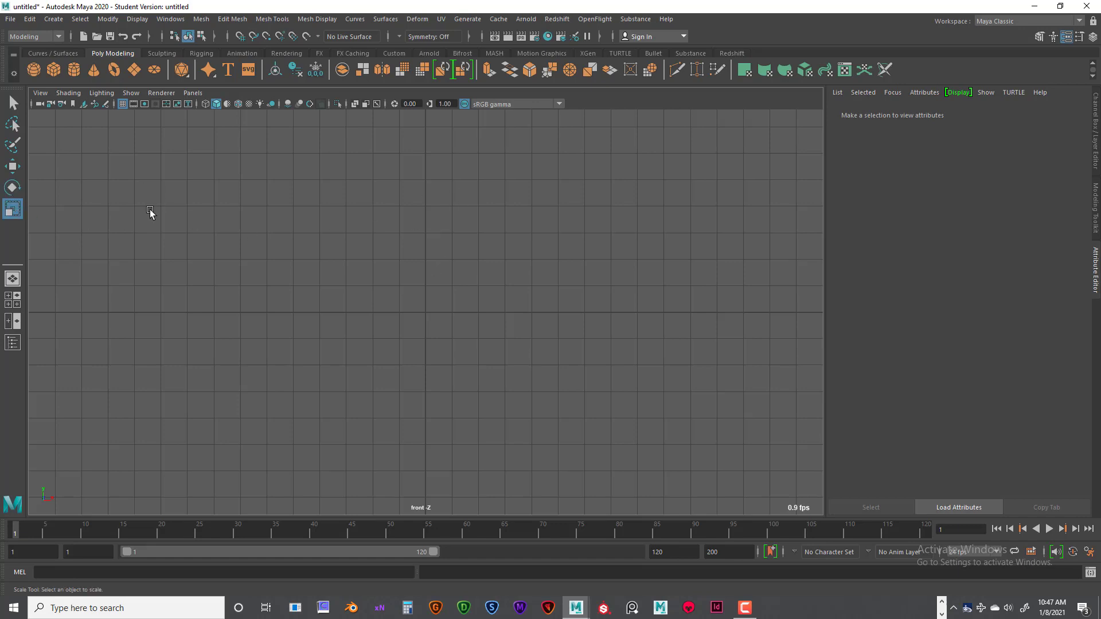
Toggle between the four-view layout and the single perspective view, ending in the single perspective view.
left_click(13, 279)
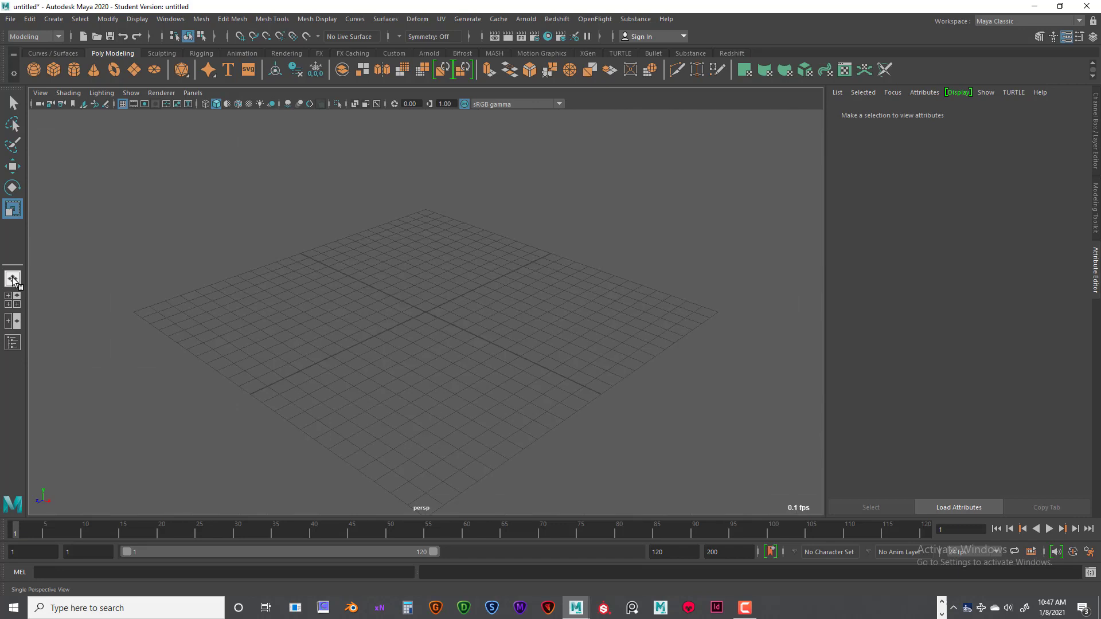
left_click(11, 304)
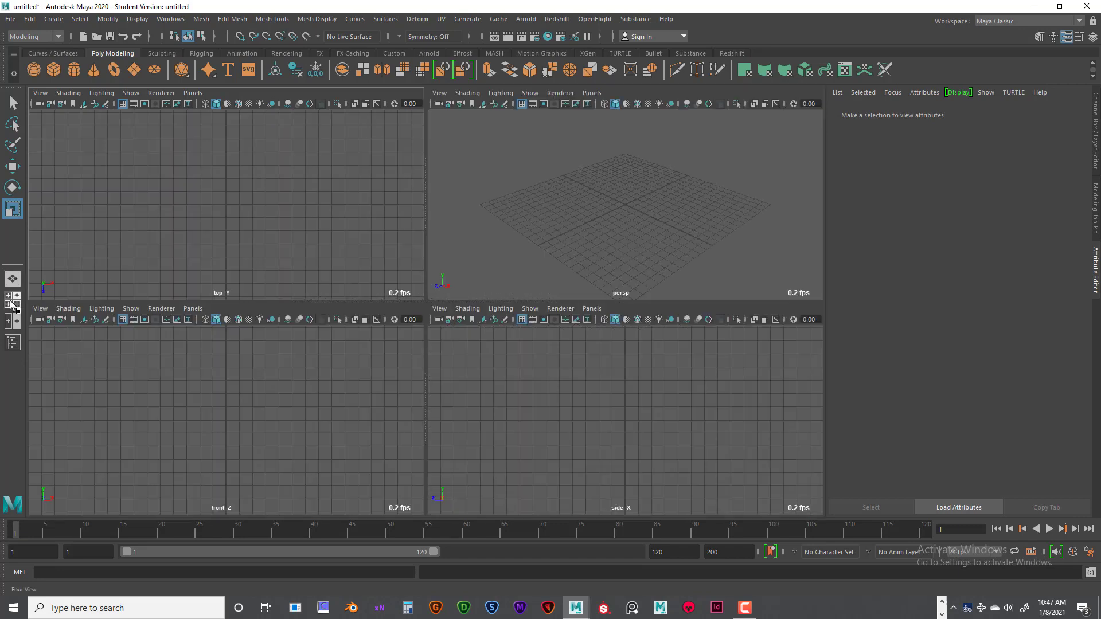
left_click(12, 279)
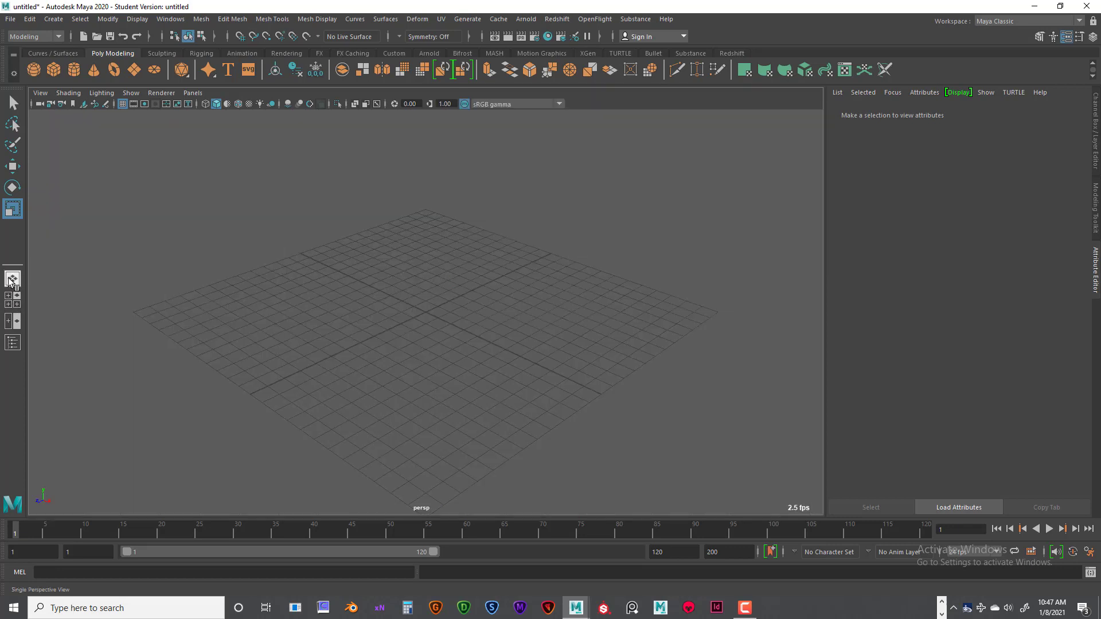
left_click(13, 305)
left_click(13, 279)
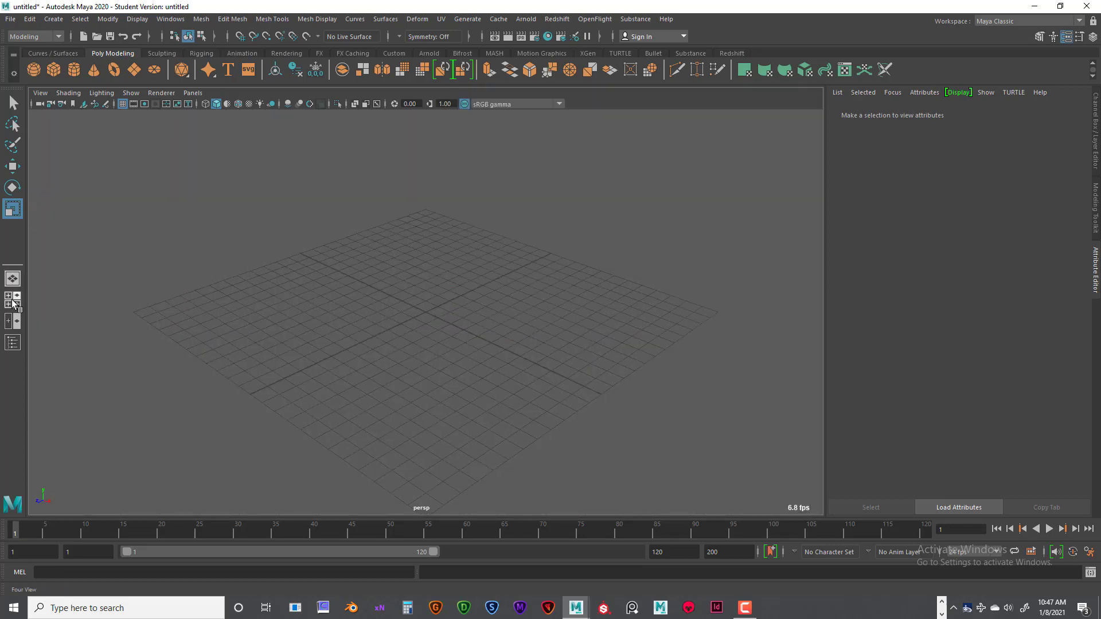
left_click(14, 295)
left_click(13, 279)
left_click(16, 293)
left_click(13, 279)
Cycle through the Move, Rotate and Scale tools again in the empty perspective view.
left_click(13, 168)
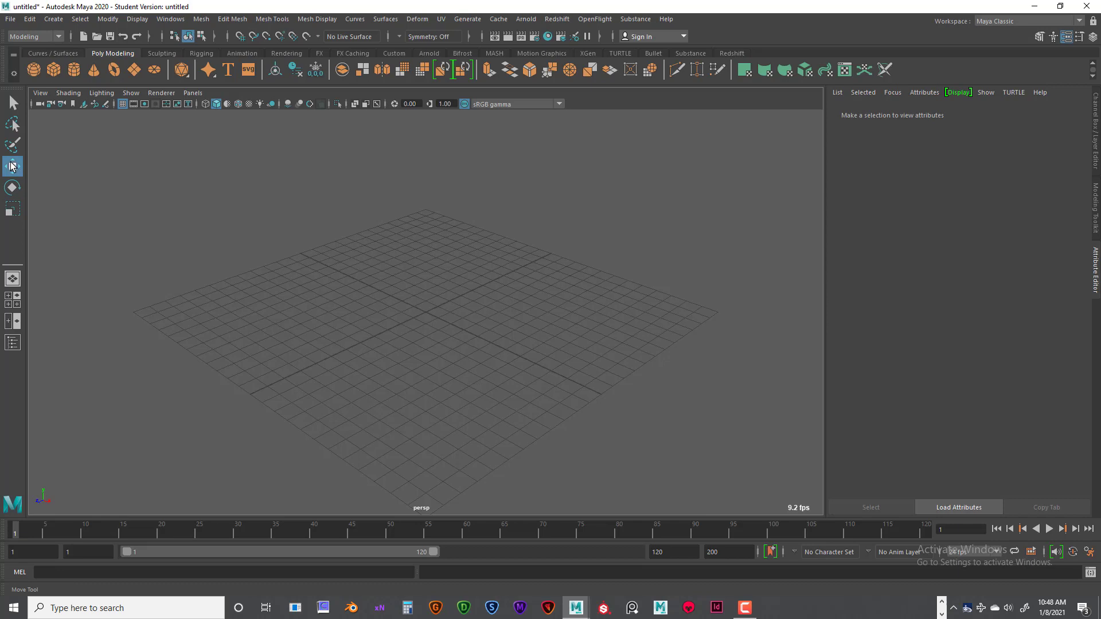
left_click(11, 186)
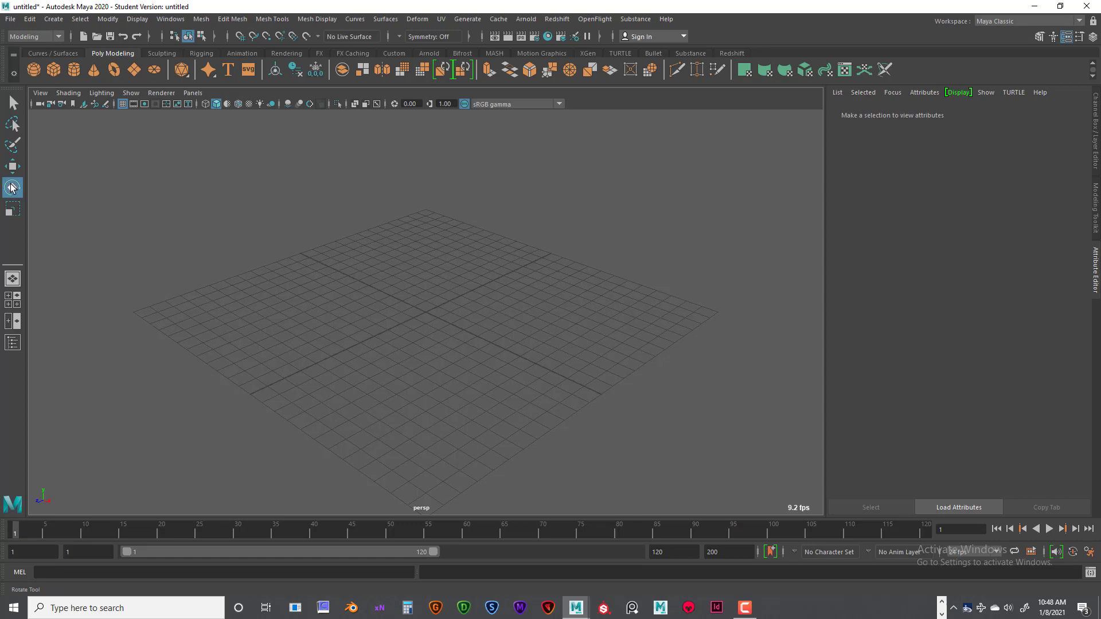
left_click(12, 209)
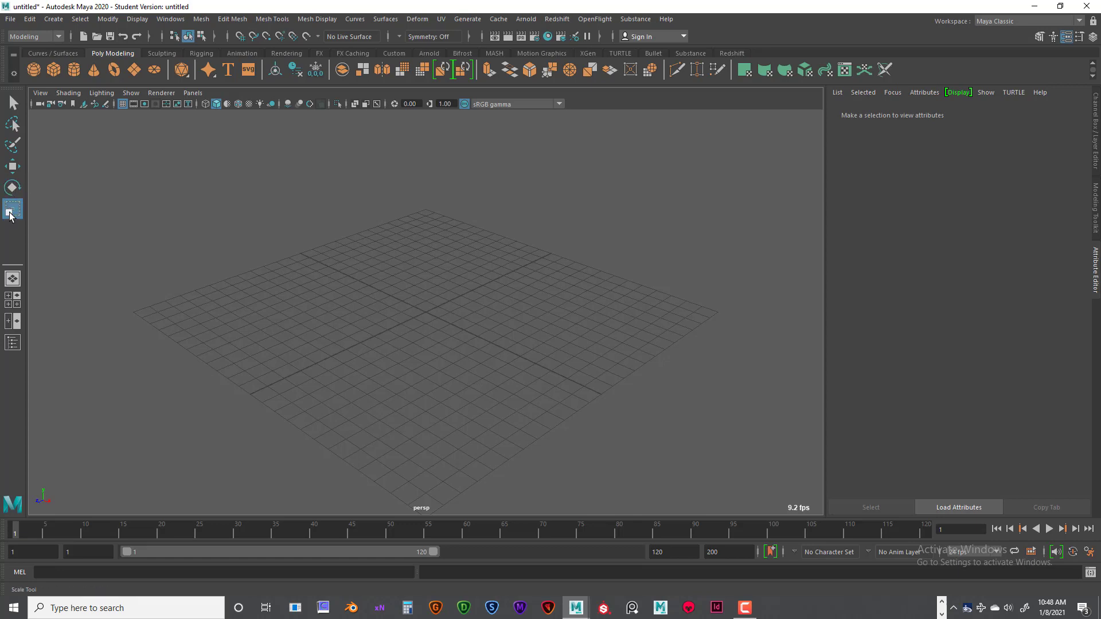
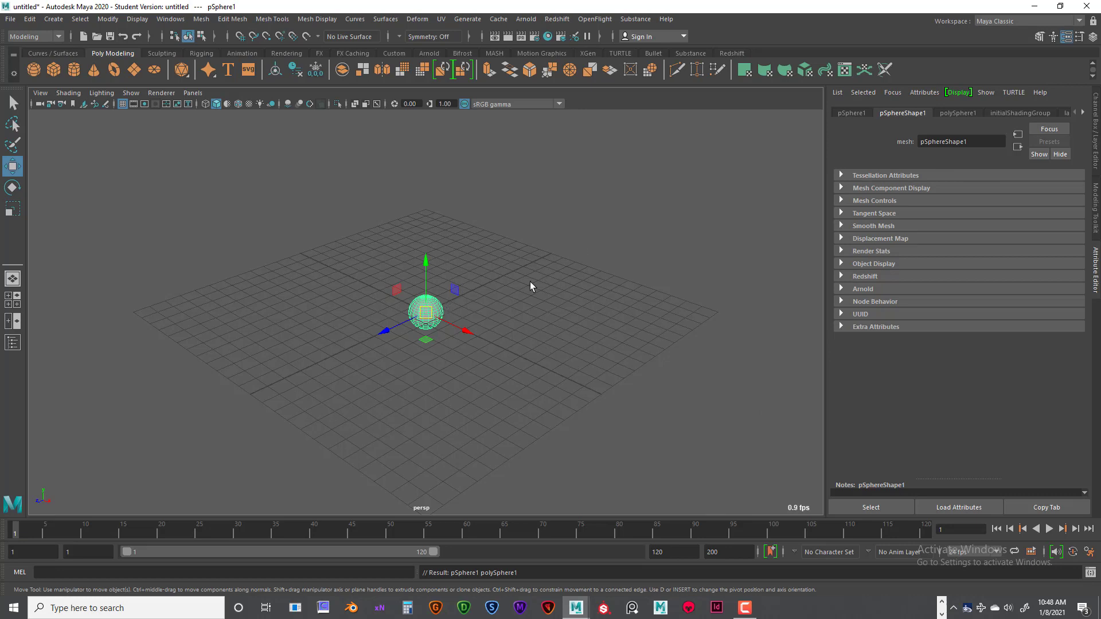
Examine the polygon sphere in the perspective view from several angles and distances by orbiting, panning and zooming.
left_click_drag(535, 283, 567, 291, "alt")
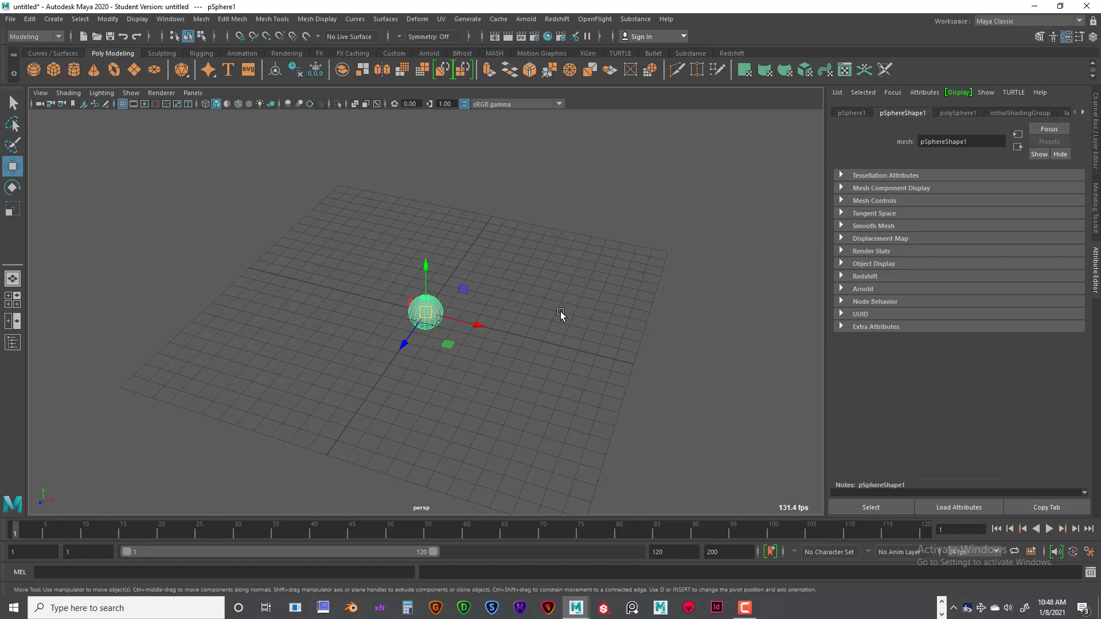
scroll(547, 321, "up", 6)
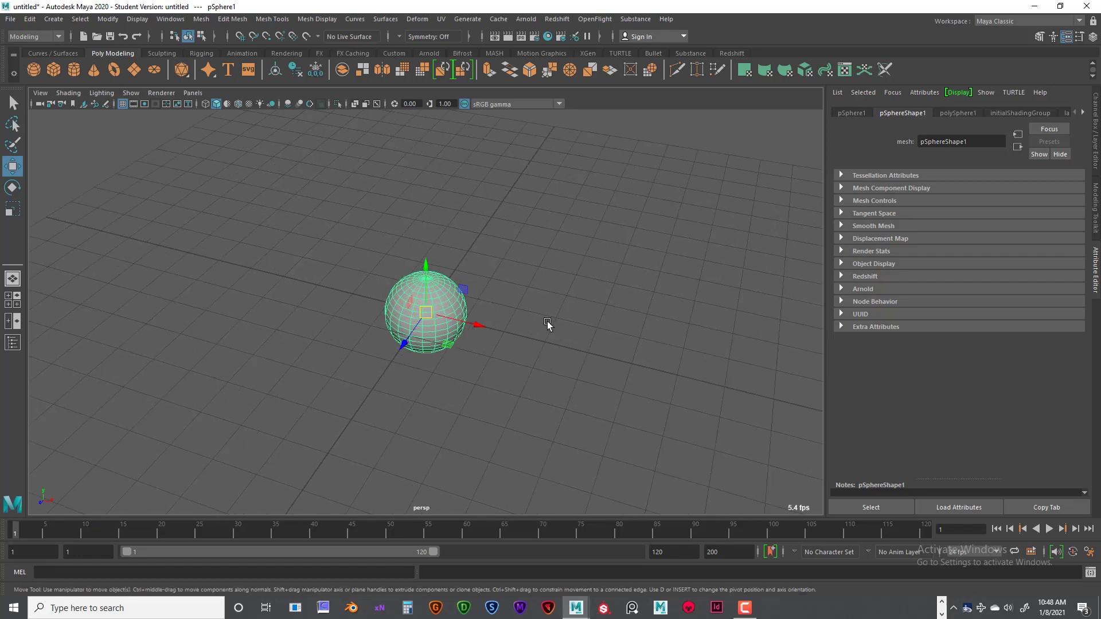
scroll(547, 323, "up", 8)
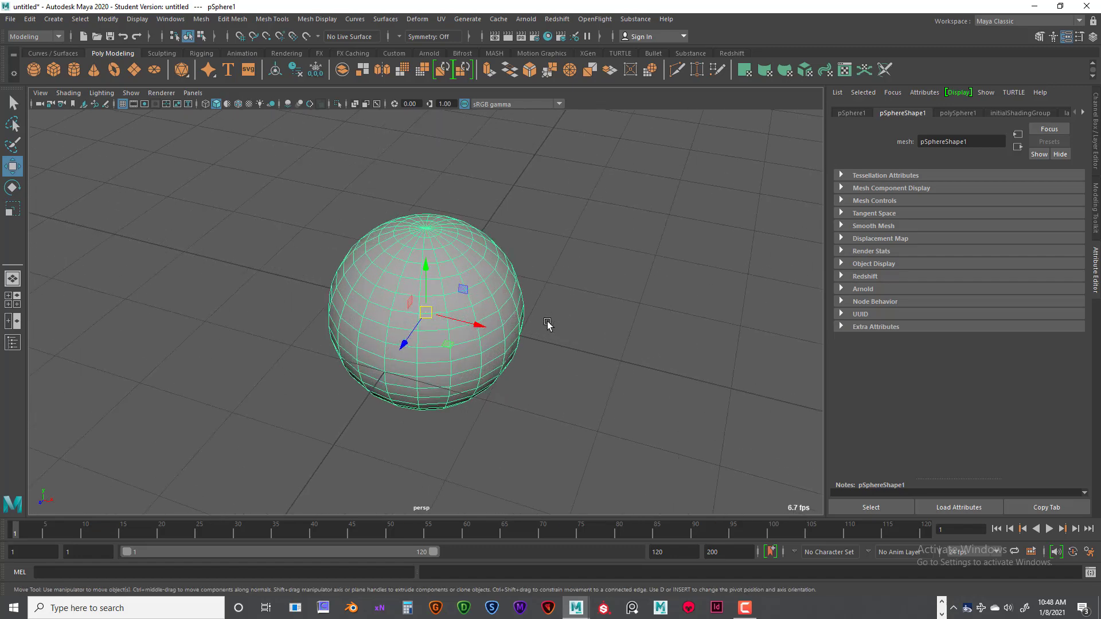
scroll(547, 323, "up", 3)
scroll(547, 324, "down", 8)
scroll(546, 323, "up", 4)
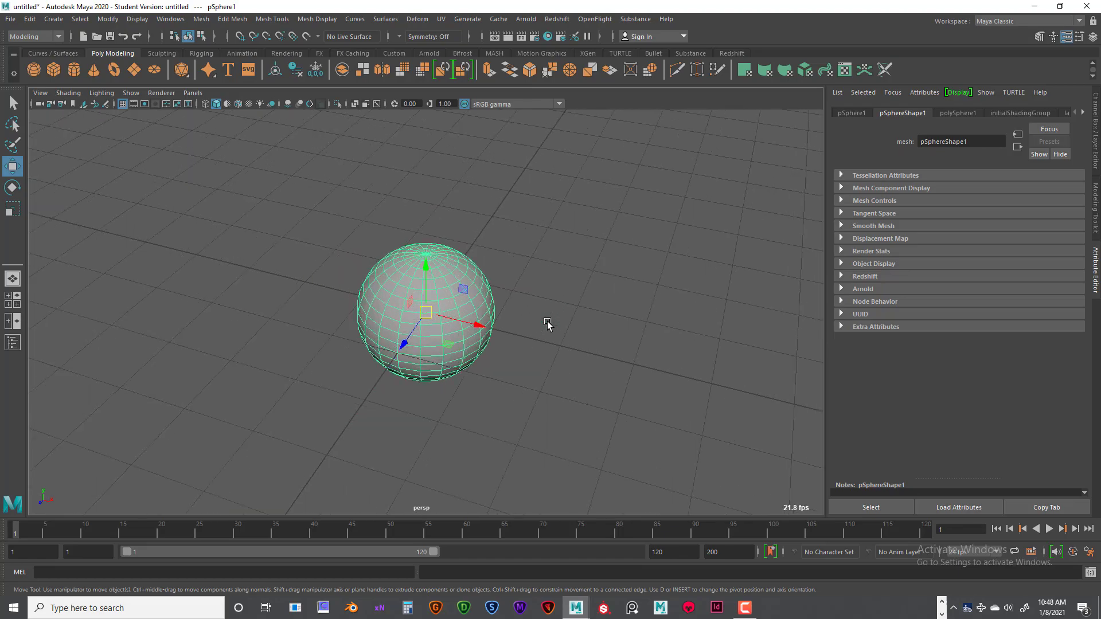
scroll(547, 323, "down", 2)
scroll(548, 325, "up", 2)
left_click_drag(586, 342, 643, 331, "alt")
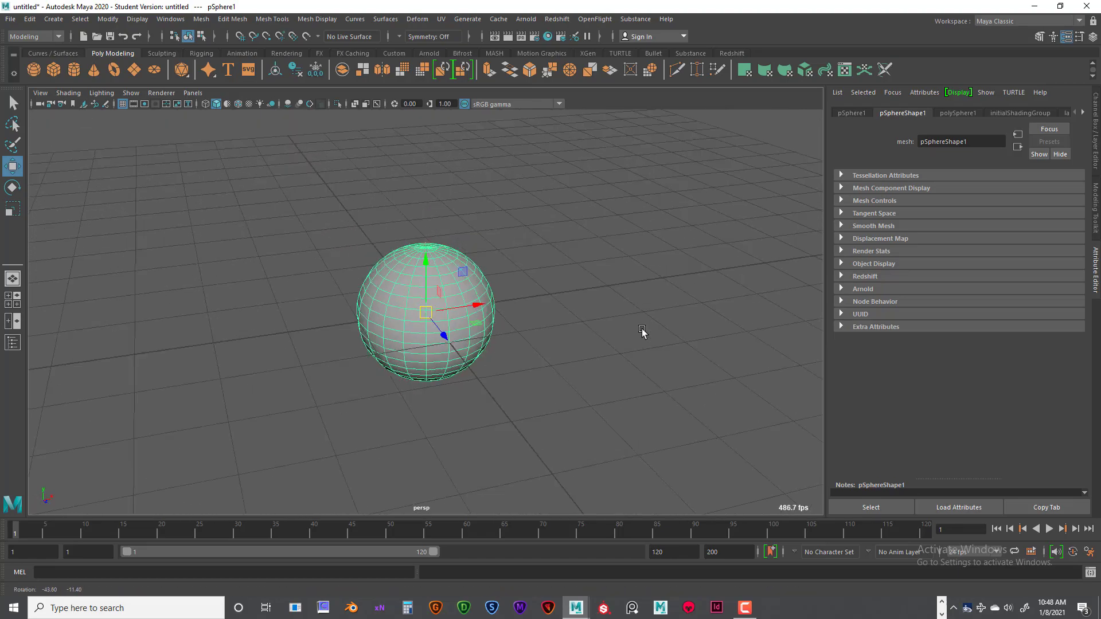
middle_click_drag(642, 331, 620, 317)
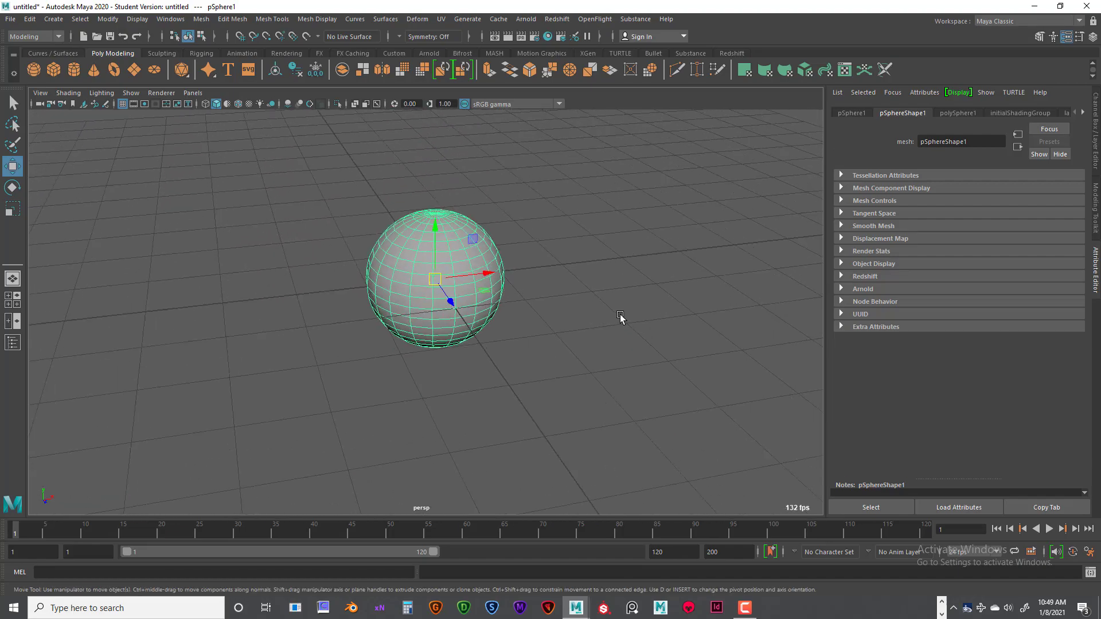
scroll(619, 317, "down", 3)
scroll(620, 319, "up", 4)
scroll(619, 315, "up", 1)
scroll(616, 315, "down", 3)
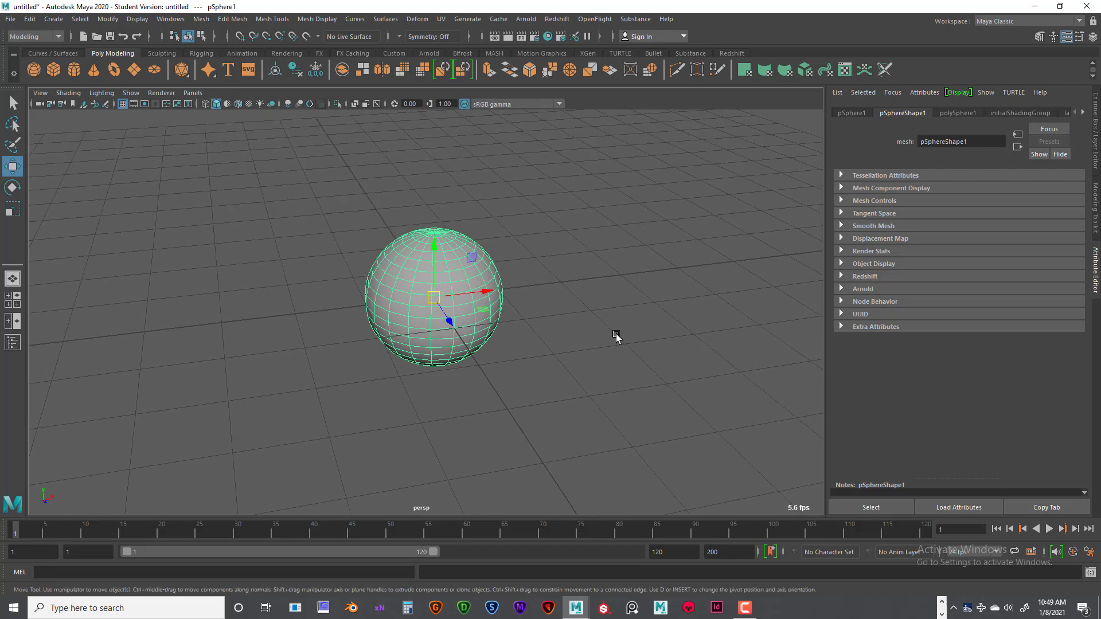
left_click_drag(609, 339, 550, 339, "alt")
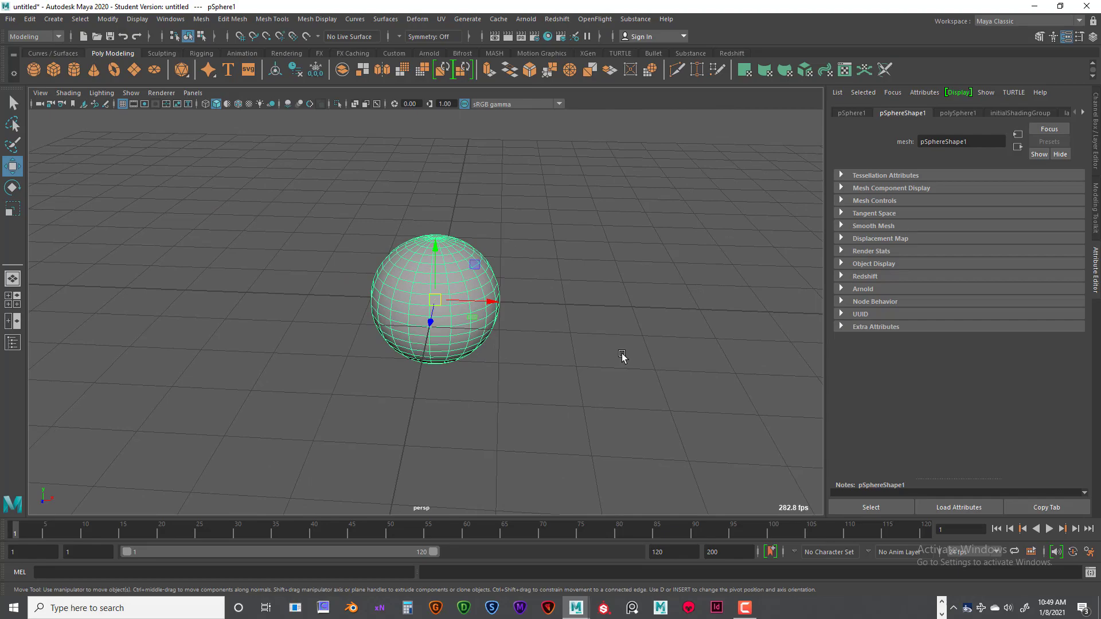
left_click_drag(594, 352, 545, 370, "alt")
mouse_move(544, 365)
middle_mouse_down("alt")
mouse_move(636, 364)
mouse_move(465, 361)
mouse_move(551, 356)
middle_mouse_up("alt")
scroll(552, 356, "down", 2)
scroll(551, 356, "up", 4)
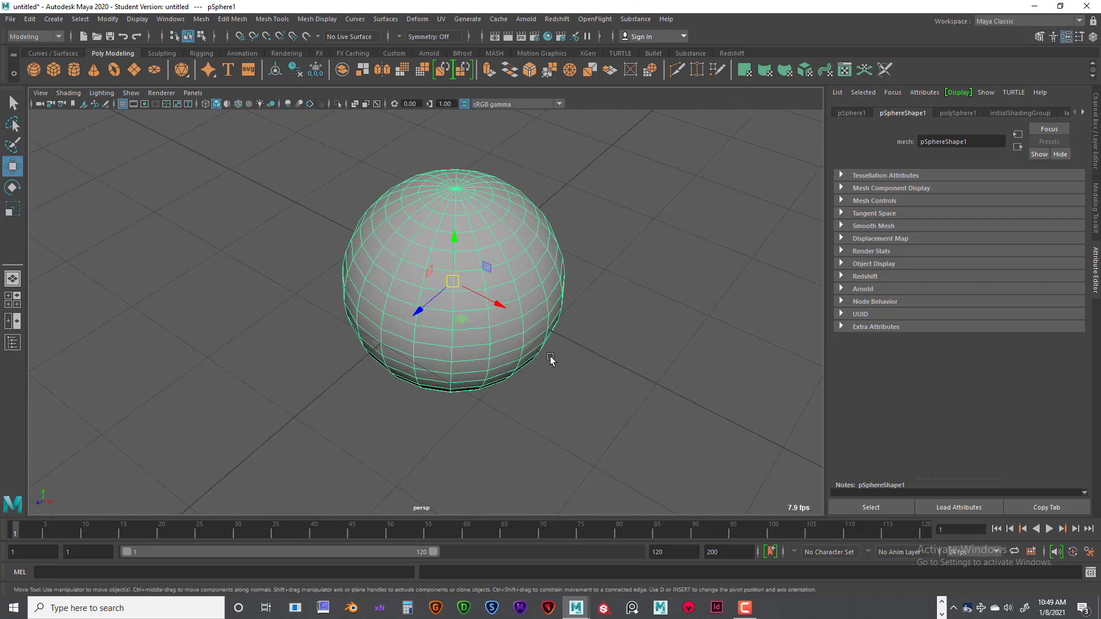
scroll(550, 357, "down", 5)
scroll(571, 341, "up", 5)
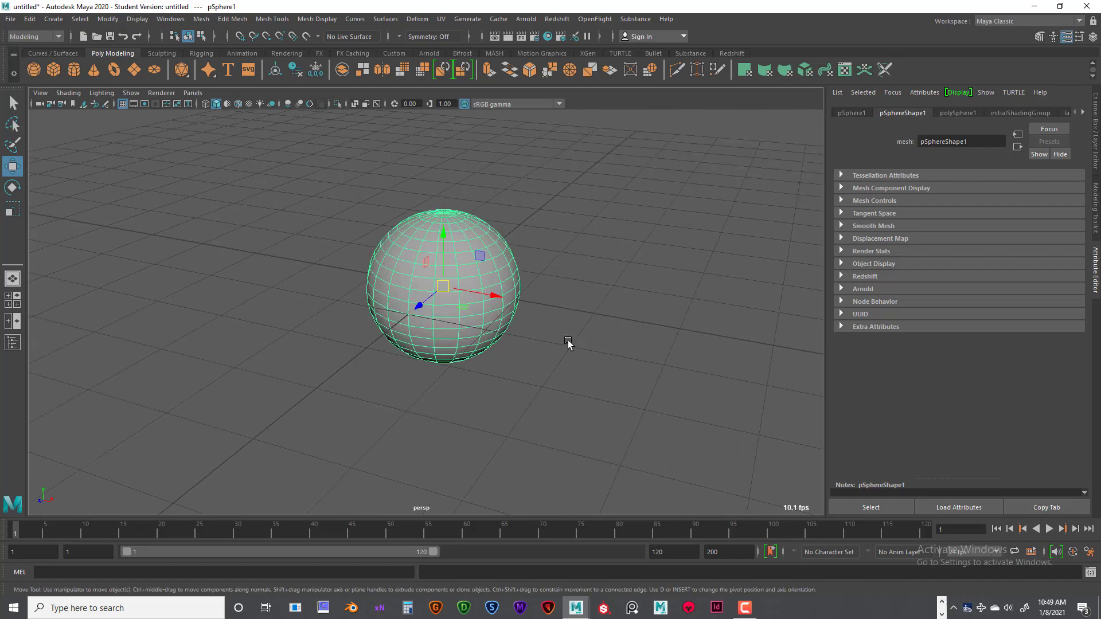
scroll(573, 347, "down", 3)
left_click_drag(589, 350, 539, 353, "alt")
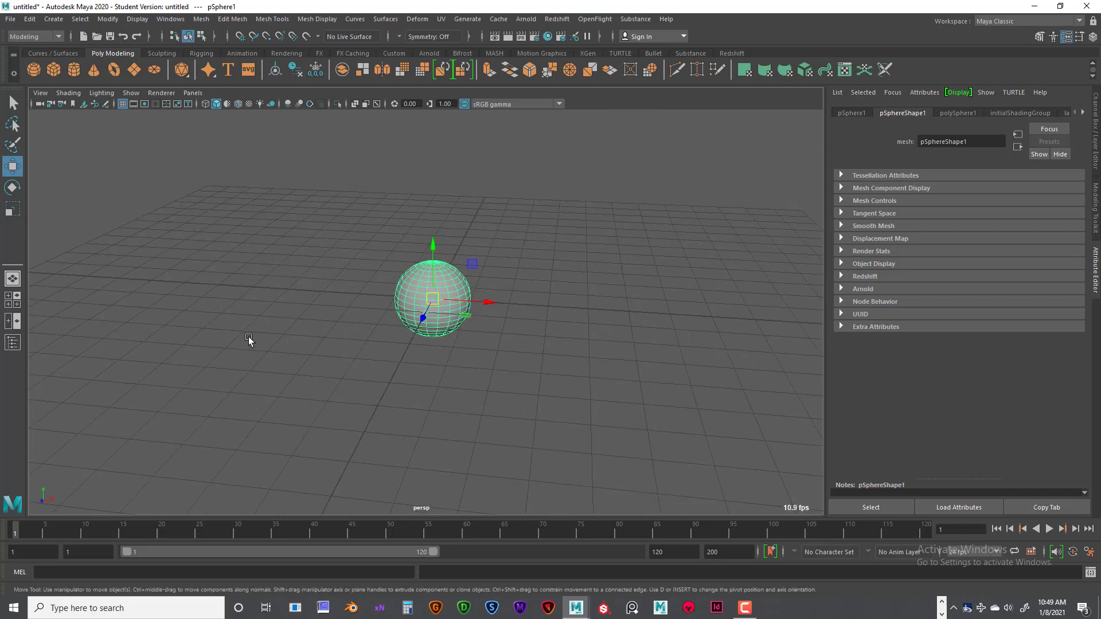
Switch the selected sphere's manipulator to Rotate, to Scale and back to Move.
key("e")
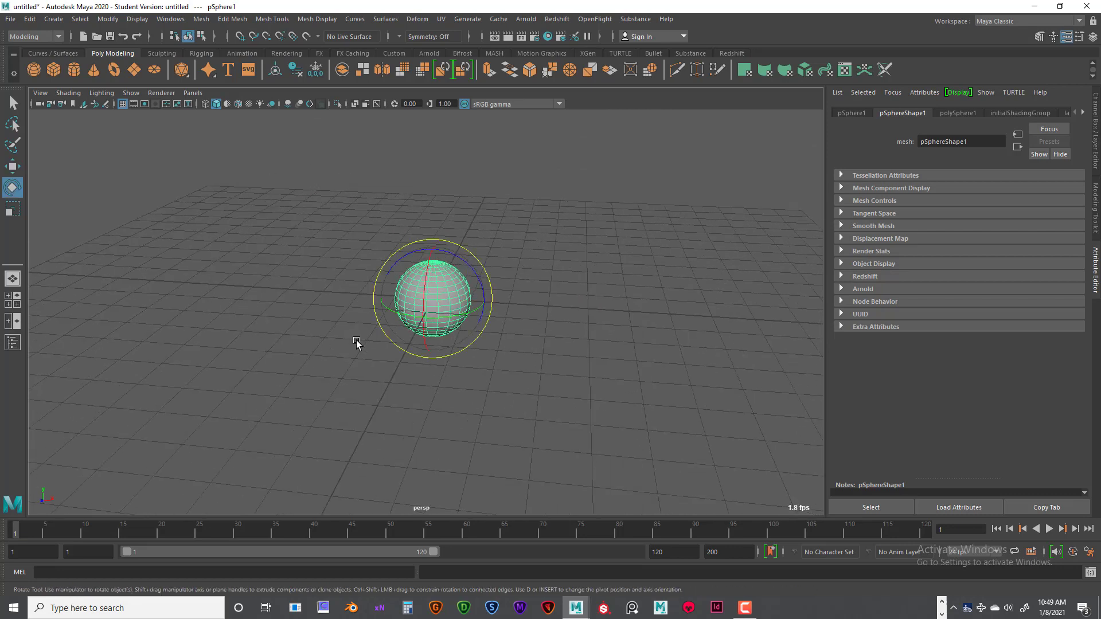
key("r")
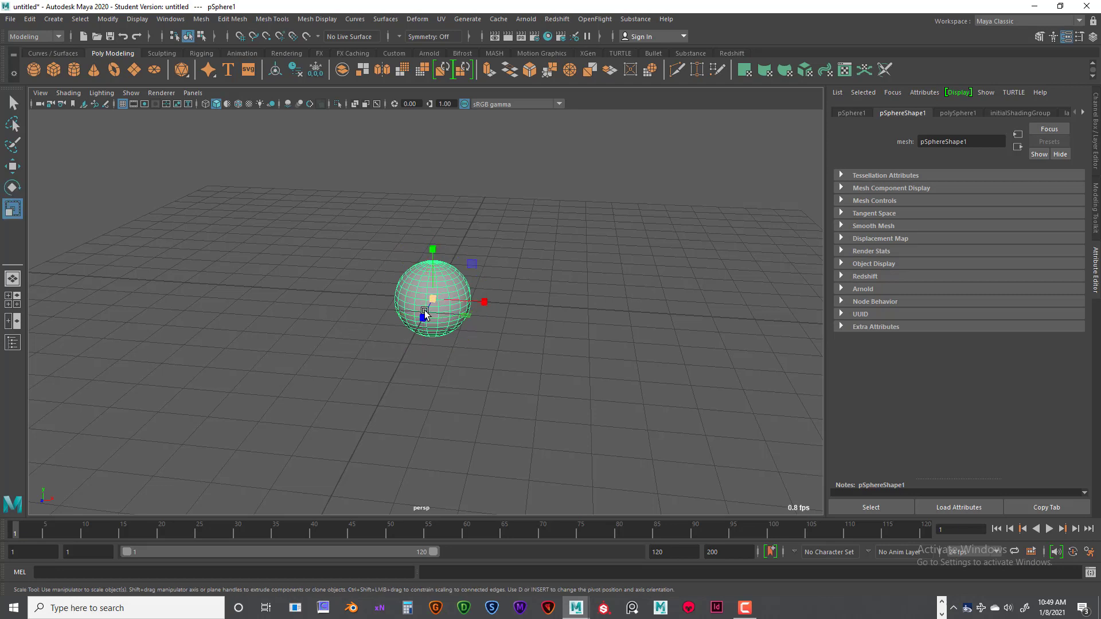
key("w")
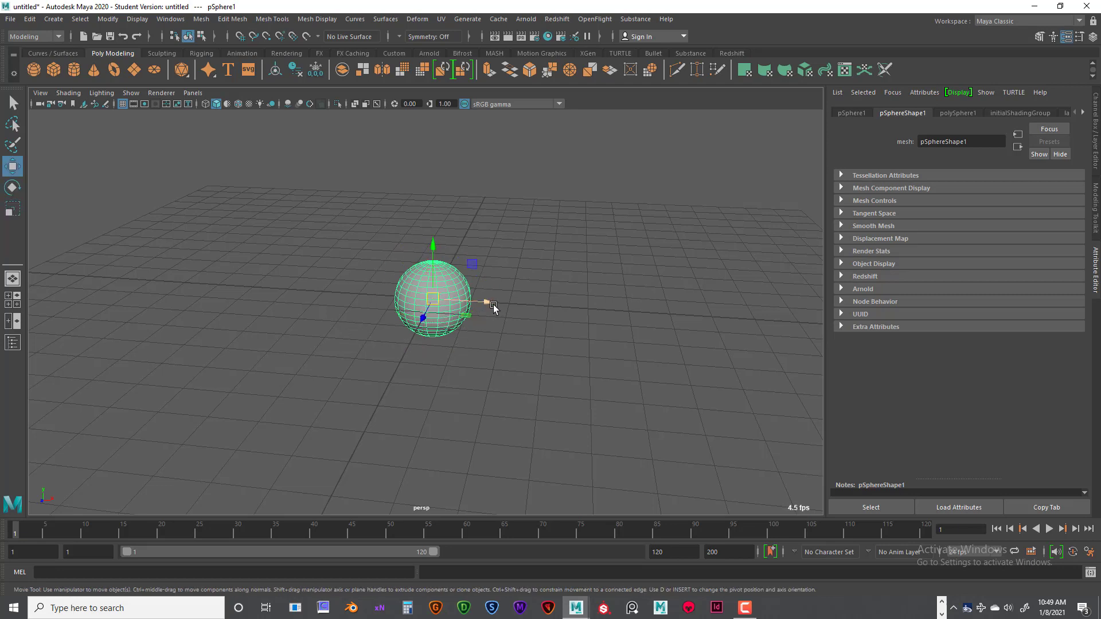
Try moving the sphere along the X axis twice in the perspective view, undoing each move.
left_click_drag(489, 305, 607, 327)
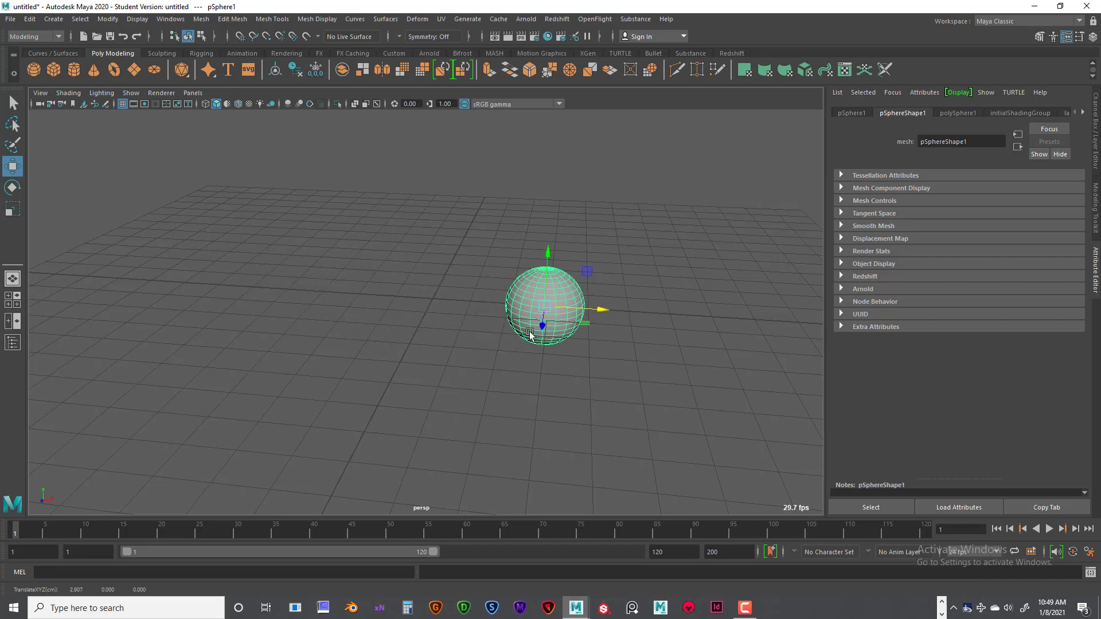
key("ctrl+z")
mouse_move(494, 357)
left_mouse_down("alt")
mouse_move(516, 343)
mouse_move(582, 356)
mouse_move(450, 373)
mouse_move(429, 320)
mouse_move(592, 342)
mouse_move(551, 371)
mouse_move(498, 370)
left_mouse_up("alt")
scroll(494, 370, "up", 3)
scroll(494, 371, "down", 4)
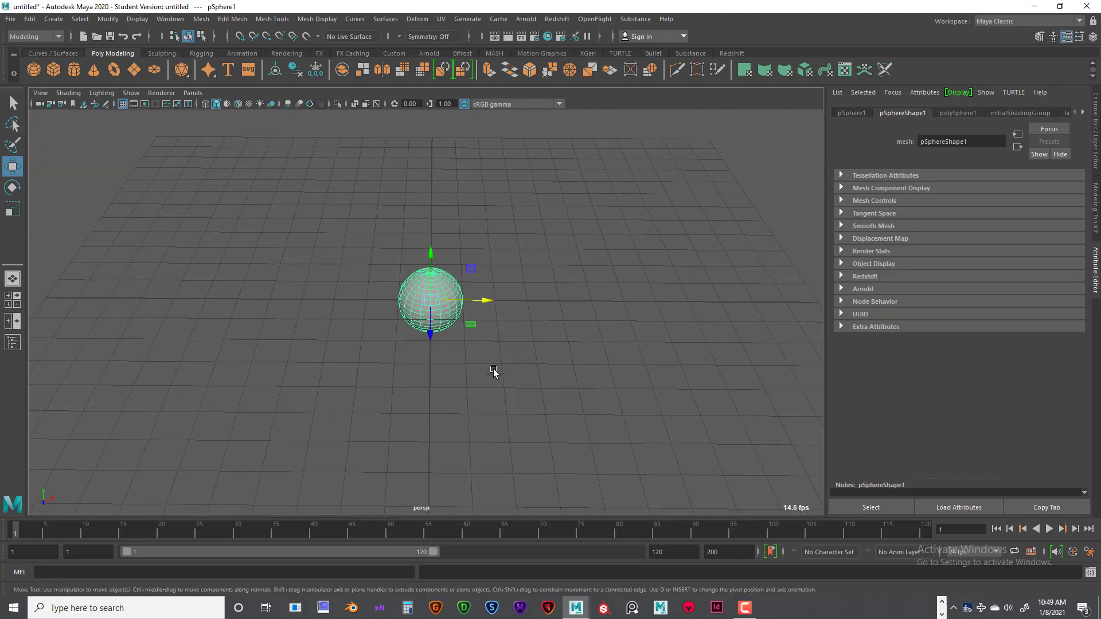
scroll(494, 373, "up", 6)
scroll(494, 355, "down", 3)
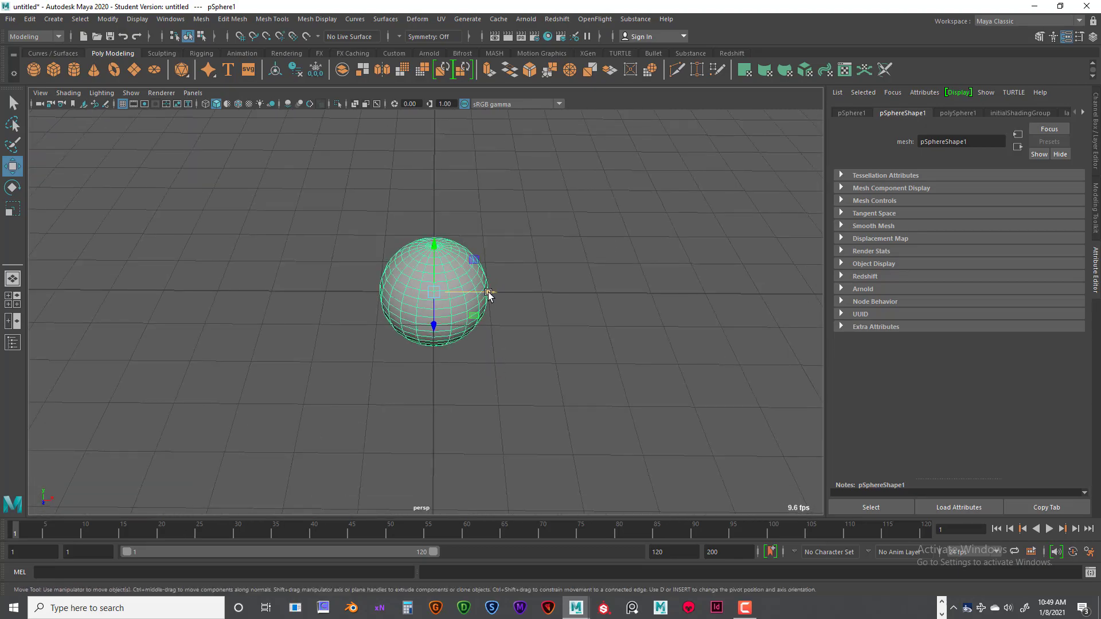
mouse_move(487, 291)
left_mouse_down()
mouse_move(508, 297)
mouse_move(494, 308)
left_mouse_up()
key("ctrl+z")
left_click_drag(507, 373, 519, 352, "alt")
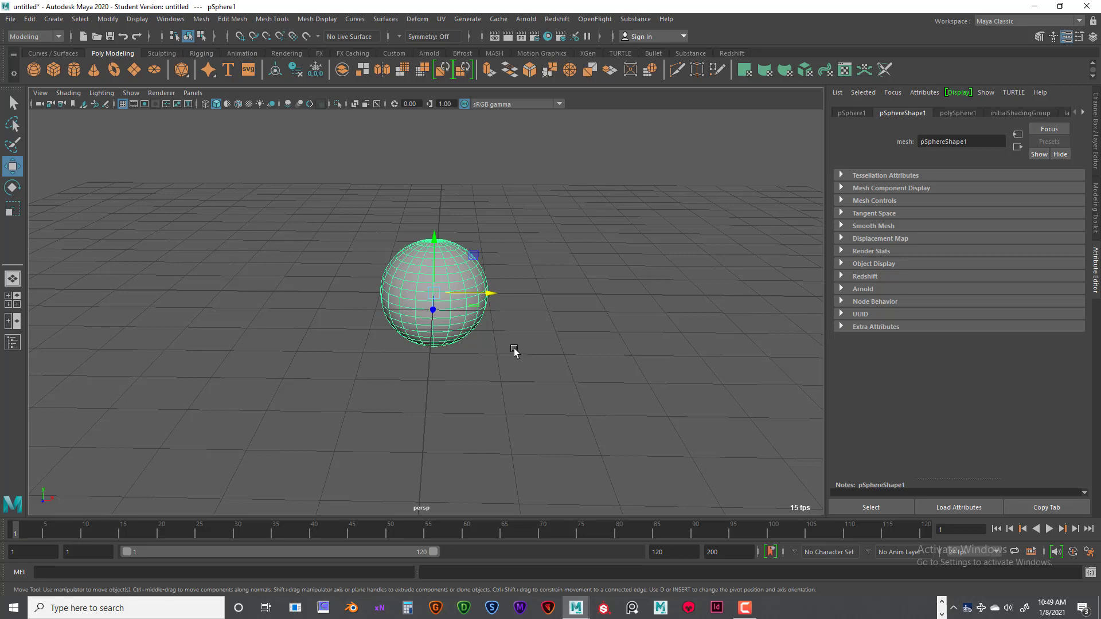
Maximize the top, front and perspective views in turn from the four-view layout.
key("space")
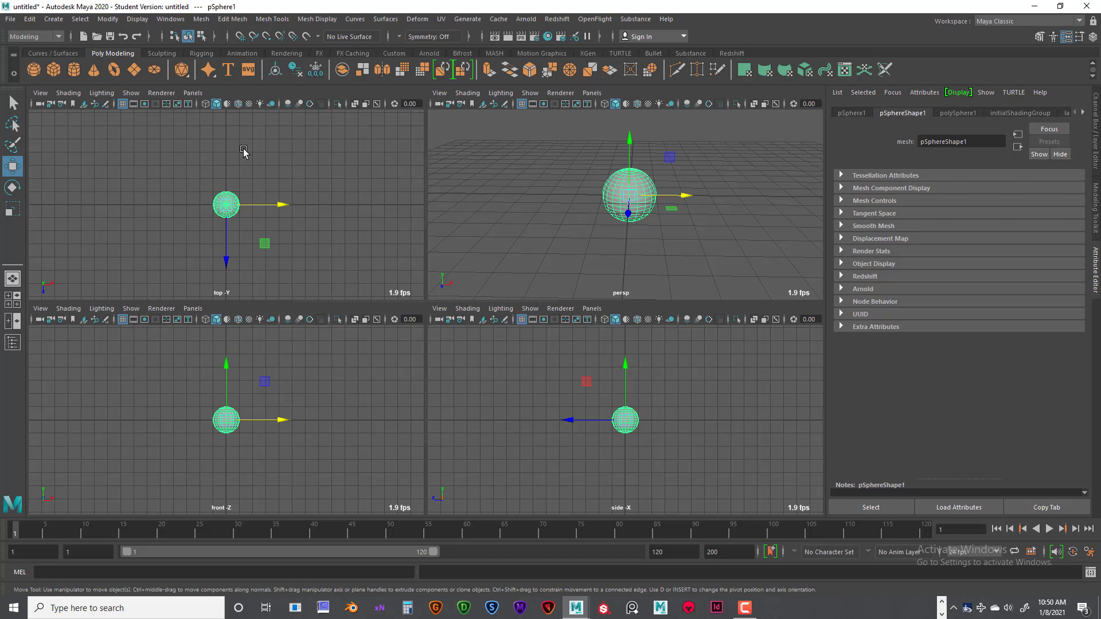
key("space")
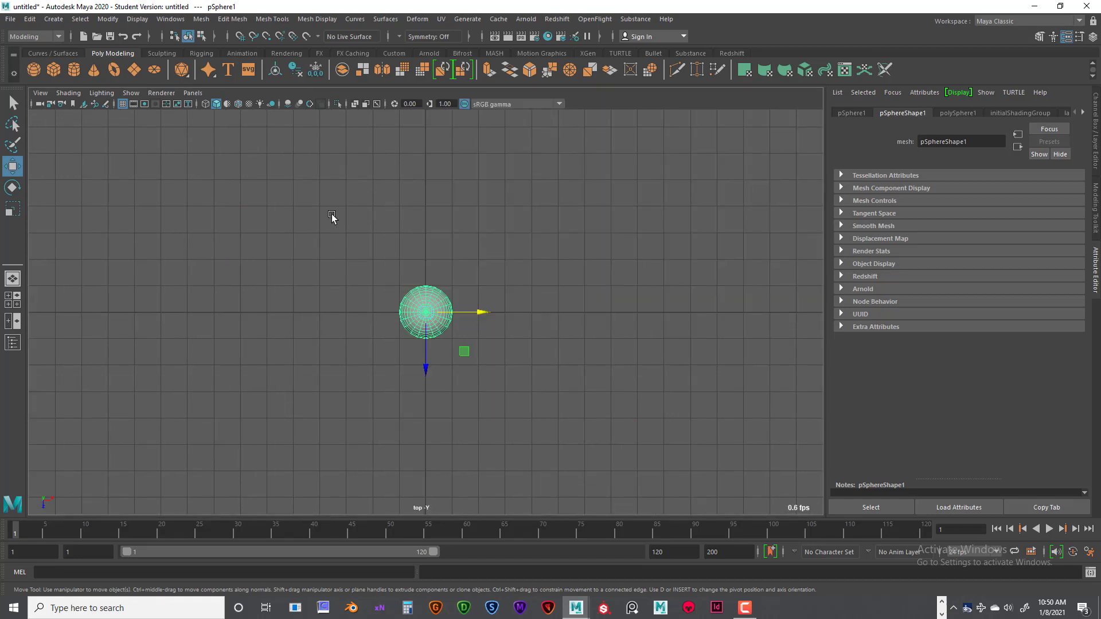
key("space")
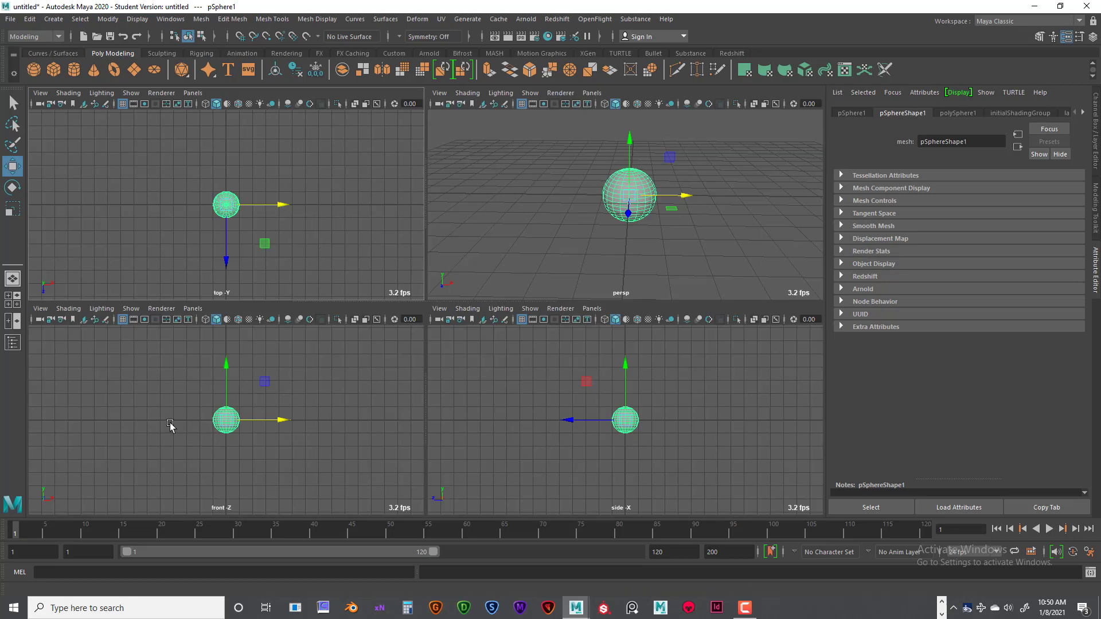
key("space")
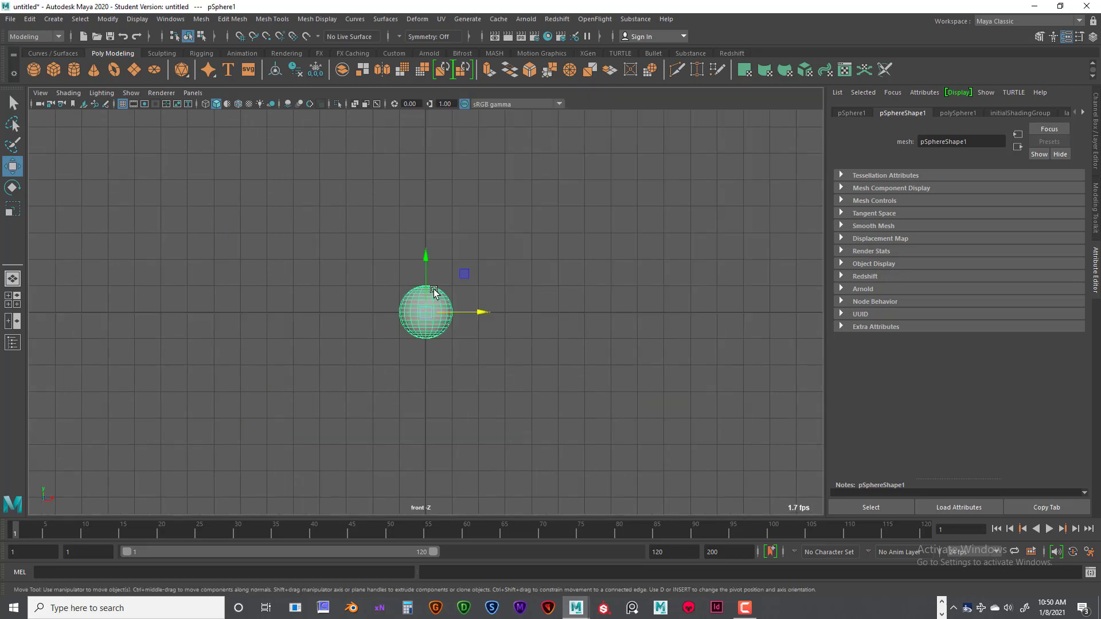
key("space")
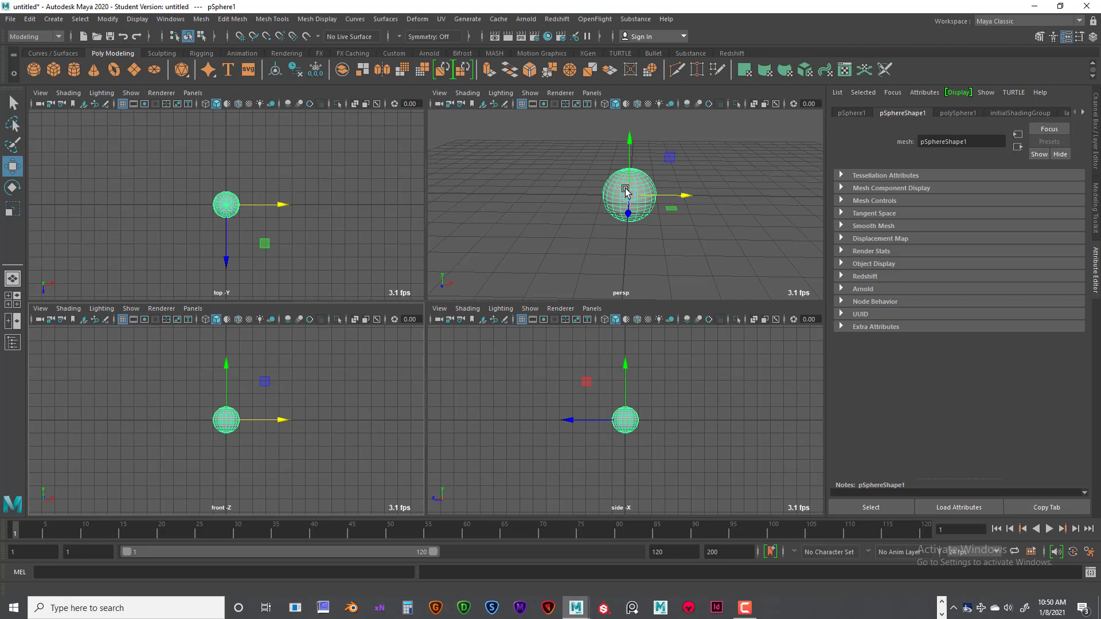
key("space")
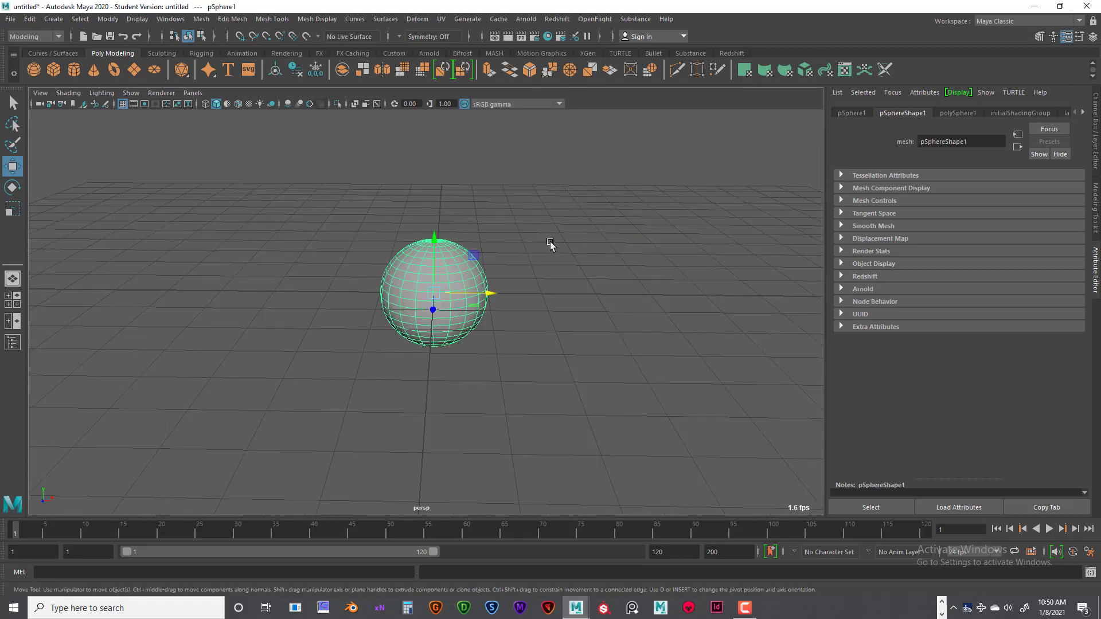
Toggle repeatedly between the four-view layout and the maximized perspective view, ending in the perspective view.
key("space")
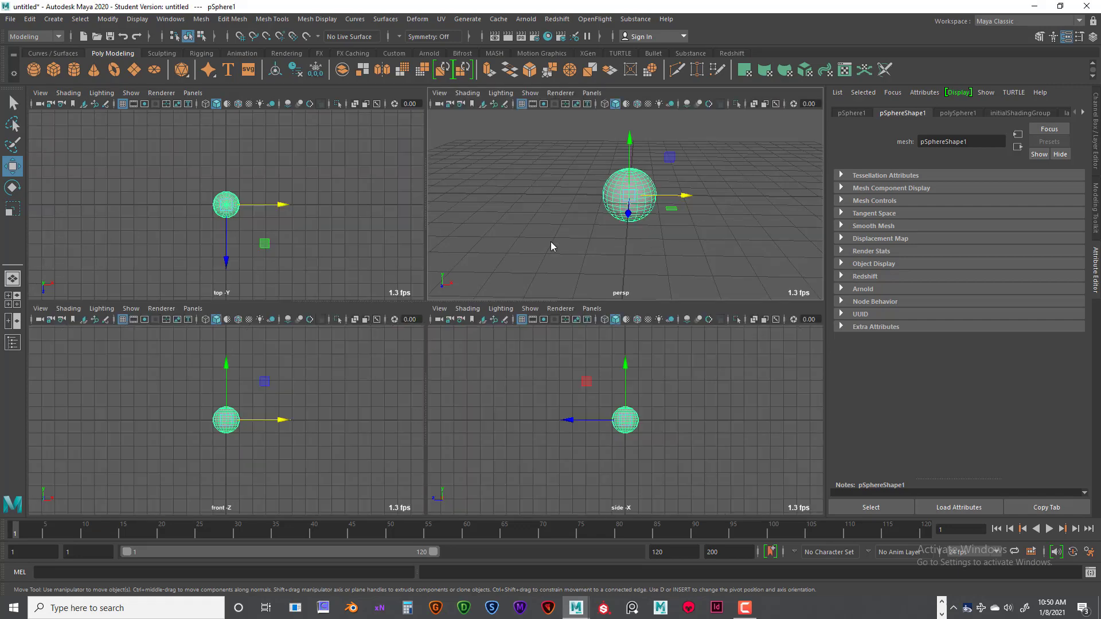
key("space")
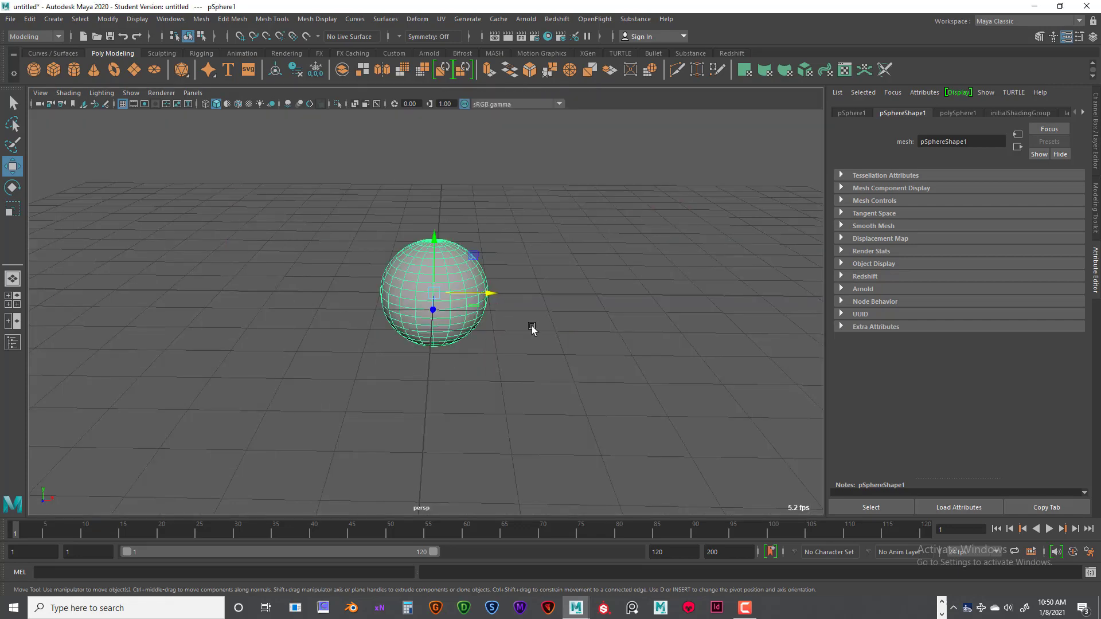
key("space")
key("space")
key("space")
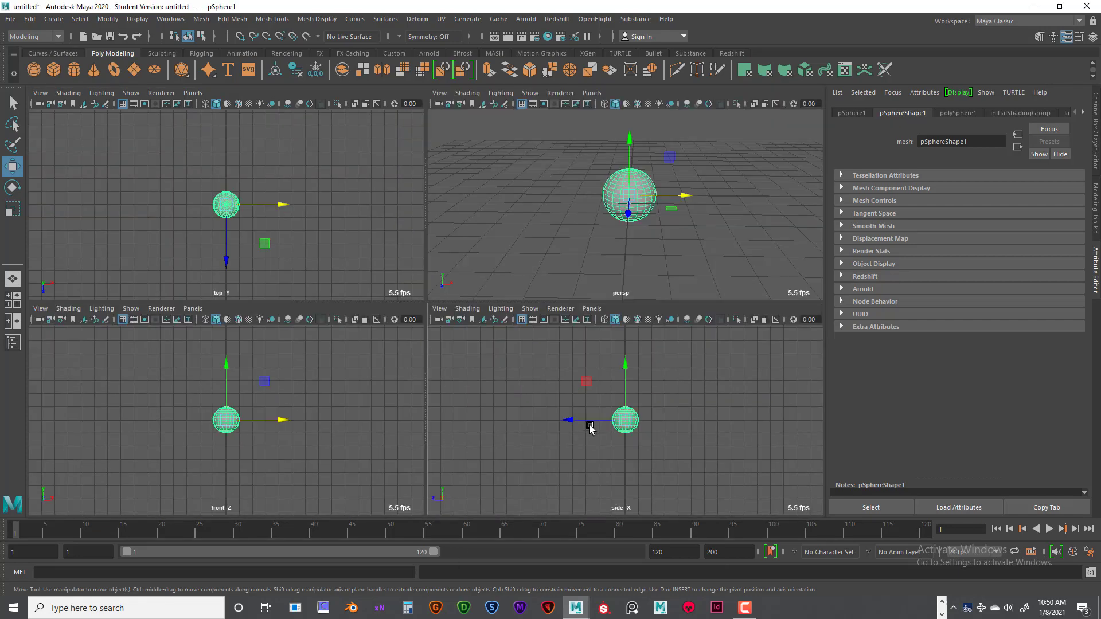
key("space")
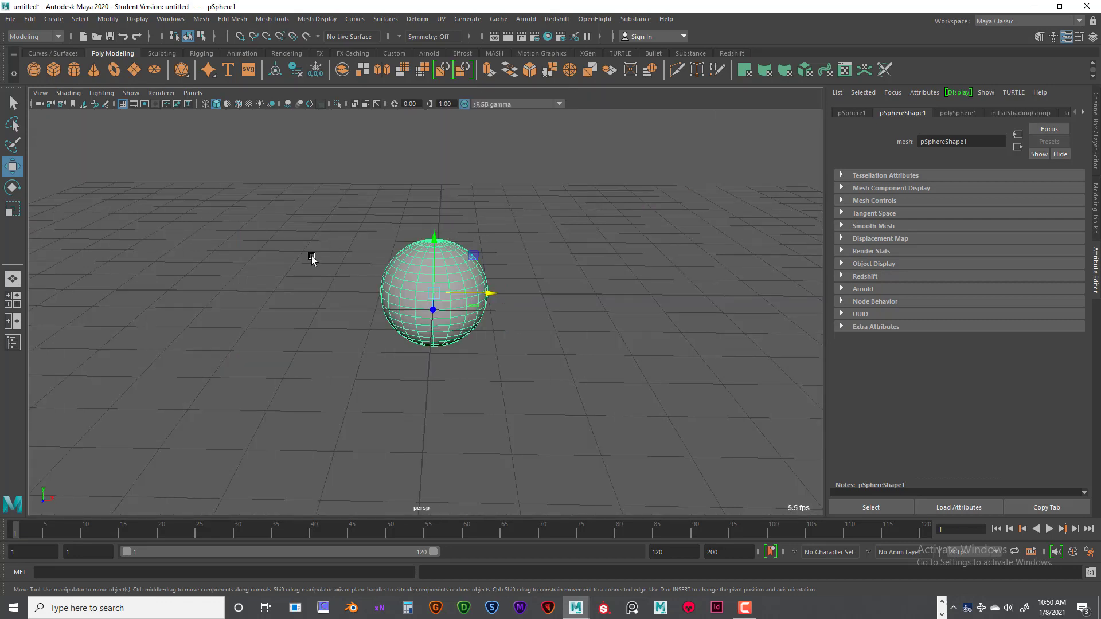
Show the four-view layout and examine the sphere at several zoom levels in the top view.
key("space")
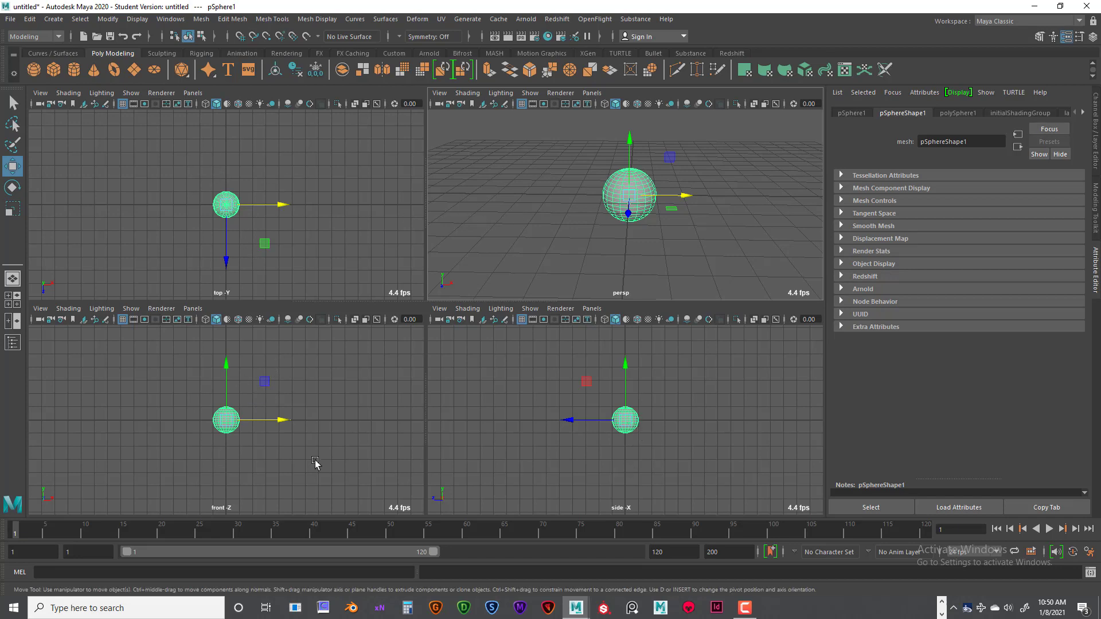
scroll(269, 239, "up", 6)
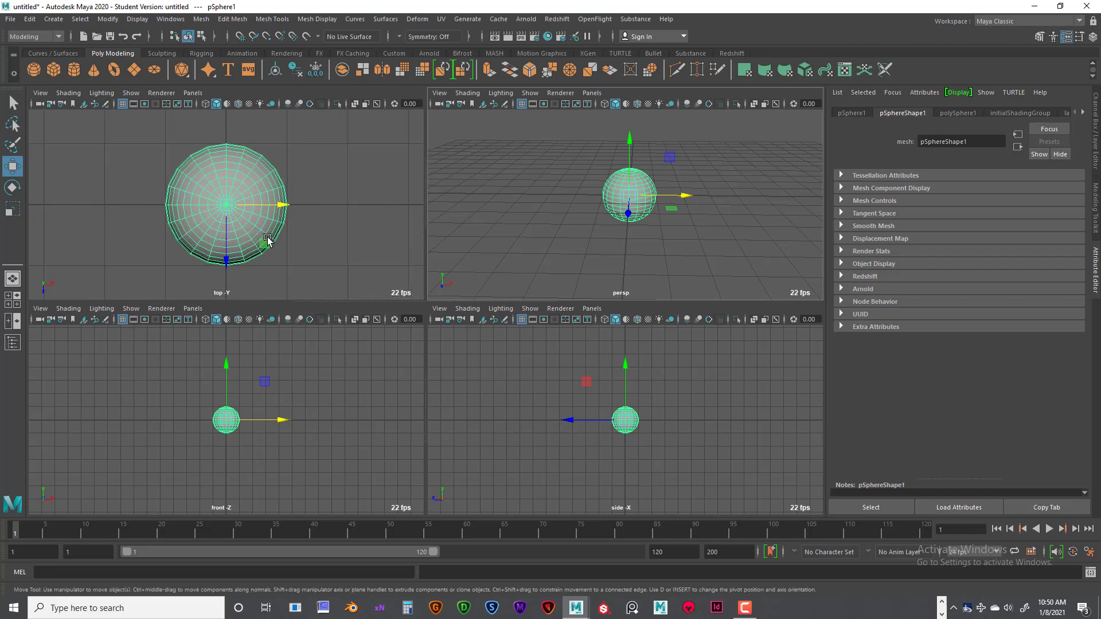
scroll(268, 240, "down", 4)
scroll(268, 239, "up", 3)
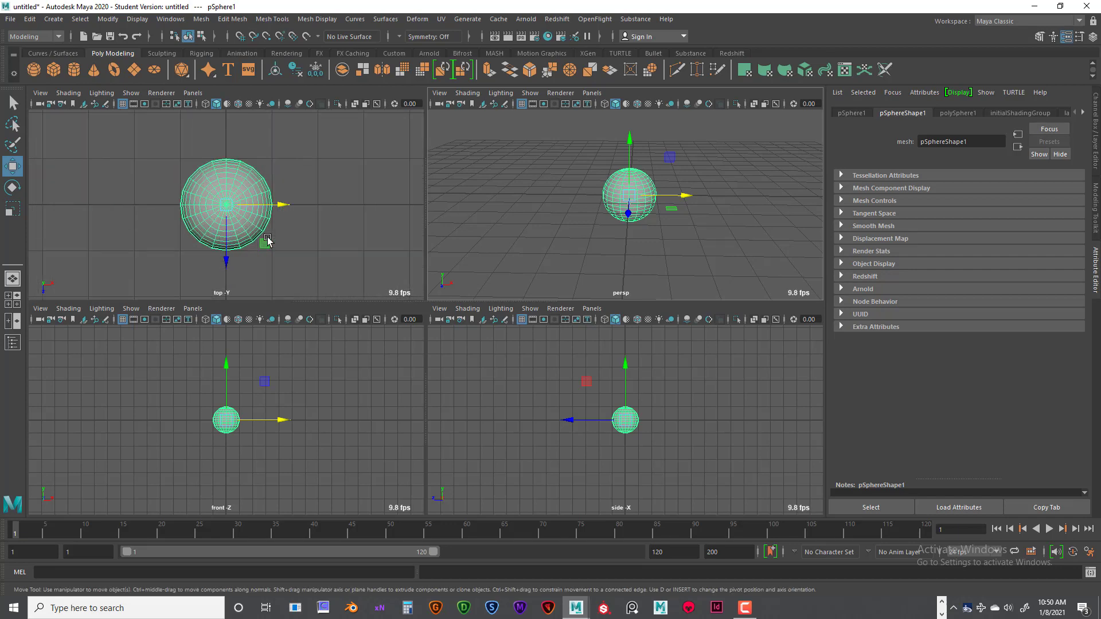
scroll(268, 239, "down", 3)
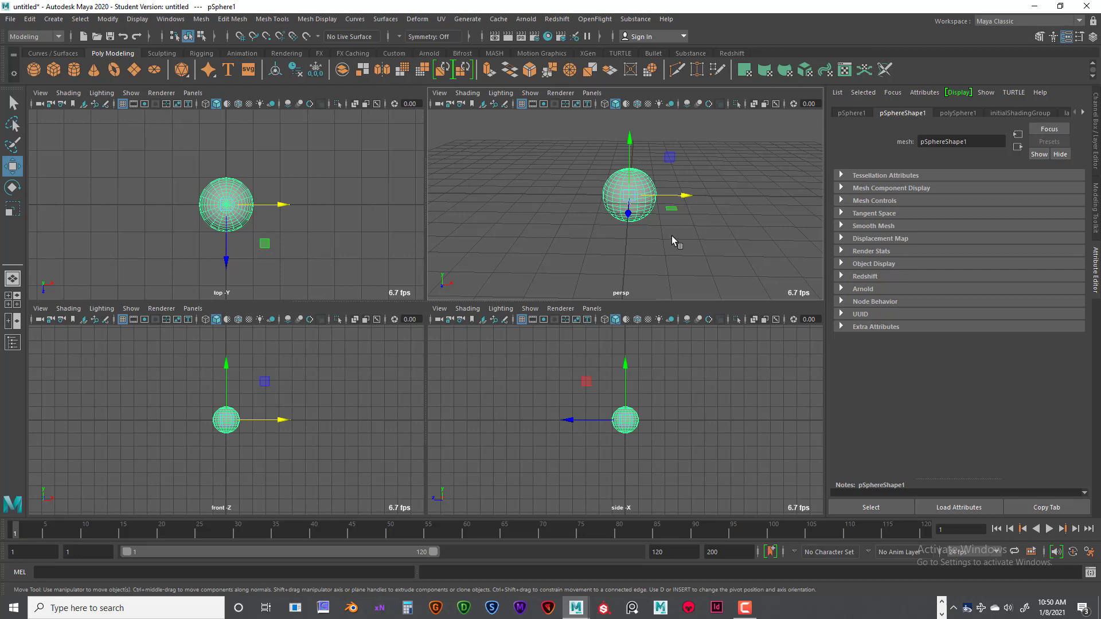
Switch the perspective view between wireframe and shaded display twice, ending in shaded display.
key("4")
scroll(657, 228, "up", 2)
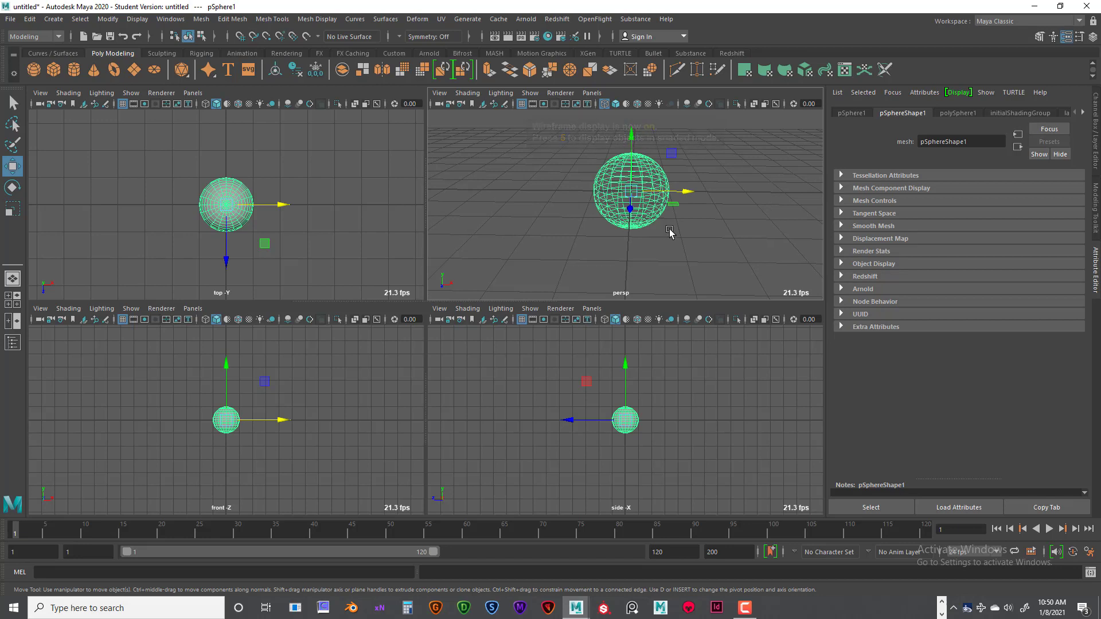
key("5")
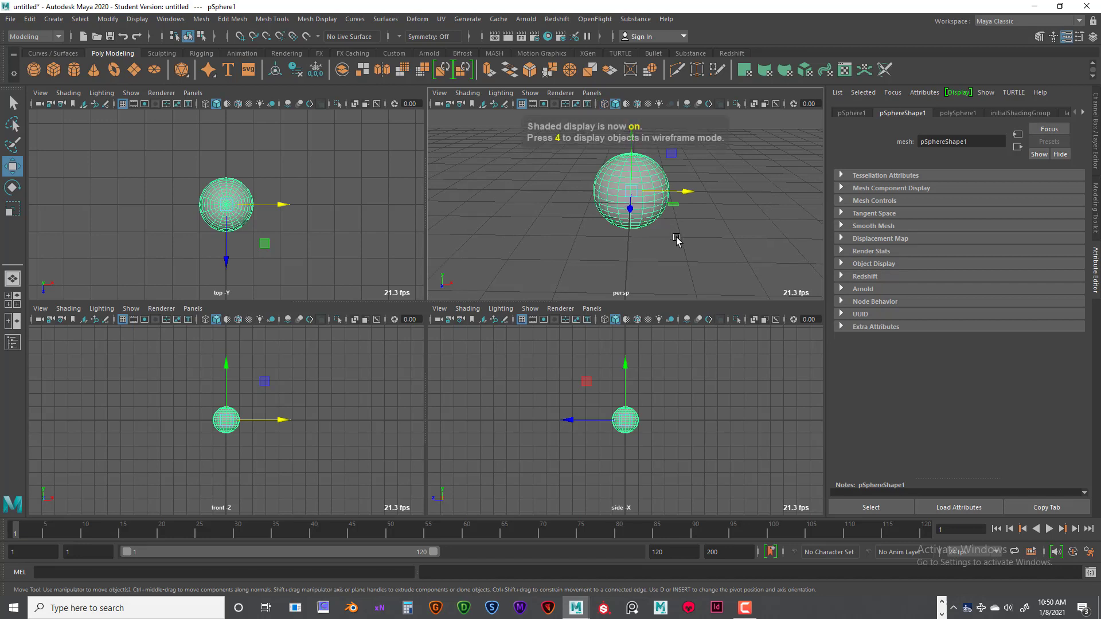
key("4")
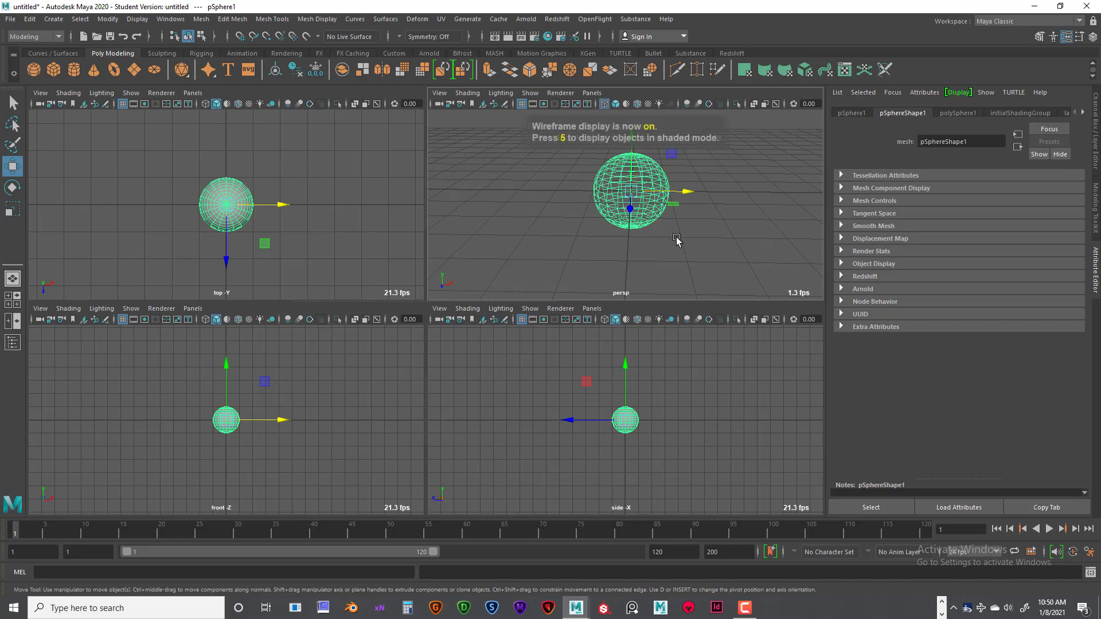
scroll(676, 239, "up", 3)
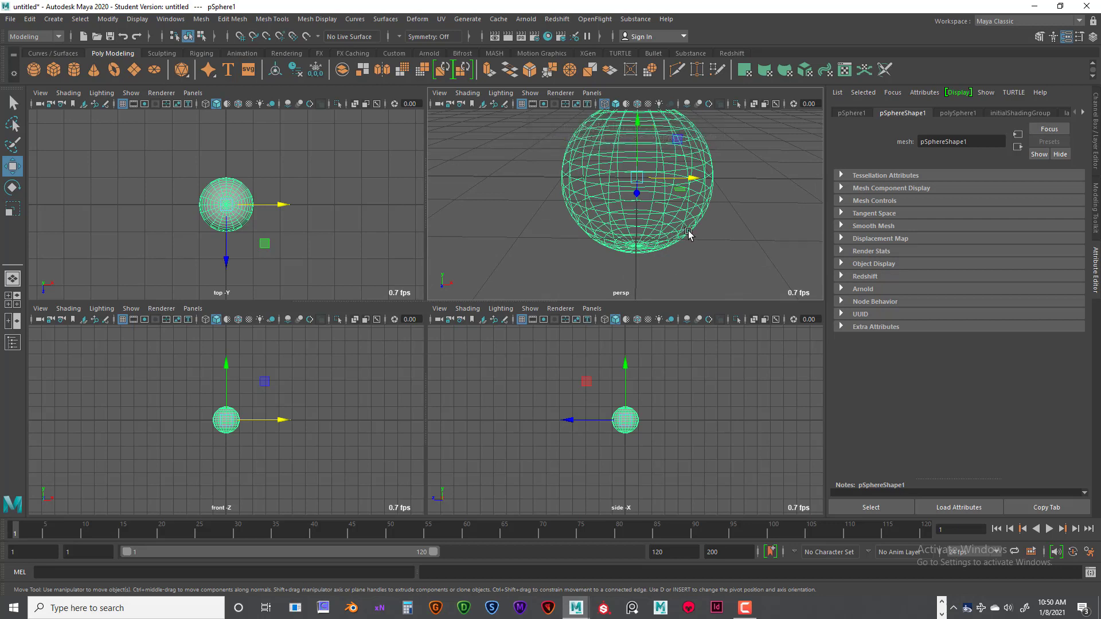
key("5")
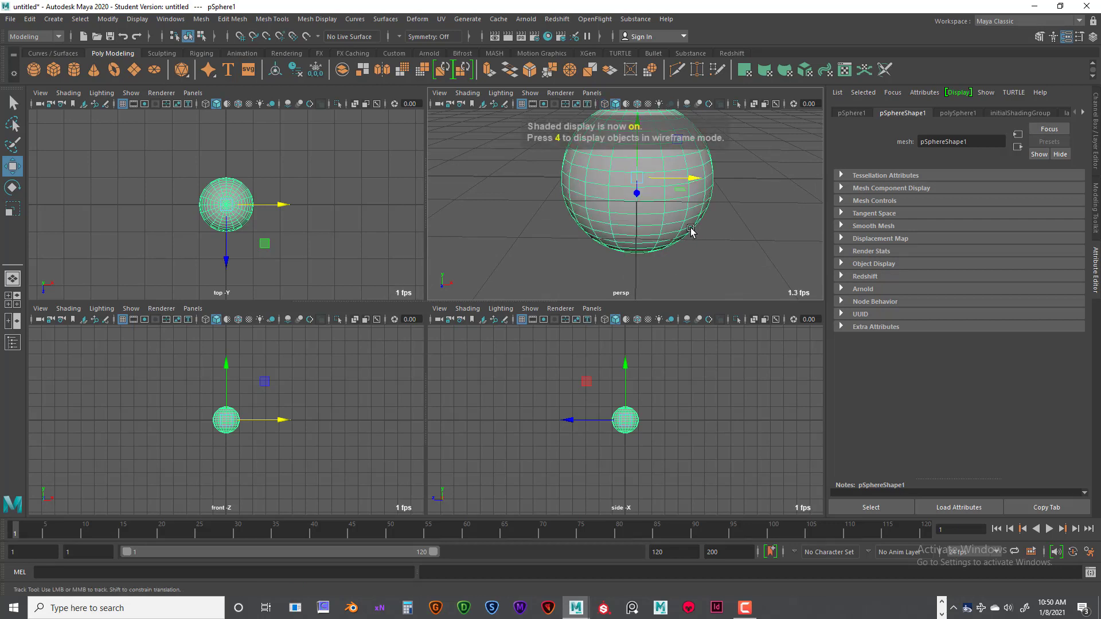
Clear the selection and reselect the sphere in the perspective view.
left_click_drag(693, 229, 678, 251, "alt")
left_click(696, 207)
left_click(642, 208)
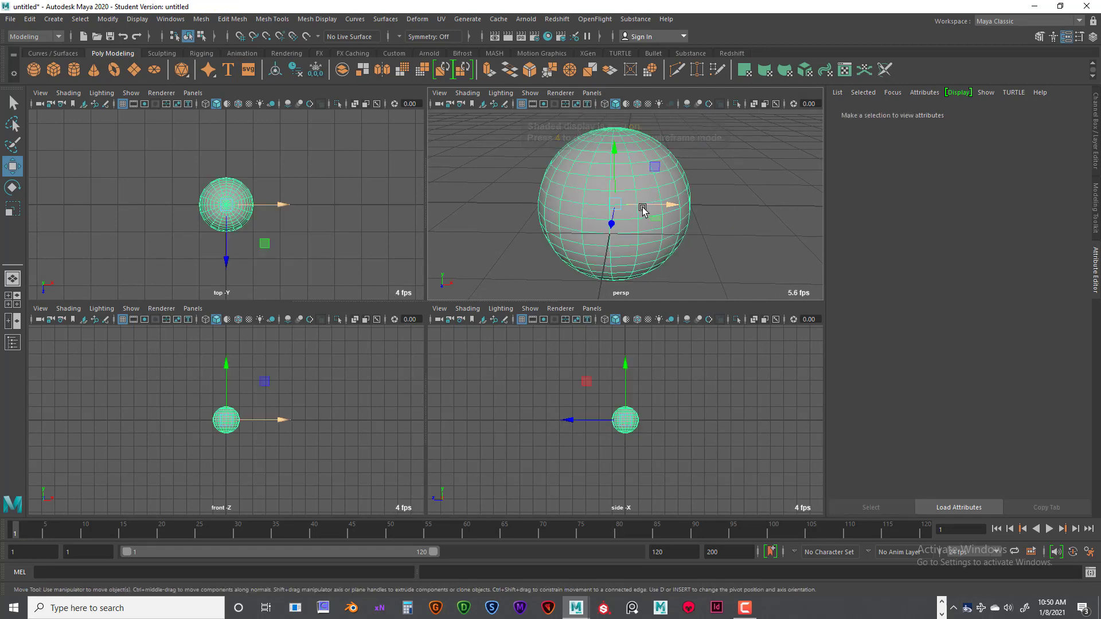
left_click_drag(763, 224, 706, 225, "alt")
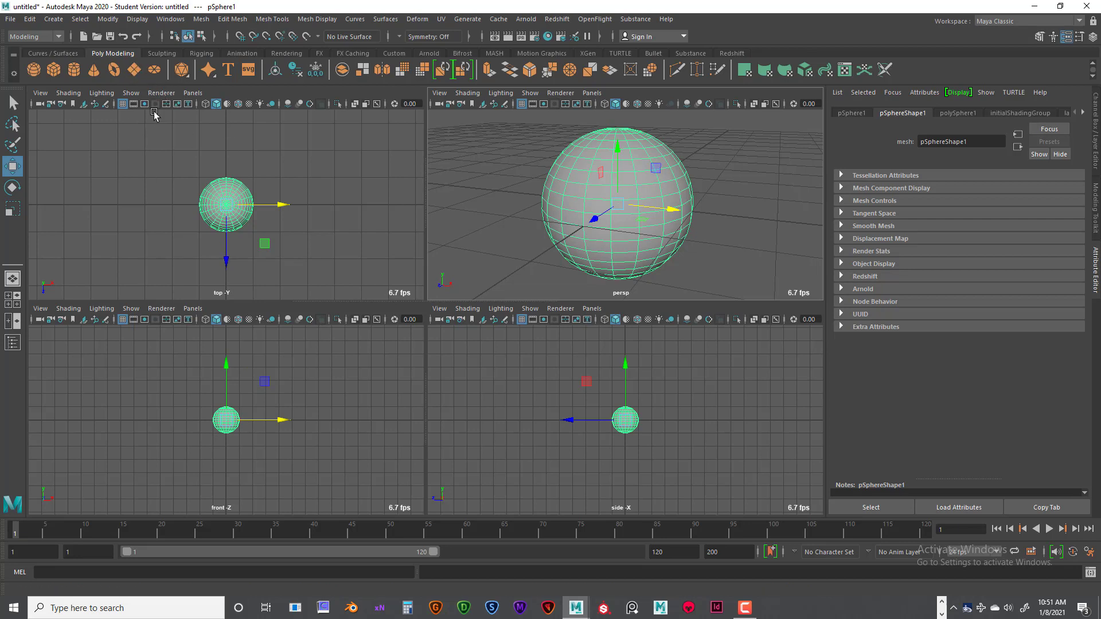
Create a polygon plane at the origin, cutting through the middle of the sphere.
key("g")
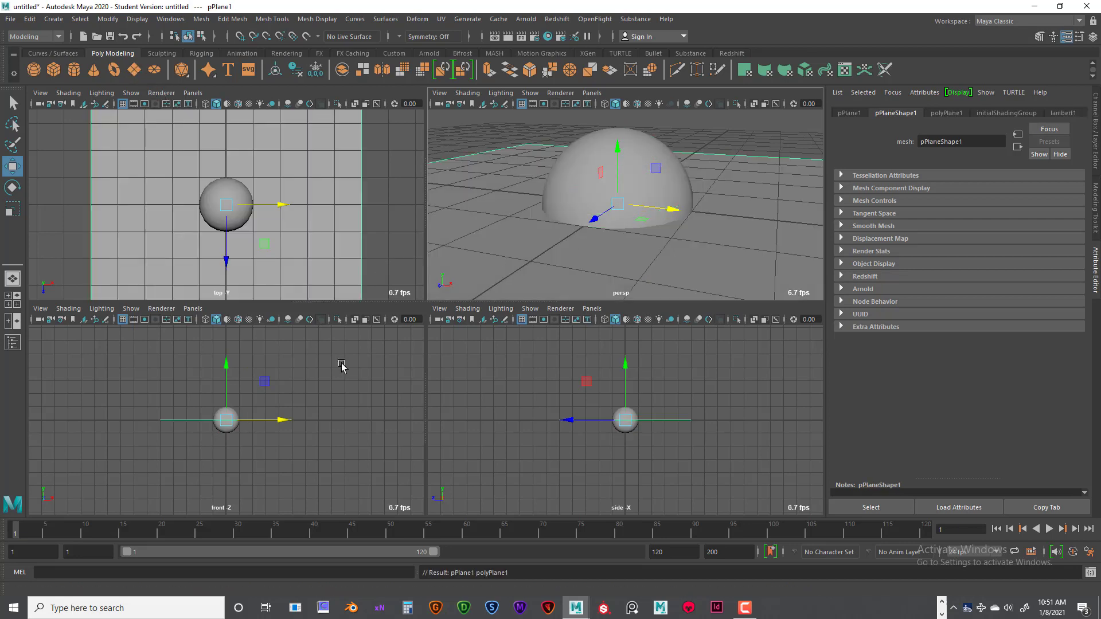
Move the sphere up about 1 unit along the Y axis in the maximized front view so it rests on the plane.
left_click(563, 198)
left_click(617, 151)
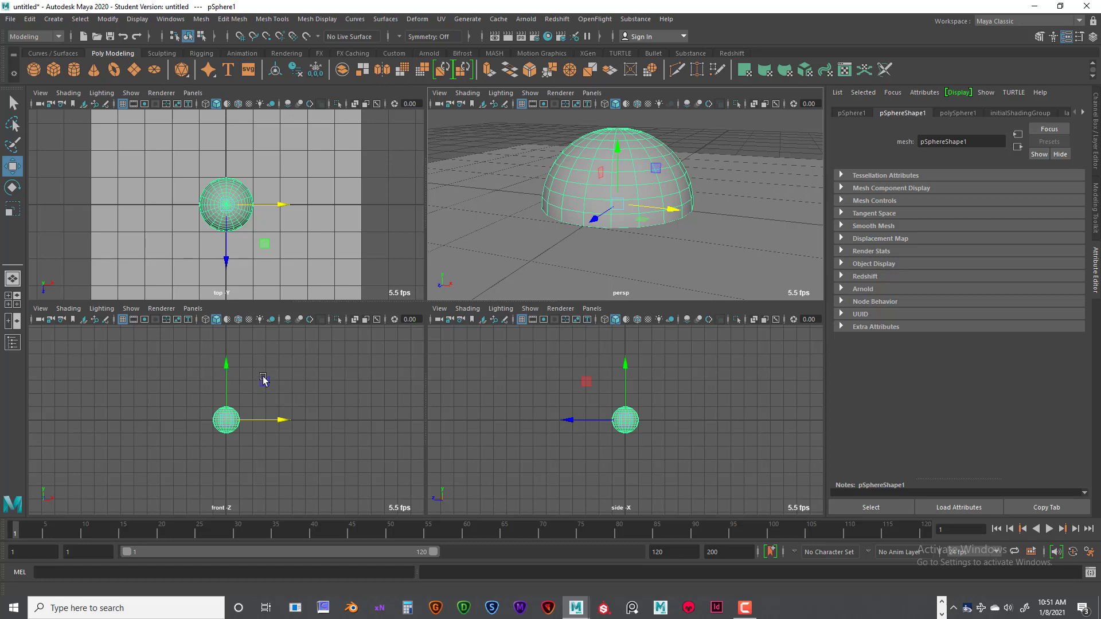
key("space")
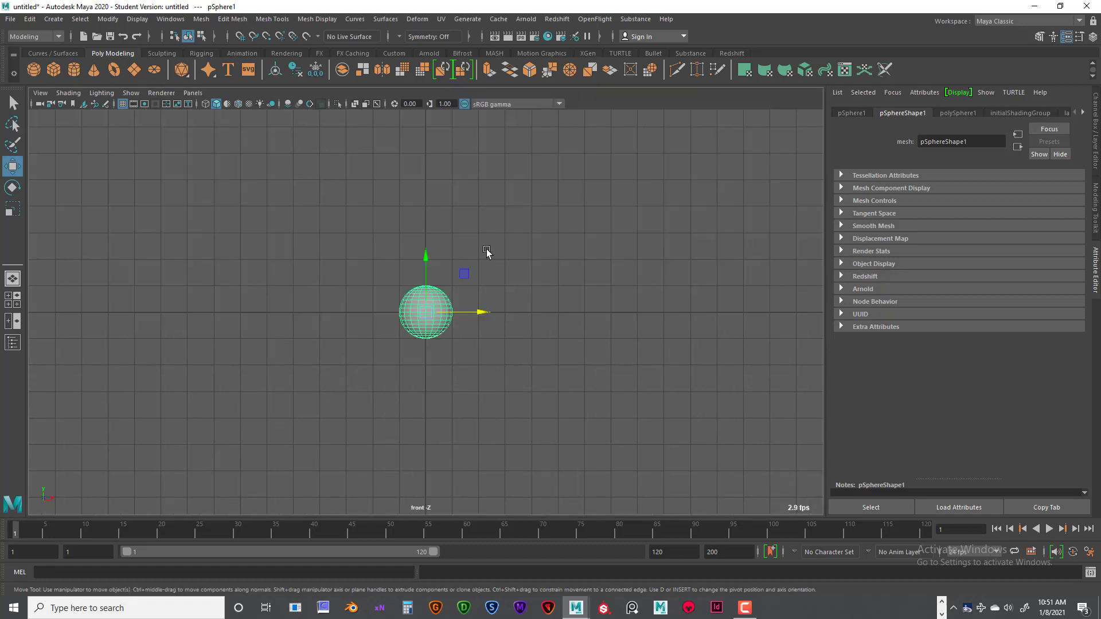
left_click_drag(426, 253, 428, 228)
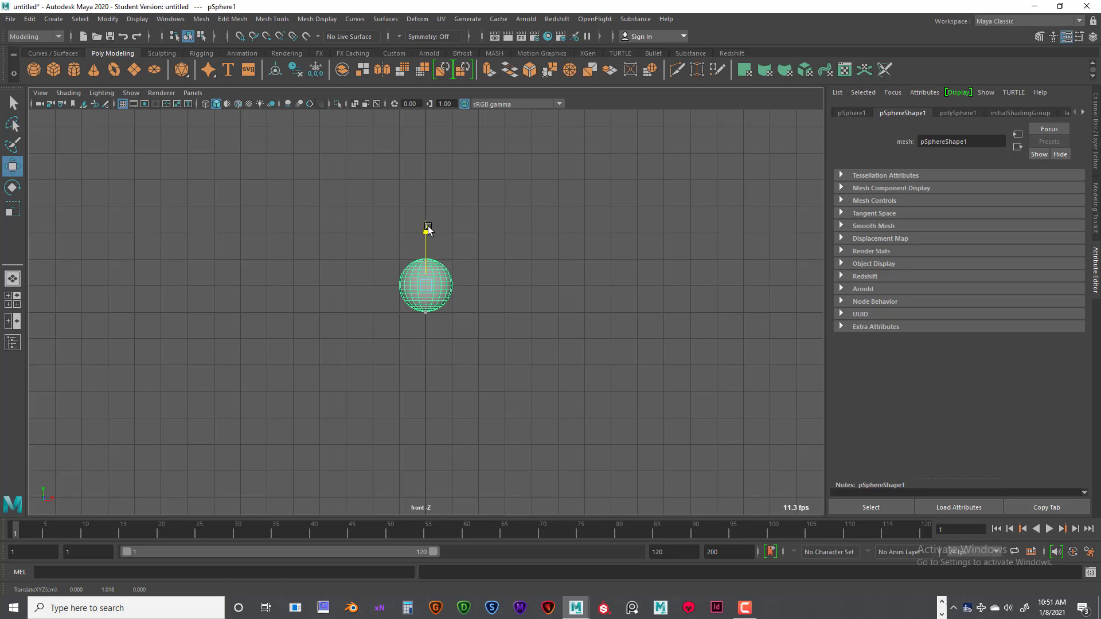
Examine the sphere on the plane from several angles and distances in the four-view layout's perspective view, ending with that view maximized.
left_click(12, 303)
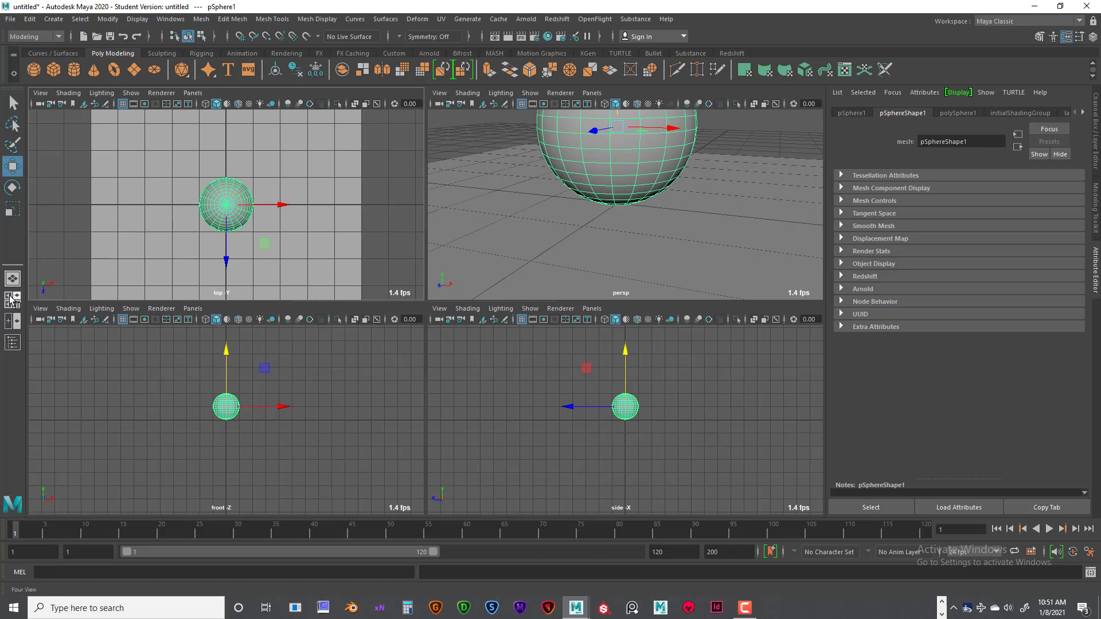
scroll(584, 247, "down", 5)
scroll(588, 246, "up", 5)
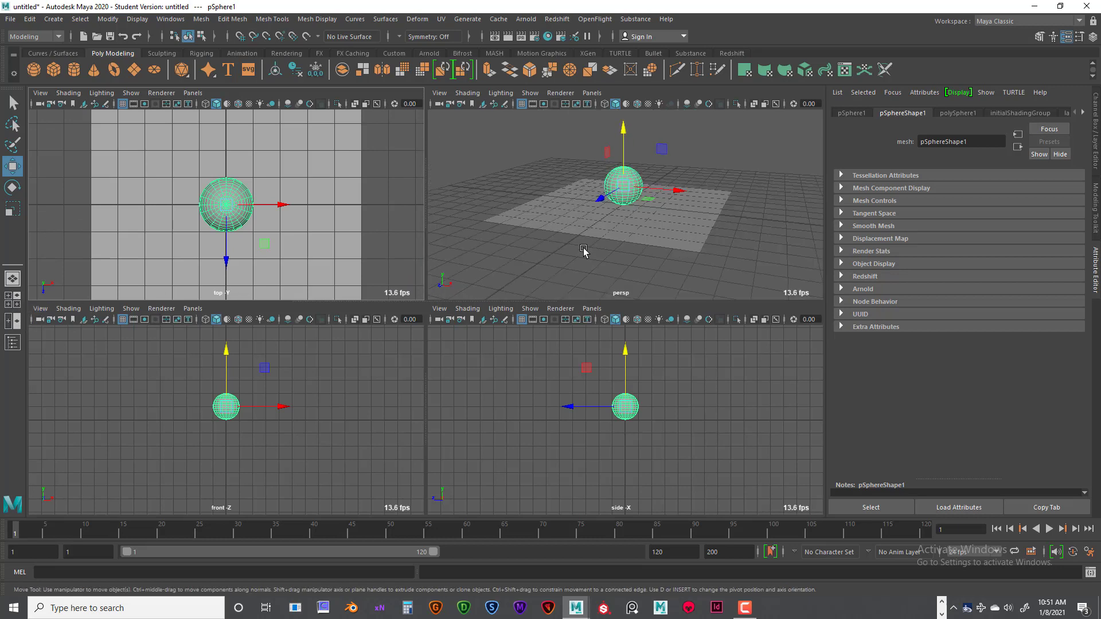
scroll(593, 241, "down", 2)
mouse_move(596, 241)
left_mouse_down("alt")
mouse_move(630, 239)
mouse_move(594, 248)
left_mouse_up("alt")
scroll(582, 246, "down", 2)
scroll(575, 246, "up", 5)
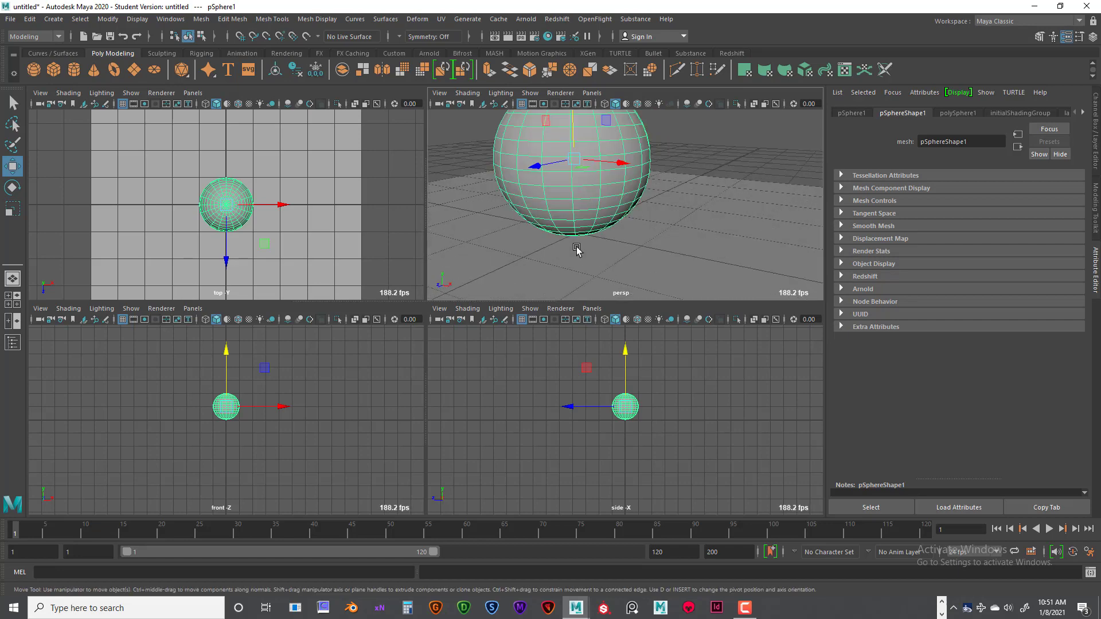
scroll(580, 246, "down", 5)
scroll(607, 251, "up", 3)
scroll(607, 251, "up", 4)
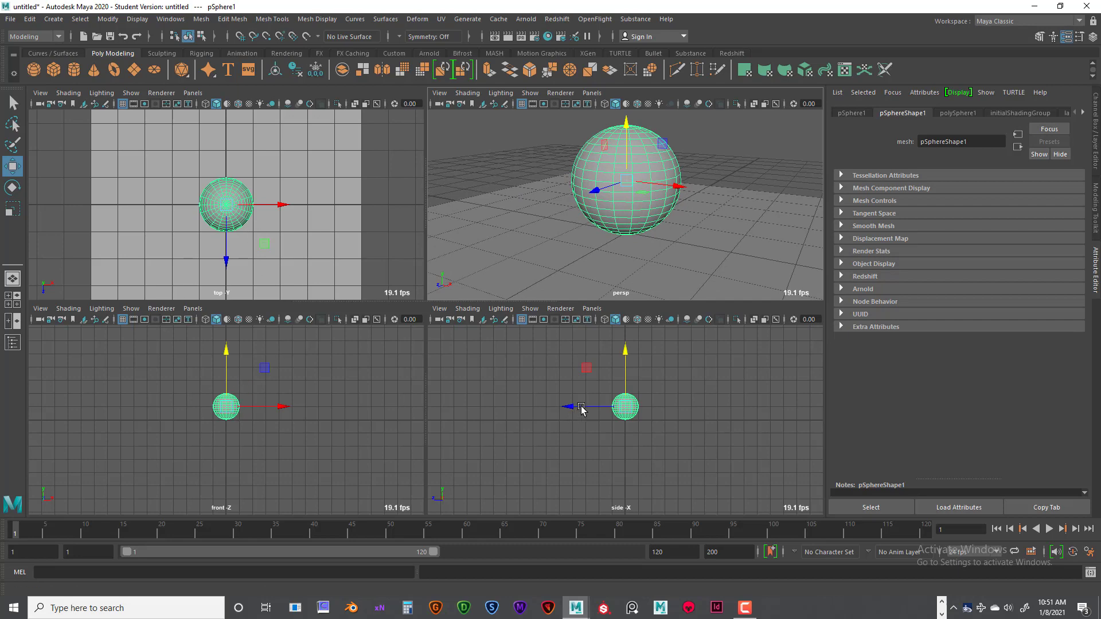
left_click_drag(651, 212, 655, 215, "alt")
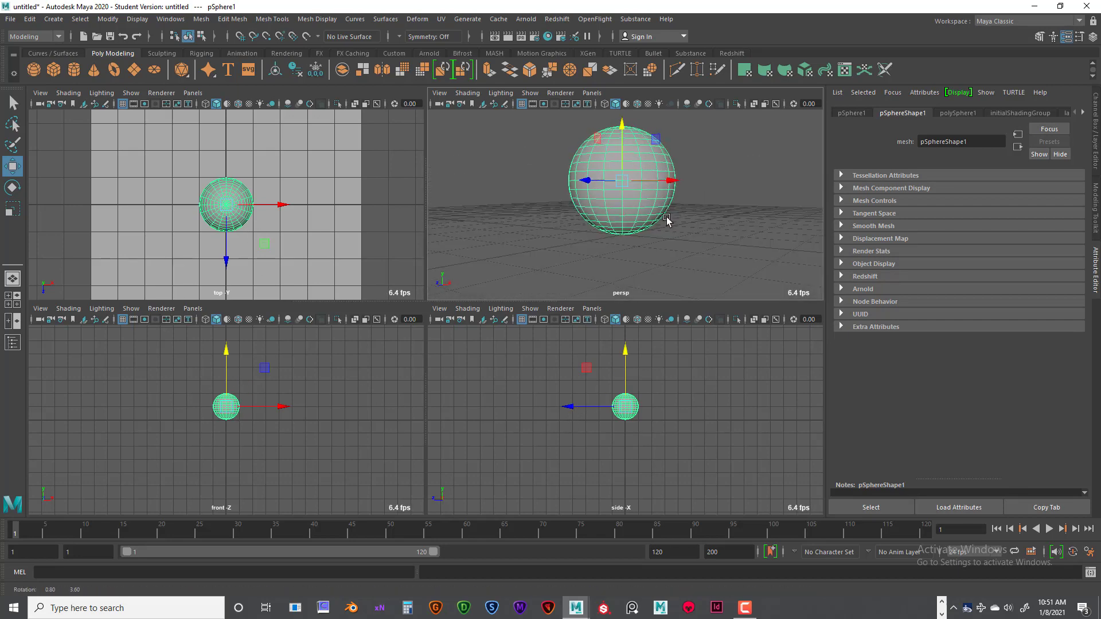
right_click_drag(655, 215, 660, 228, "alt")
key("space")
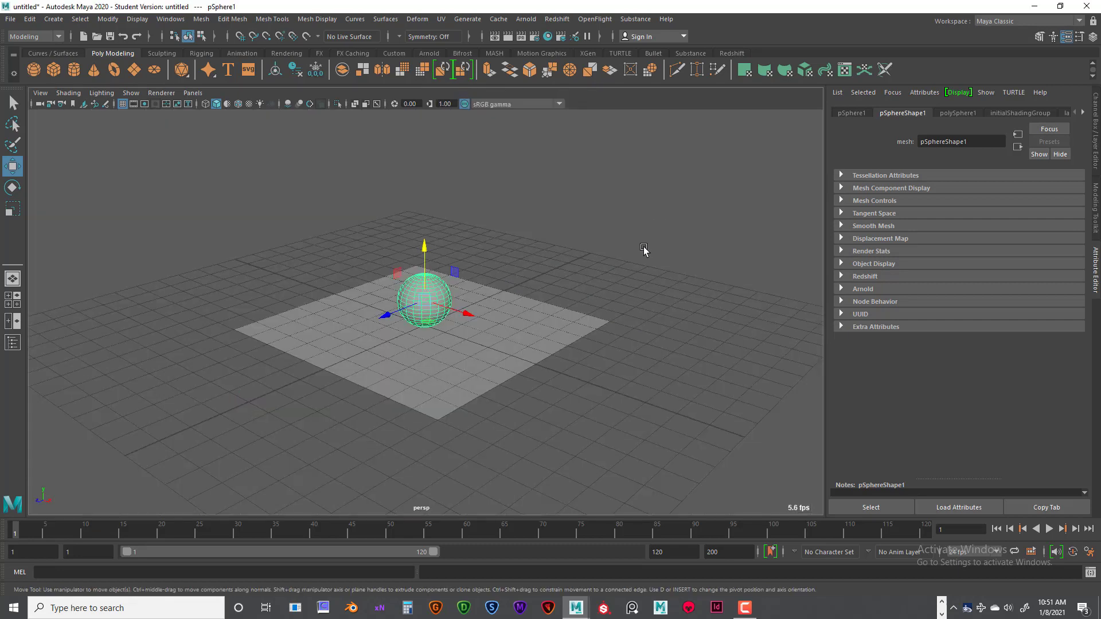
Raise the sphere to about 2.3 units above the origin in the perspective view and lower it back to about 1 unit.
left_click_drag(467, 244, 483, 226)
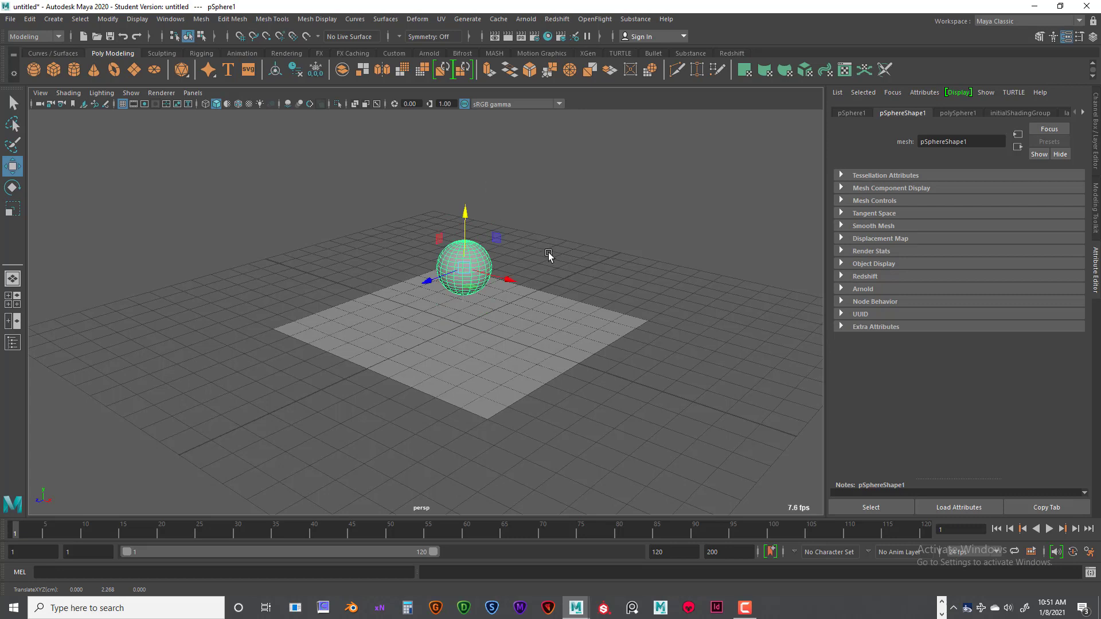
left_click_drag(548, 257, 568, 234, "alt")
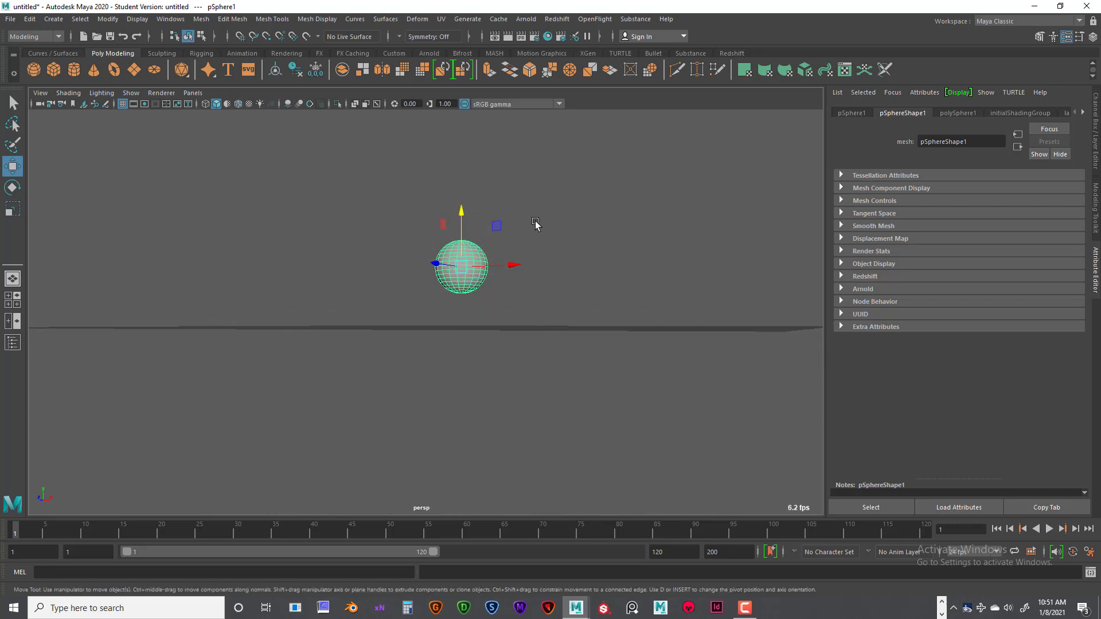
left_click_drag(465, 212, 462, 244)
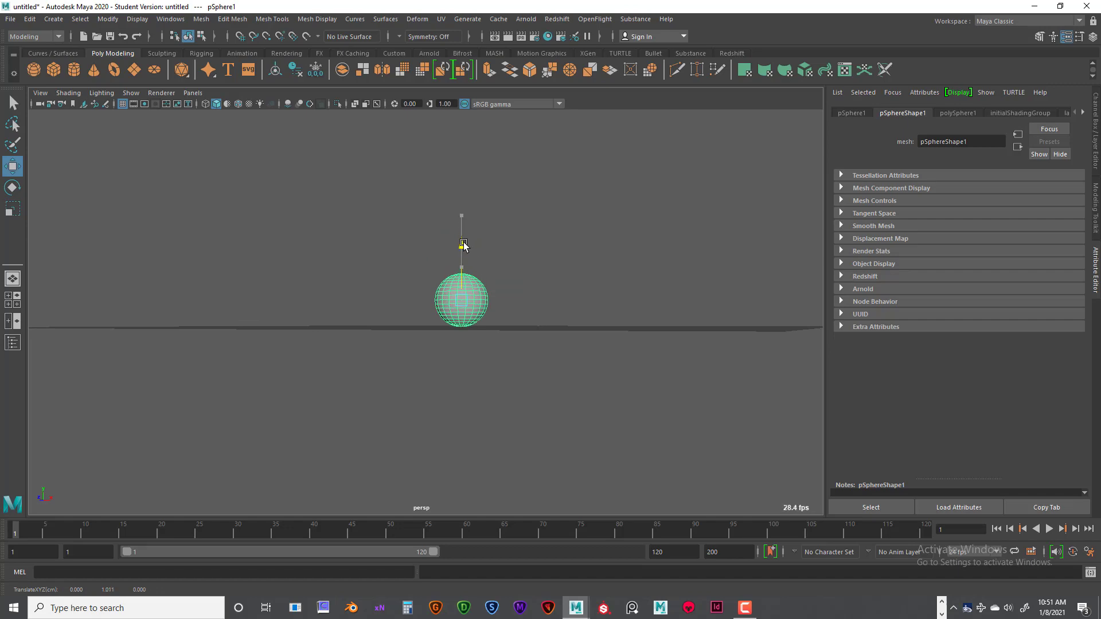
left_click_drag(568, 259, 565, 212, "alt")
Fine-tune the sphere's height to about 1 unit along Y in the maximized front view so it rests on the plane.
key("space")
key("space")
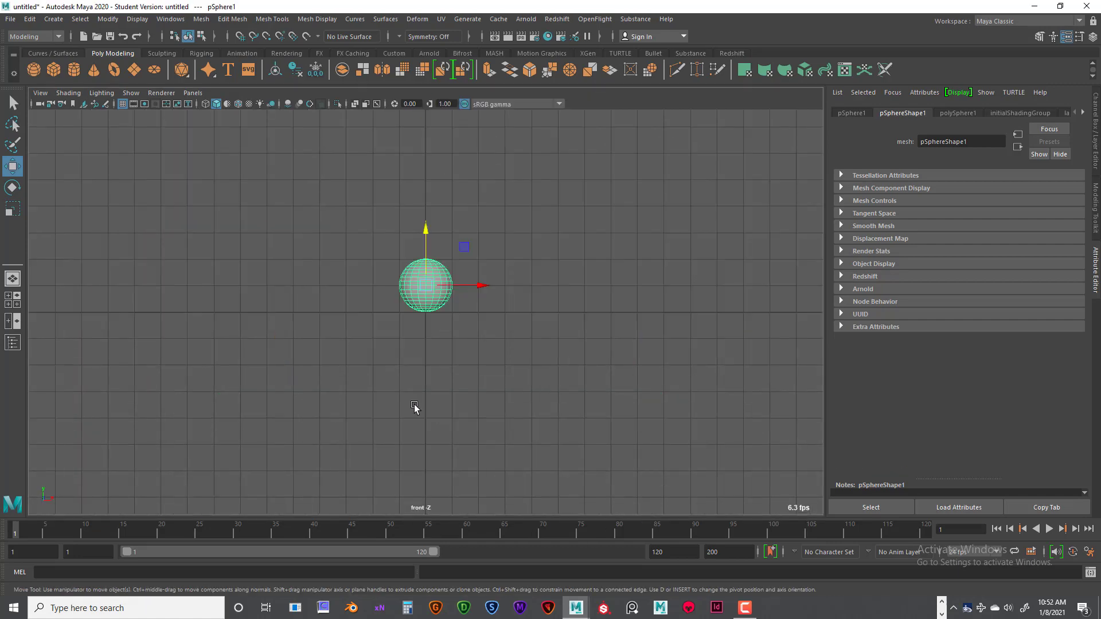
key("space")
key("space")
key("space")
key("space")
scroll(445, 261, "up", 5)
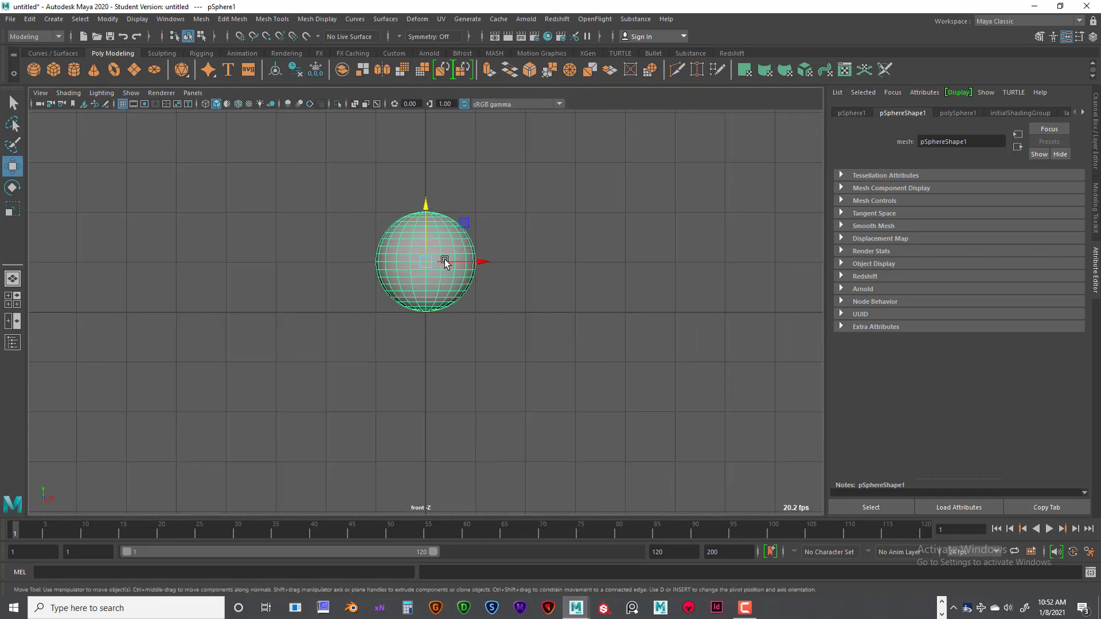
scroll(417, 187, "up", 3)
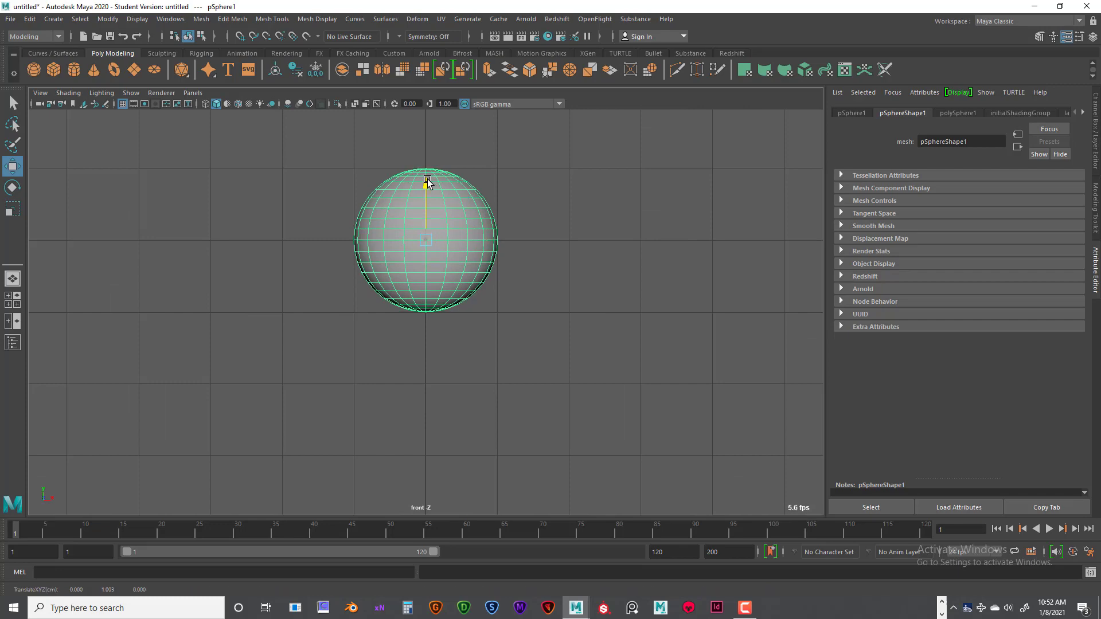
Create a polygon cube in the perspective view and raise it along the Y axis to just above the sphere.
key("space")
key("space")
left_click_drag(455, 299, 430, 306, "alt")
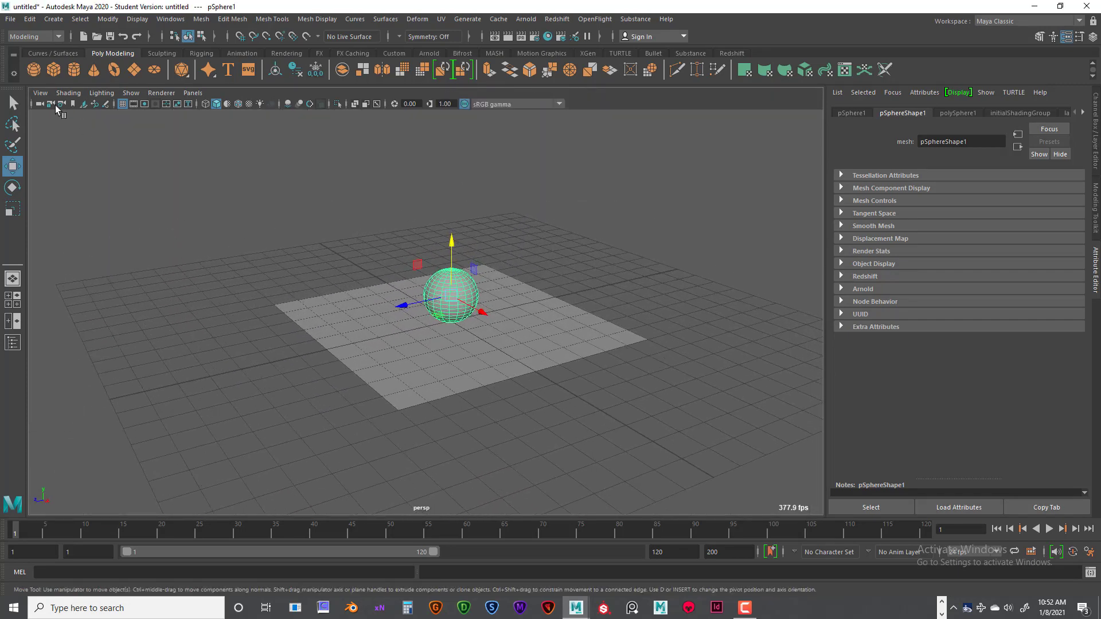
left_click(53, 69)
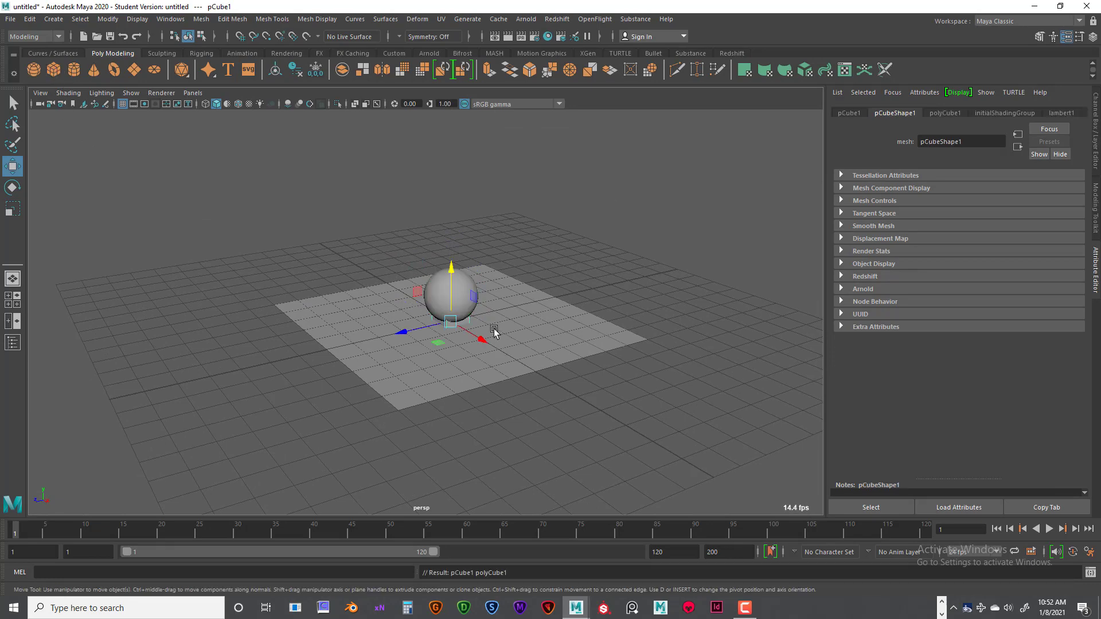
left_click_drag(454, 268, 453, 204)
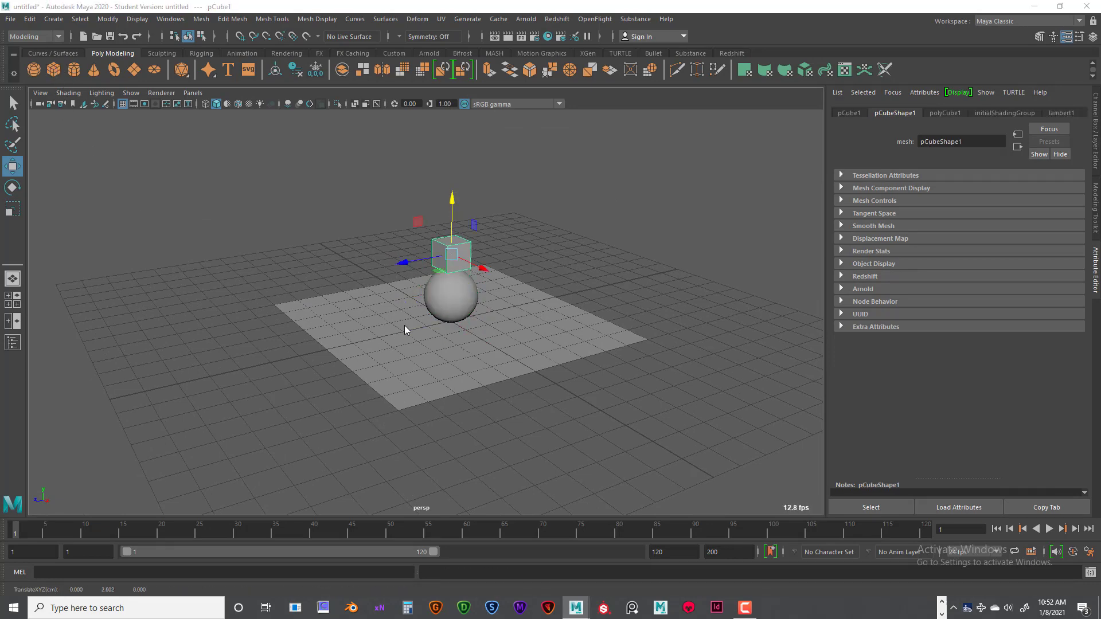
Lower the cube to about 2.52 units along Y in the maximized front view so it sits on top of the sphere.
key("space")
key("space")
middle_click_drag(400, 297, 425, 424, "alt")
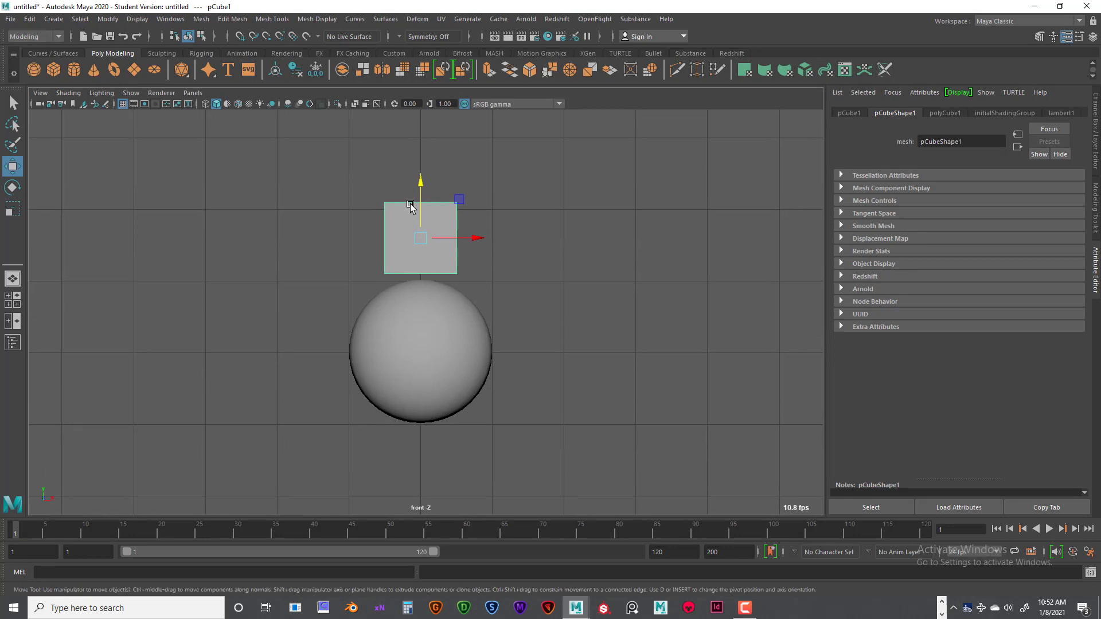
left_click_drag(424, 186, 425, 191)
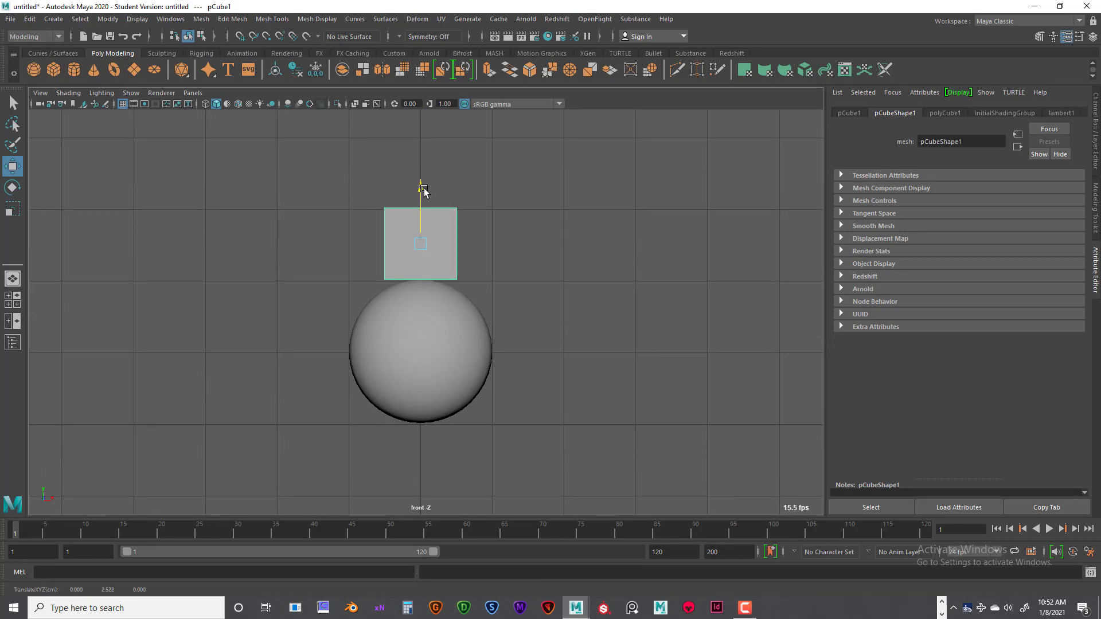
Create a polygon cylinder in the perspective view and raise it along the Y axis above the sphere.
key("space")
key("space")
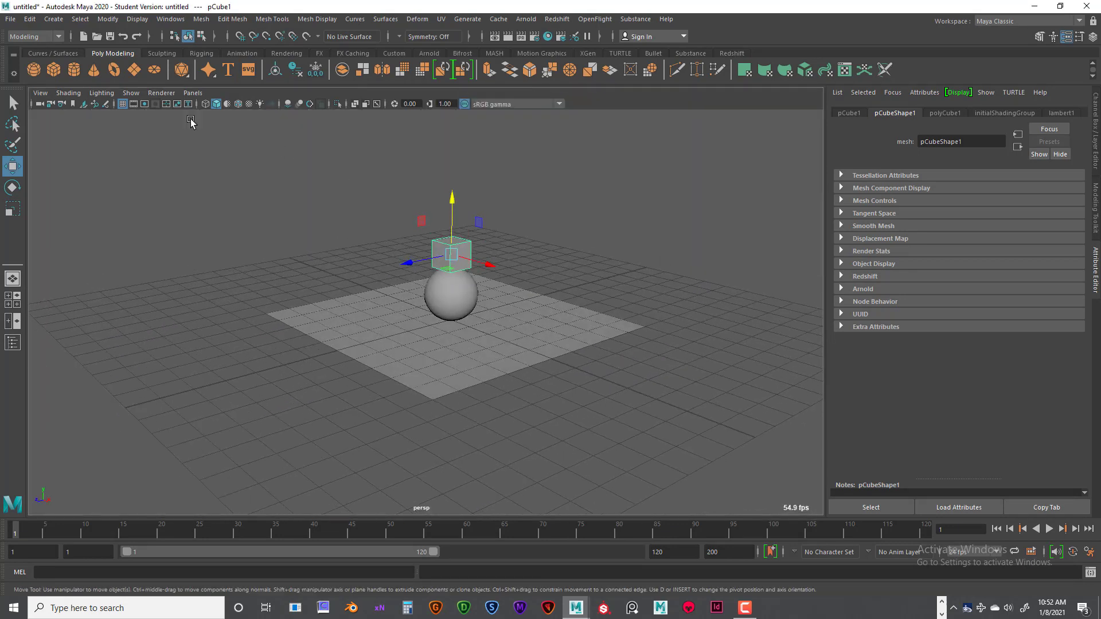
left_click(74, 70)
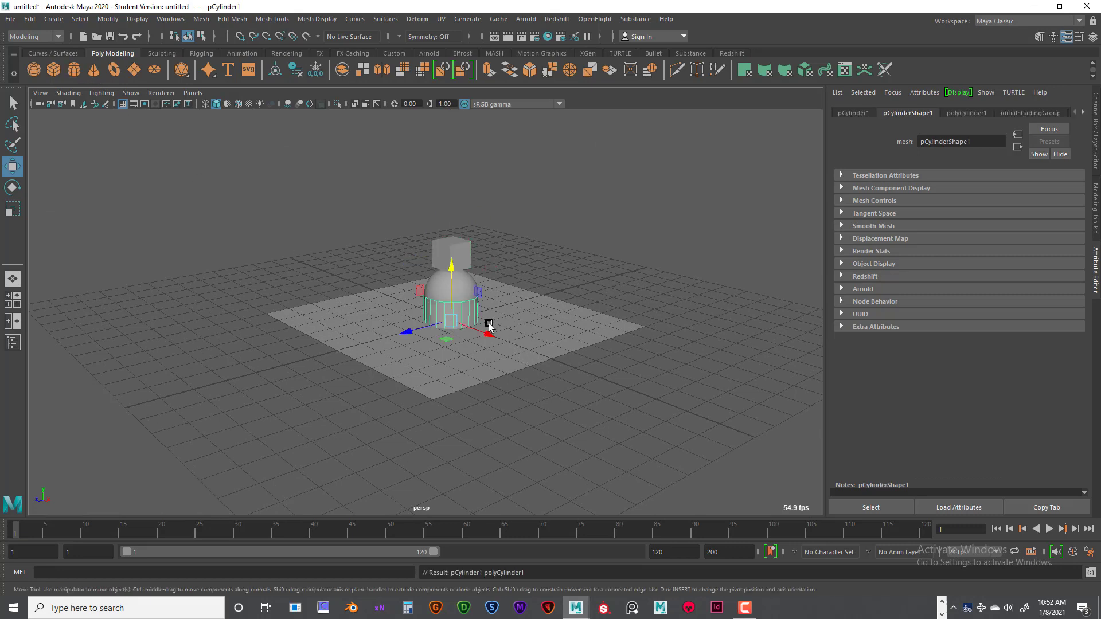
left_click_drag(455, 272, 445, 185)
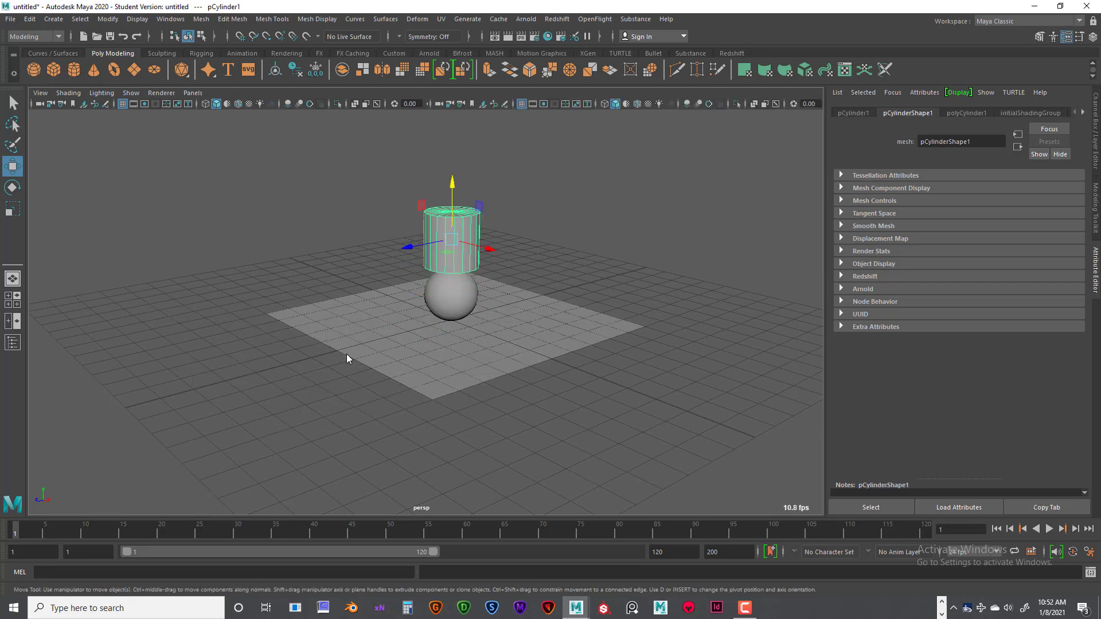
Position the cylinder at about 4.03 units along Y on top of the cube, using wireframe display in the front view.
key("space")
key("space")
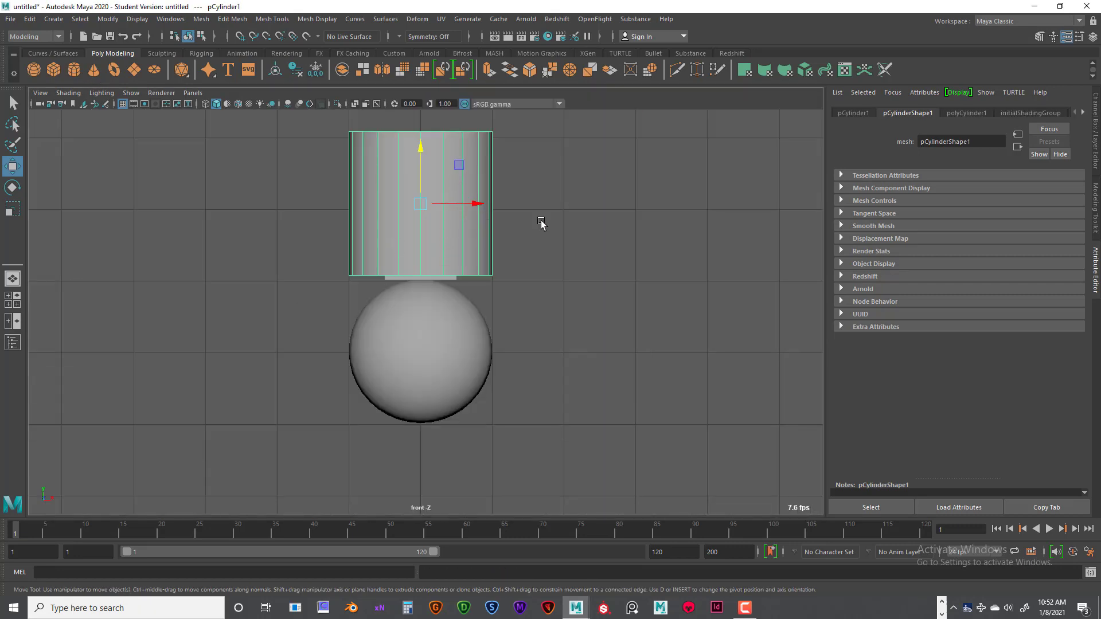
middle_click_drag(541, 223, 419, 187, "alt")
left_click_drag(389, 206, 393, 132)
key("4")
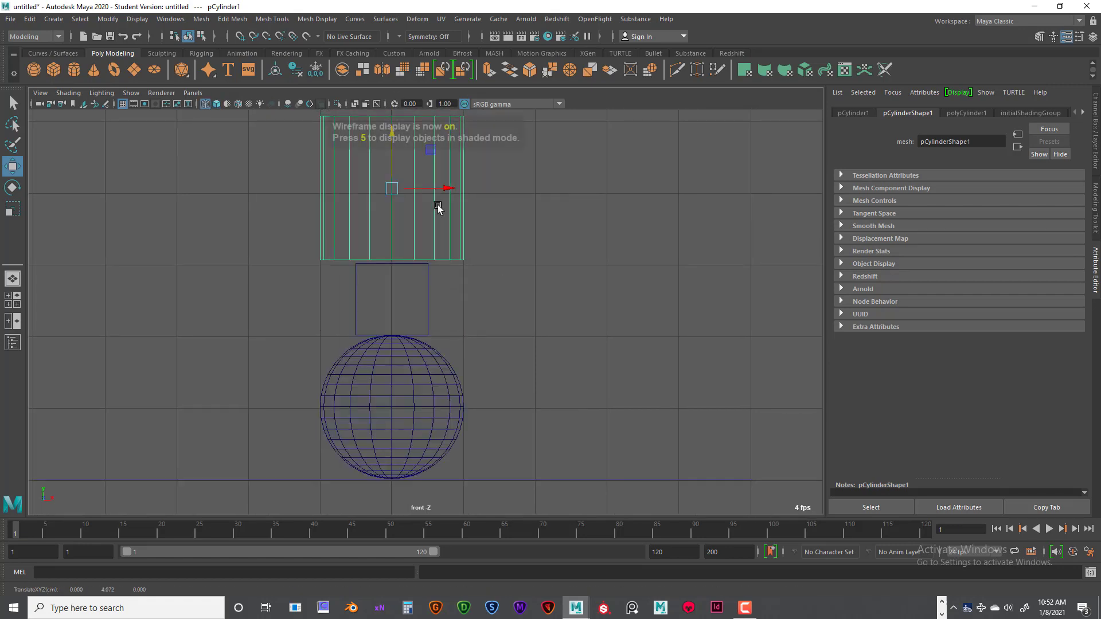
left_click_drag(390, 133, 389, 138)
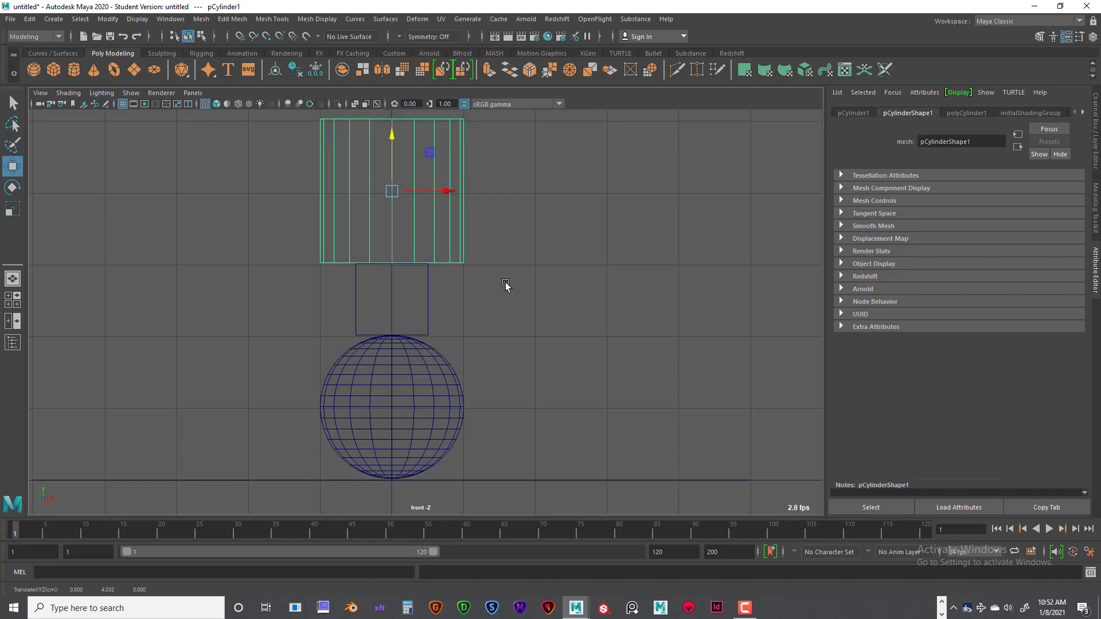
Switch the front view to shaded display and try to orbit it.
key("5")
scroll(555, 287, "down", 3)
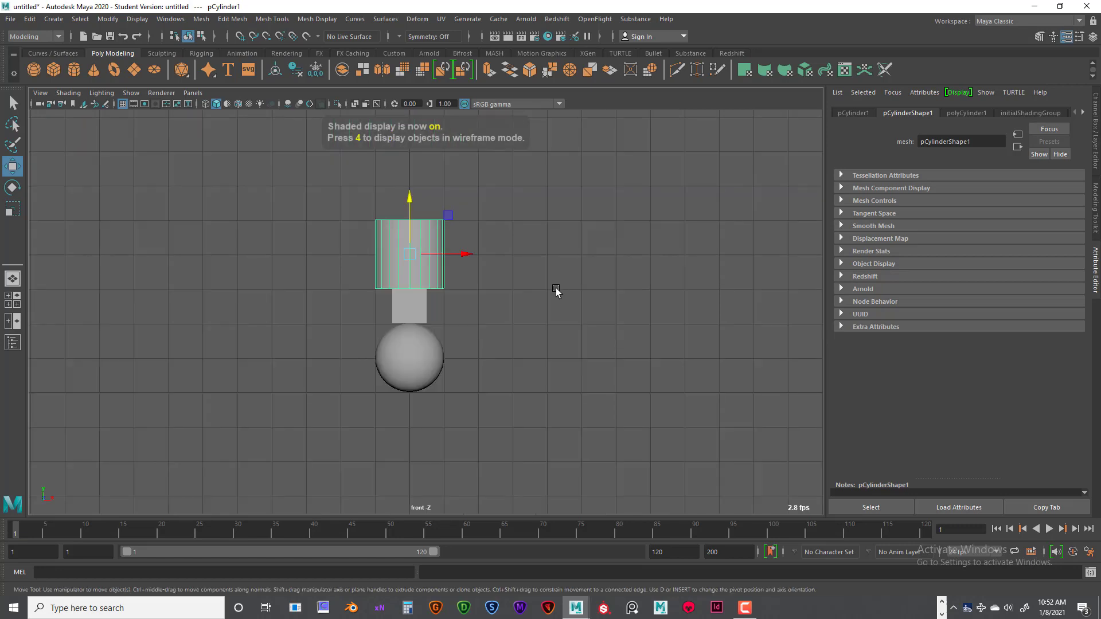
left_click_drag(554, 287, 568, 292, "alt")
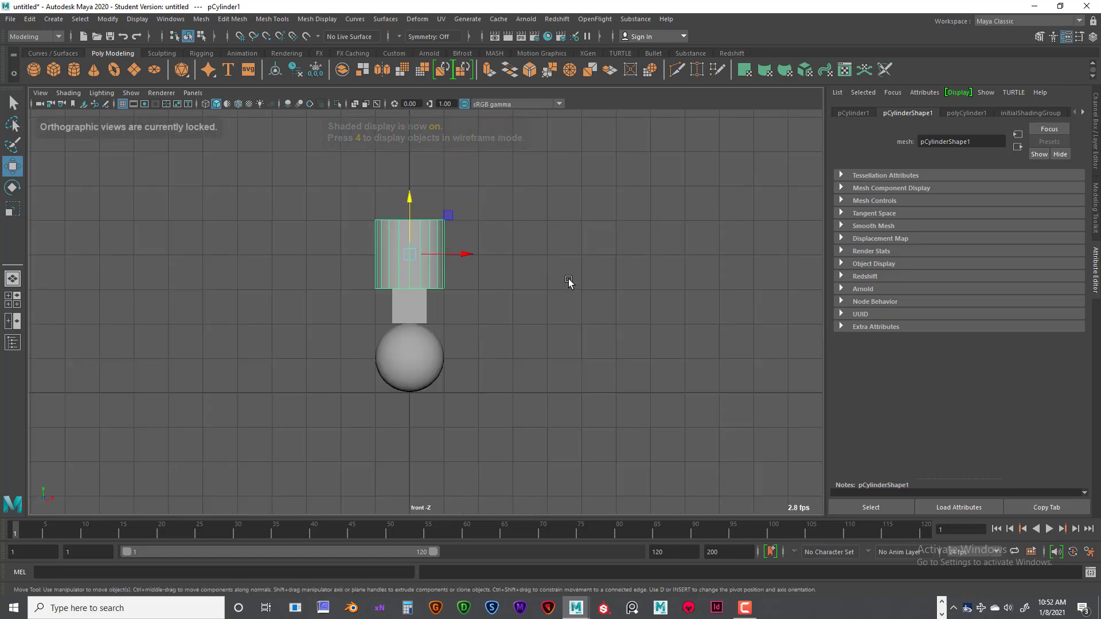
Set the front view and the maximized side view to wireframe display.
key("4")
key("space")
key("space")
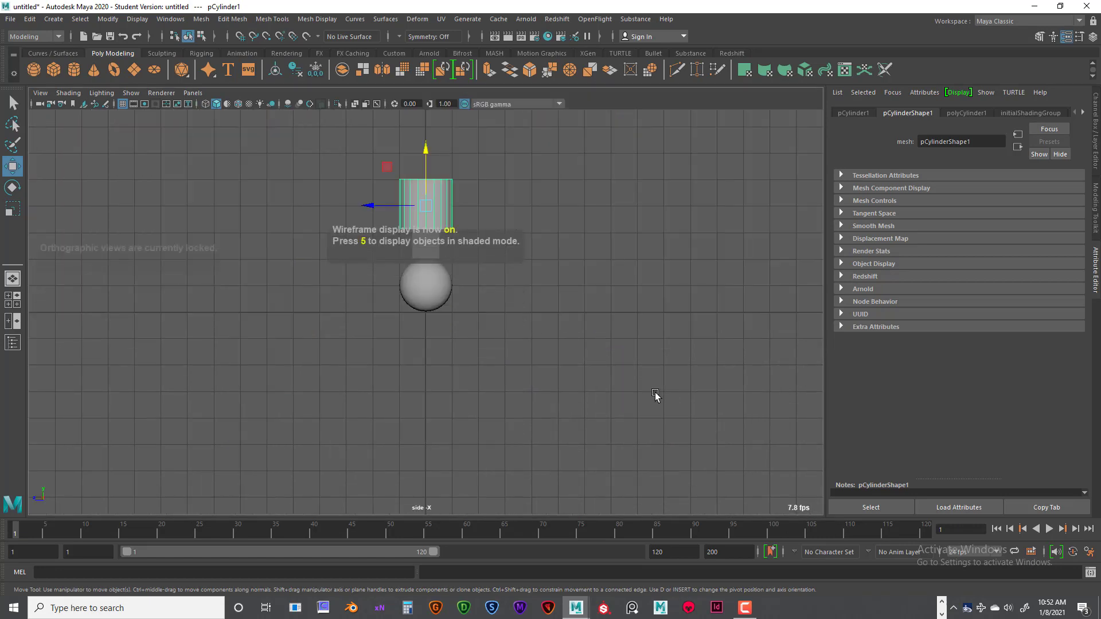
key("4")
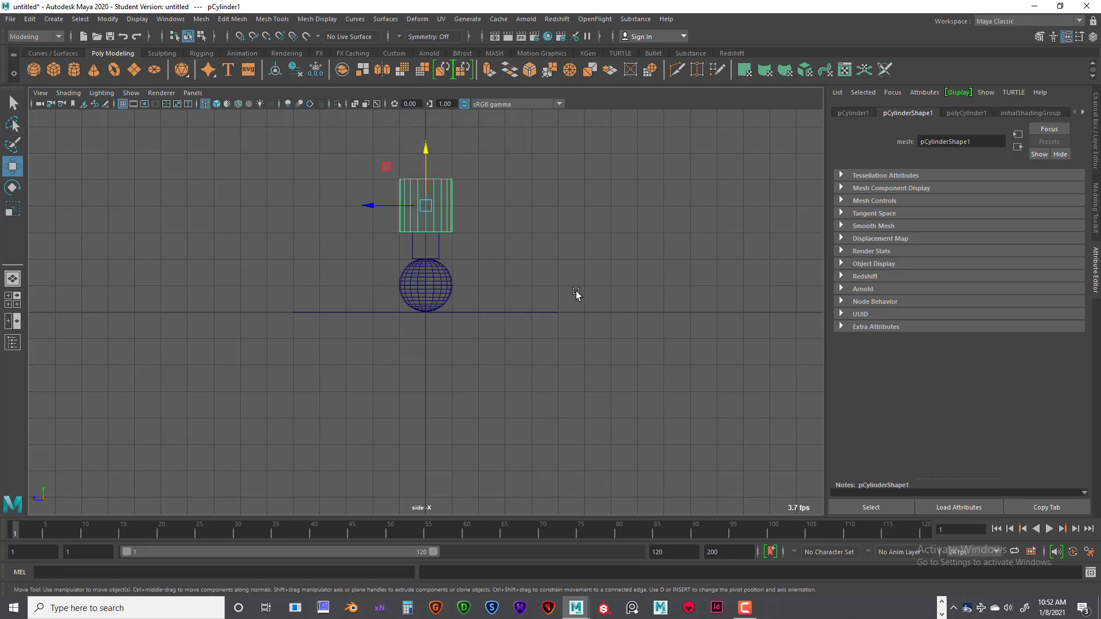
middle_click_drag(575, 294, 638, 373, "alt")
scroll(627, 364, "up", 3)
Maximize the top view and set it to wireframe display.
key("space")
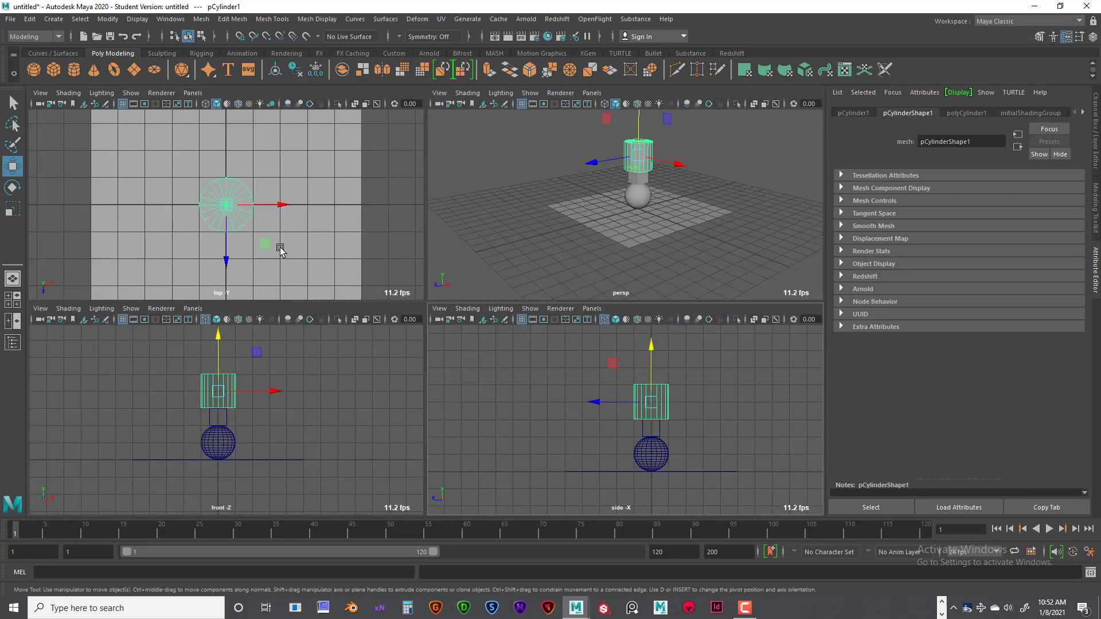
key("space")
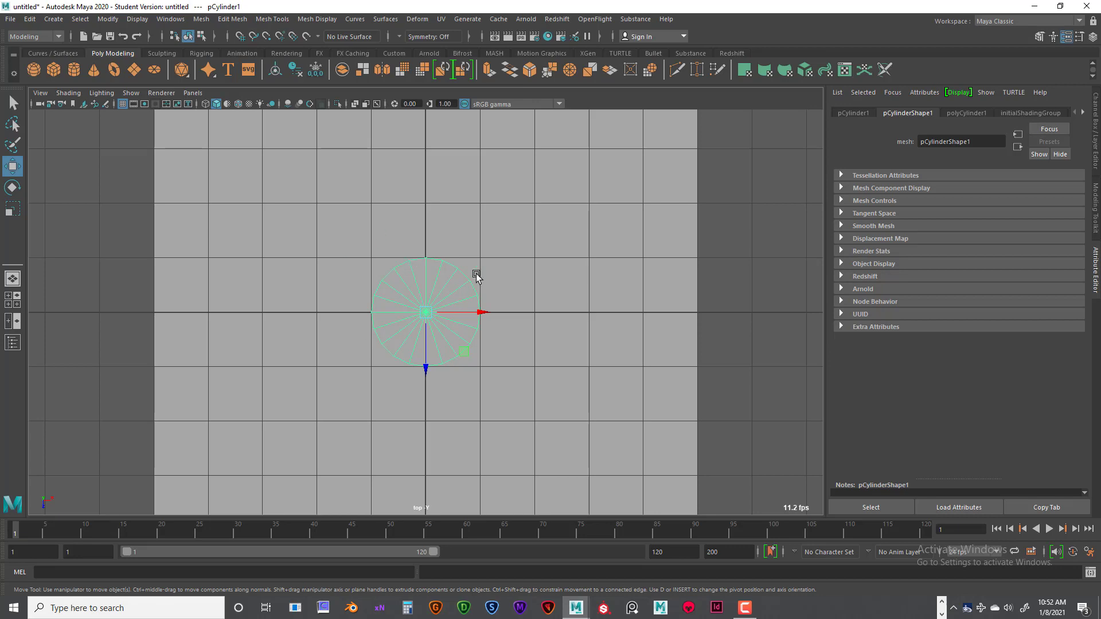
key("4")
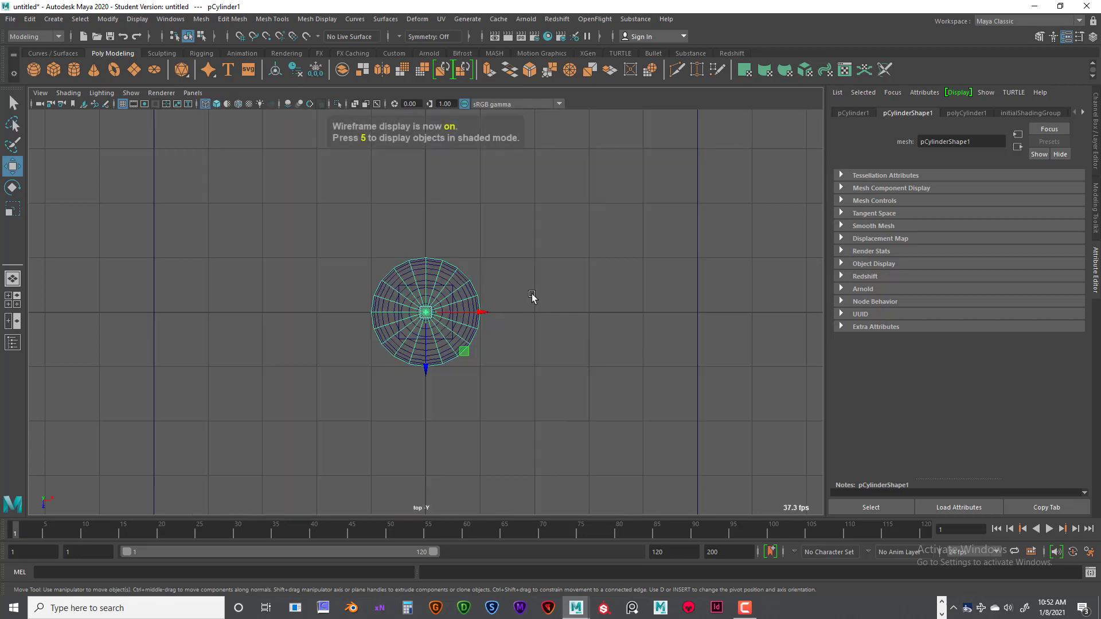
scroll(580, 263, "down", 3)
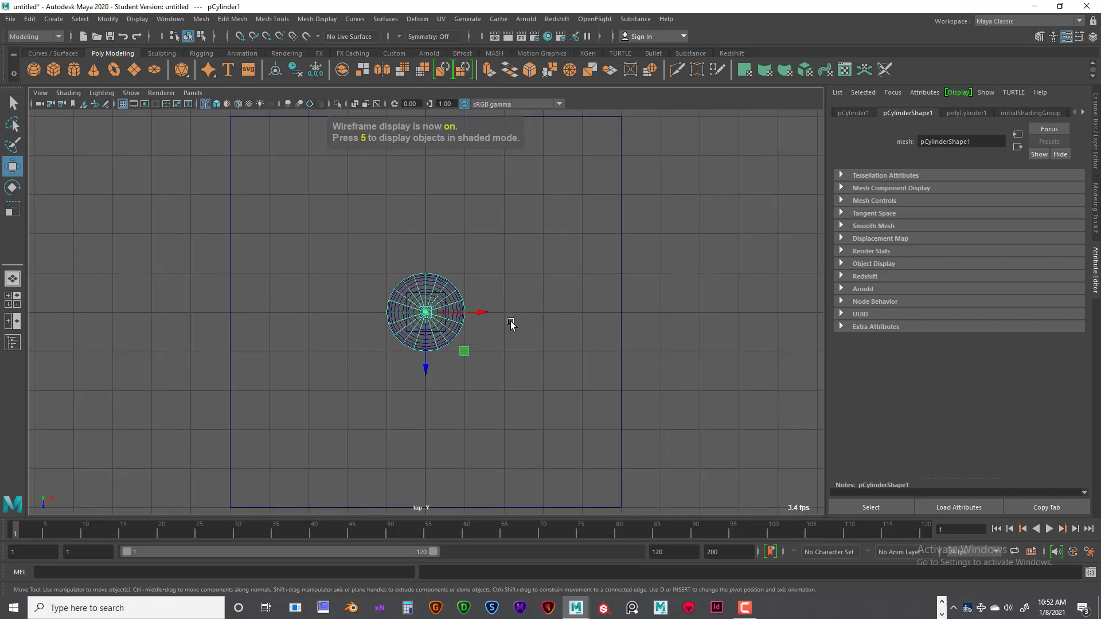
Create a polygon cone in the maximized front view and move it up along Y to sit on top of the cylinder.
key("space")
key("space")
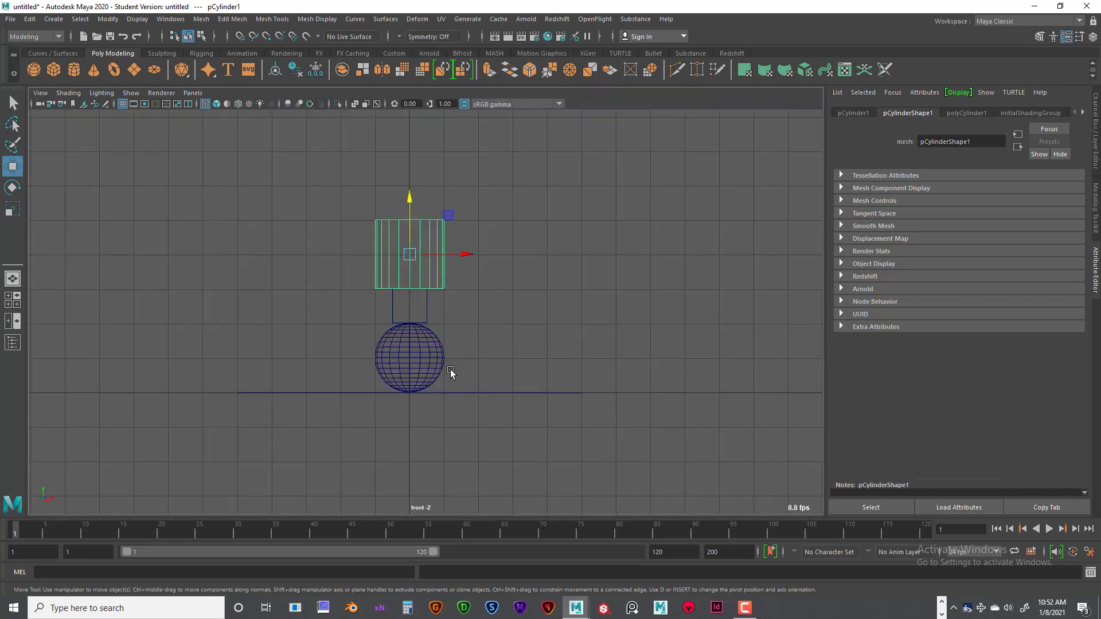
key("space")
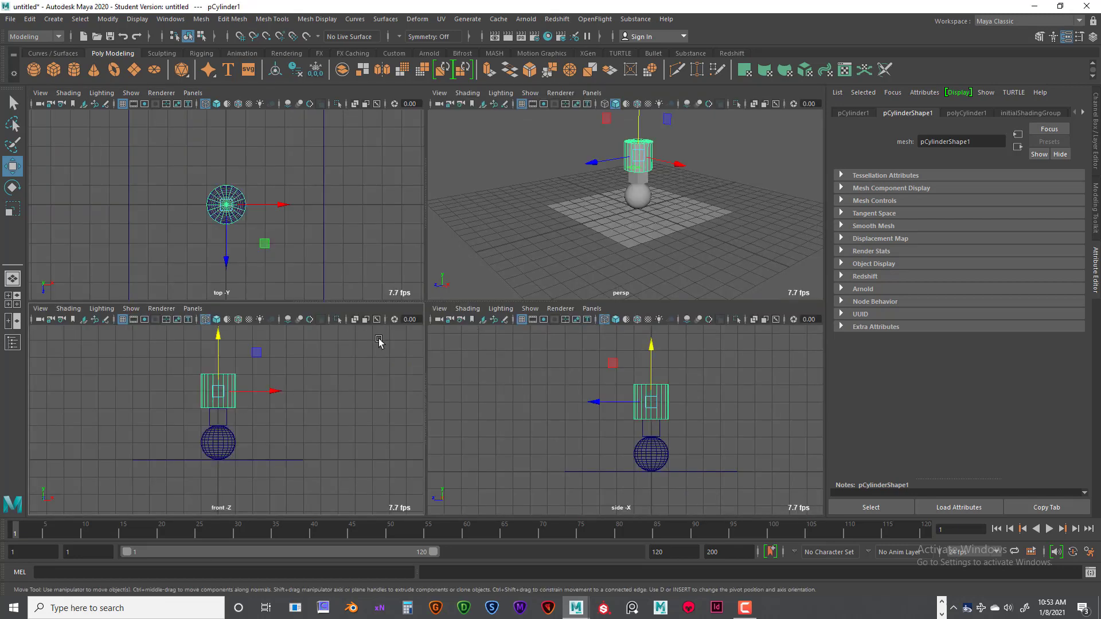
key("space")
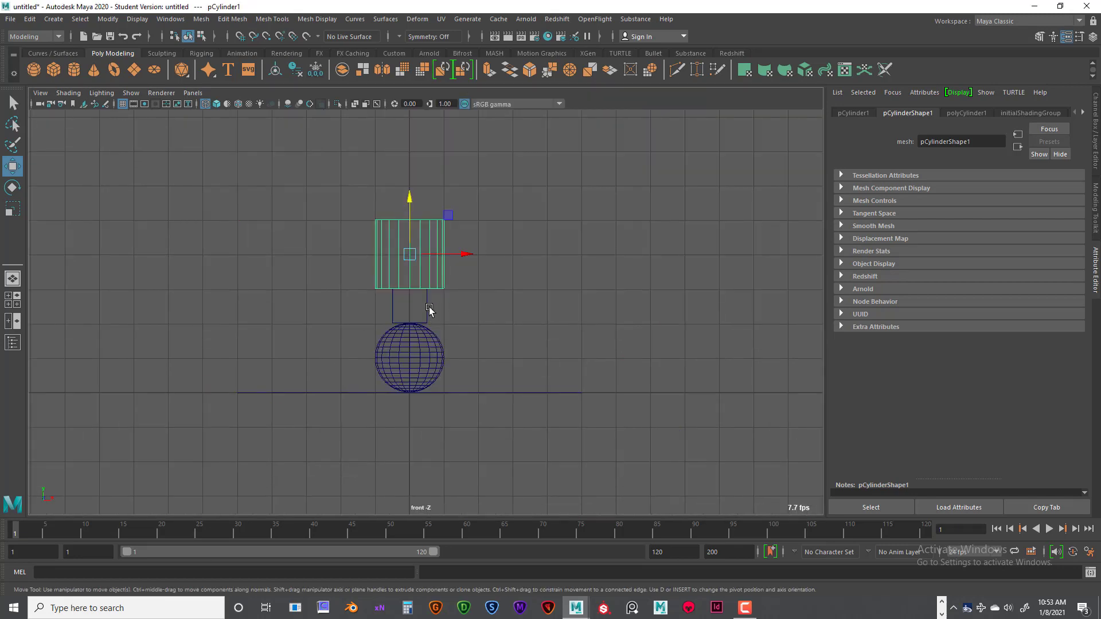
left_click(92, 71)
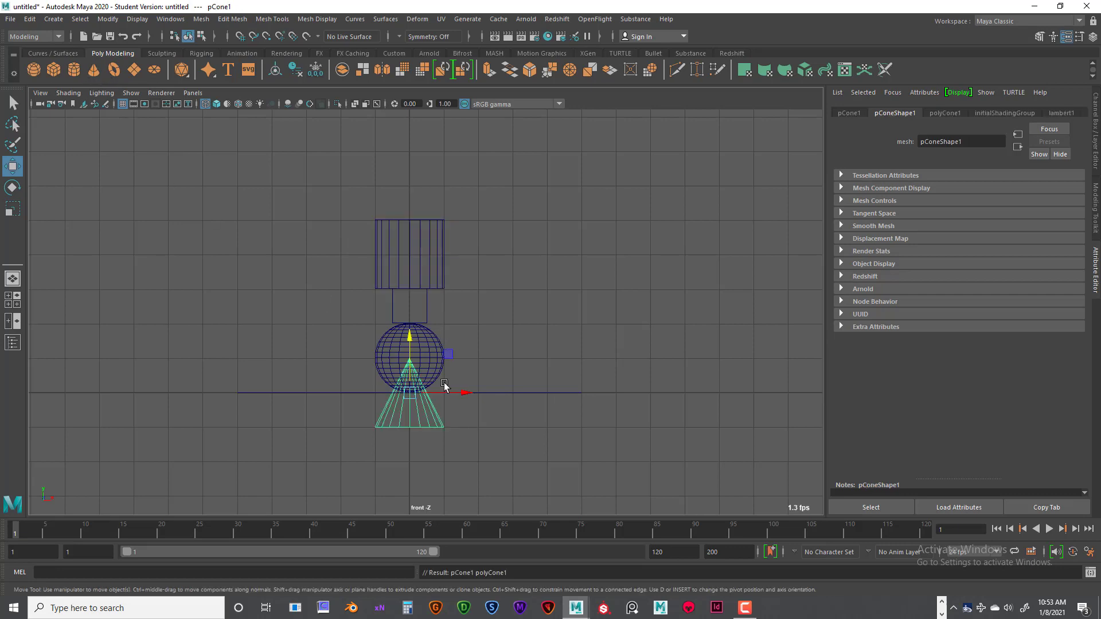
left_click_drag(415, 342, 417, 114)
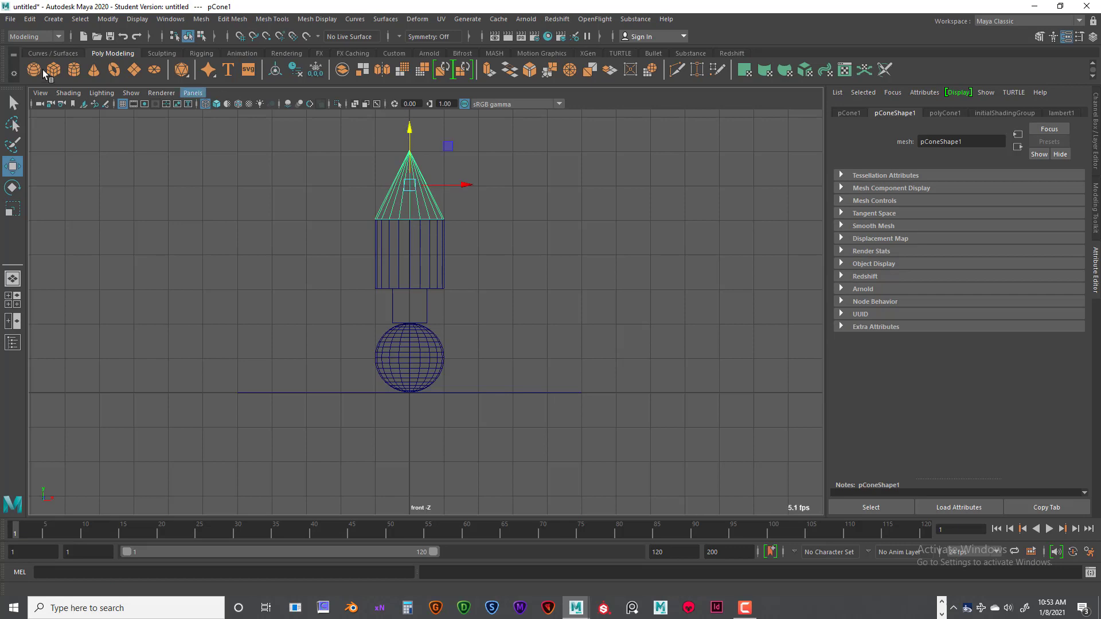
Create a polygon torus and move it up to about 6.2 units along Y so it rings the cone in the front view.
left_click(115, 71)
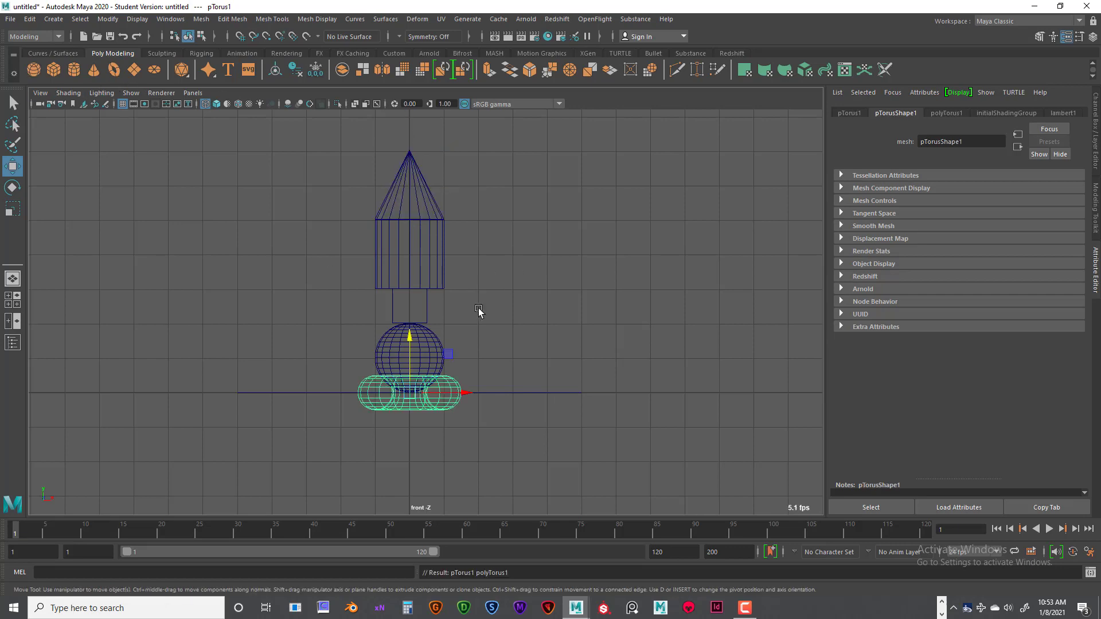
left_click_drag(422, 335, 432, 124)
scroll(438, 164, "up", 4)
middle_click_drag(449, 164, 465, 348, "alt")
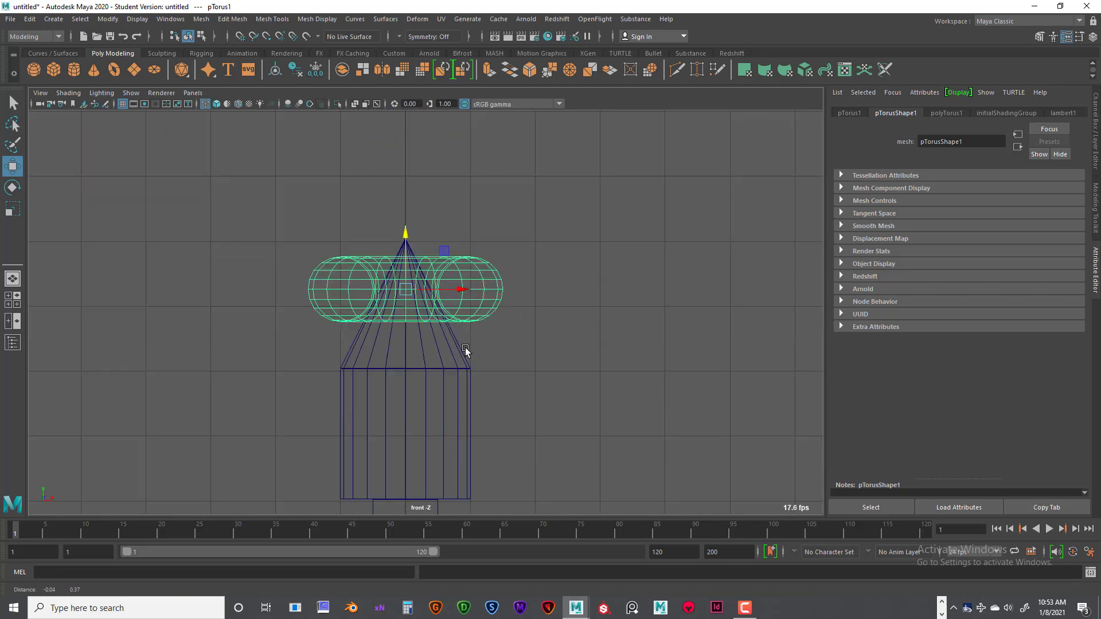
scroll(463, 345, "up", 2)
scroll(462, 344, "up", 3)
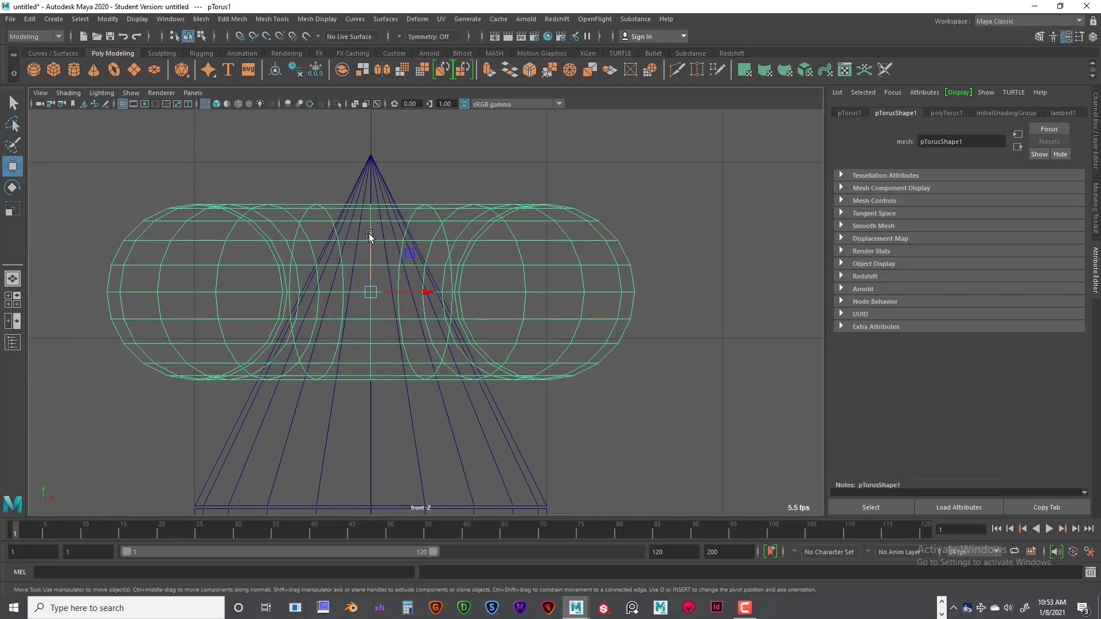
left_click_drag(369, 235, 368, 243)
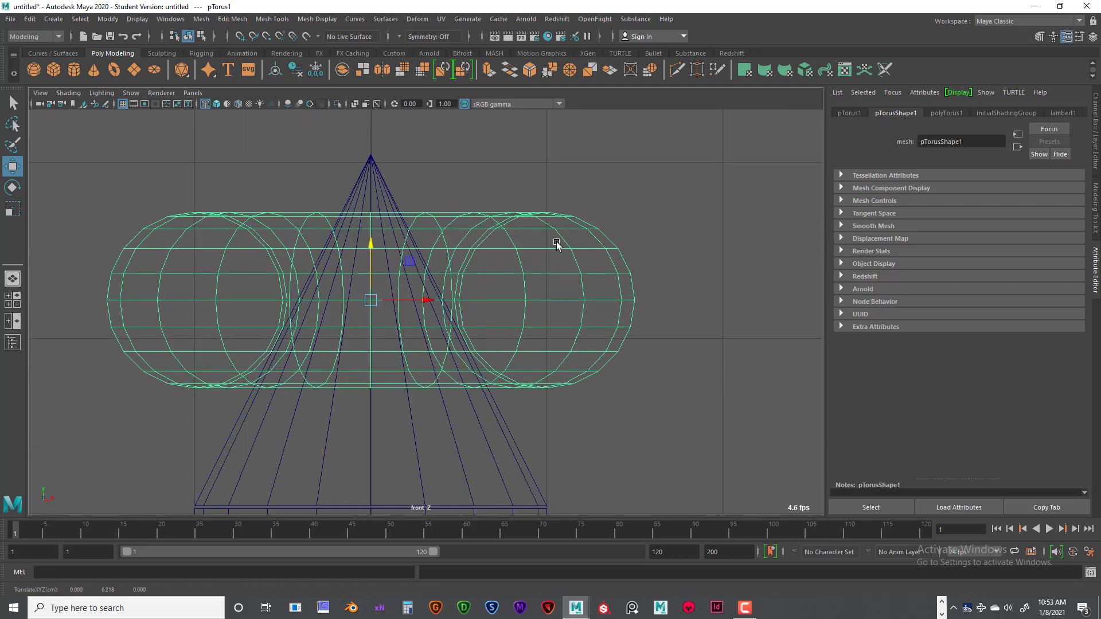
Examine the torus around the cone from below and up close in the maximized perspective view.
key("space")
key("space")
left_click_drag(550, 250, 524, 191, "alt")
right_click_drag(524, 191, 449, 383, "alt")
scroll(453, 367, "up", 8)
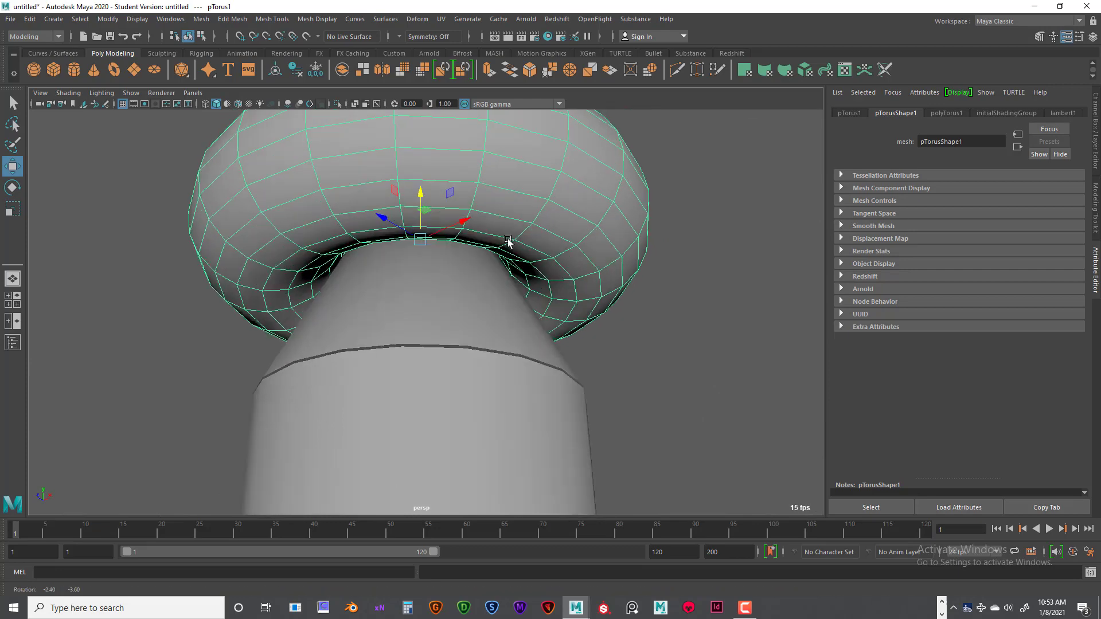
Lower the torus slightly in the maximized front view to about 6.16 units along Y so it fits around the cone.
left_click_drag(470, 274, 457, 310, "alt")
scroll(462, 300, "down", 6)
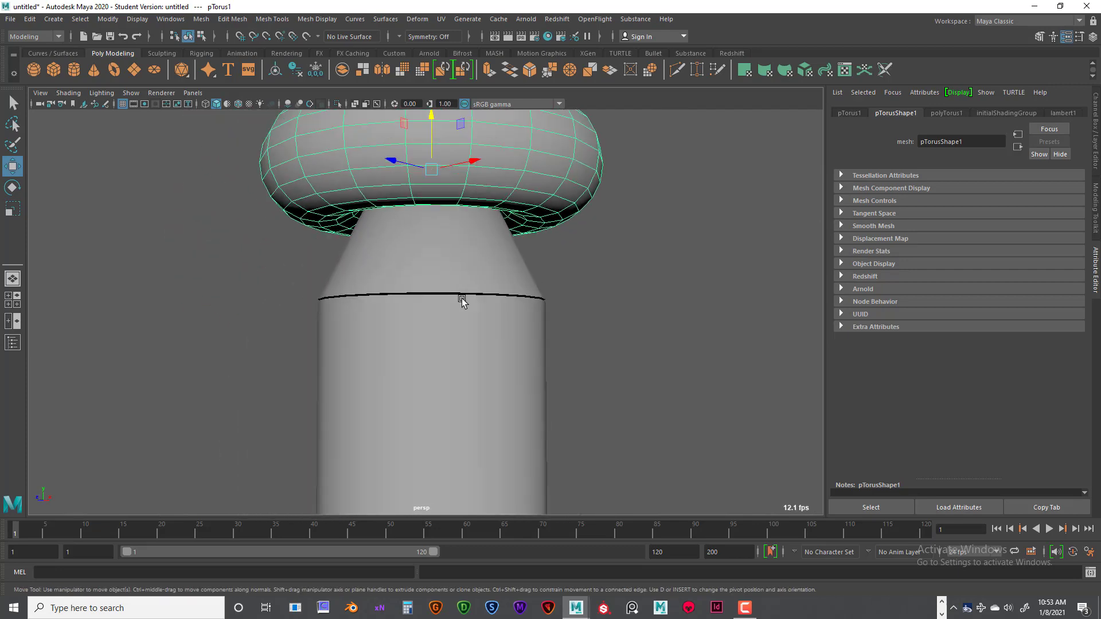
mouse_move(437, 126)
left_mouse_down()
mouse_move(428, 238)
mouse_move(435, 126)
left_mouse_up()
scroll(427, 231, "down", 3)
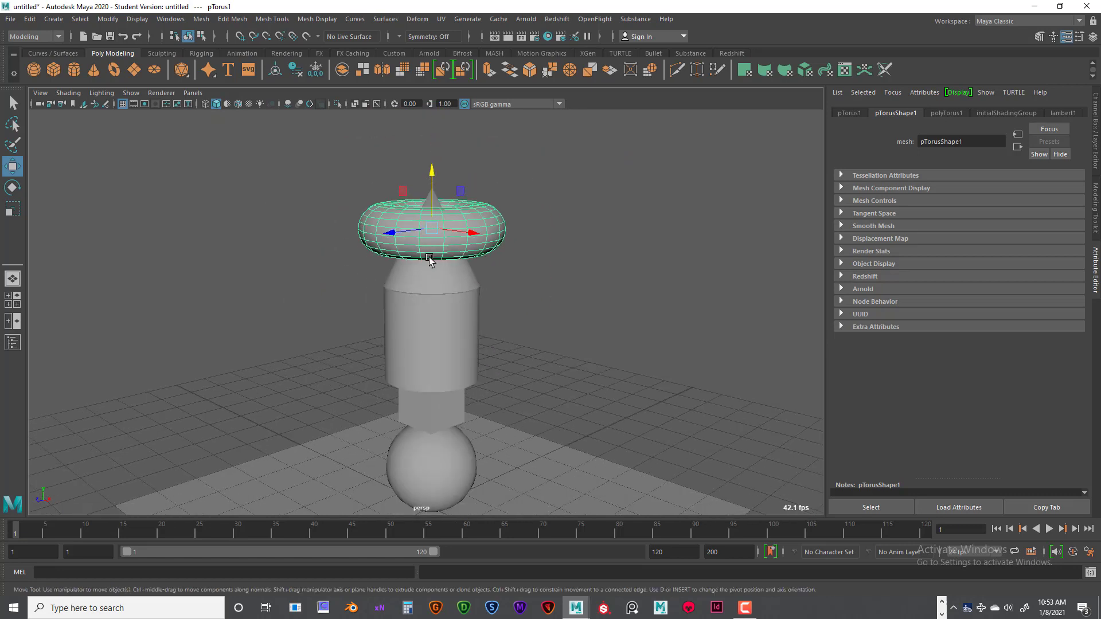
key("space")
key("space")
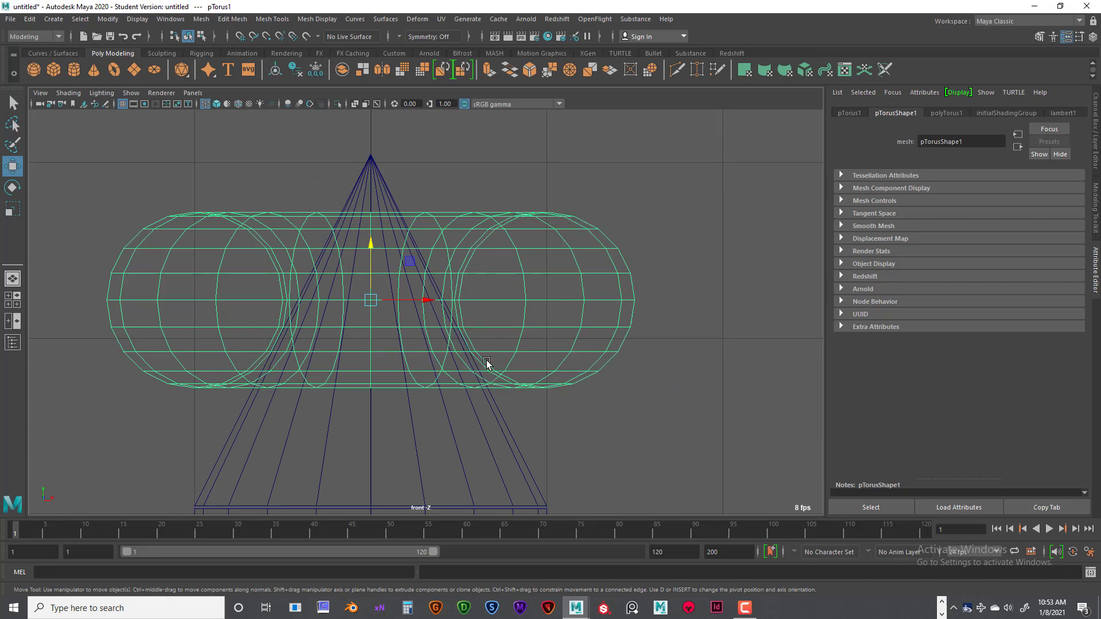
left_click_drag(369, 243, 369, 255)
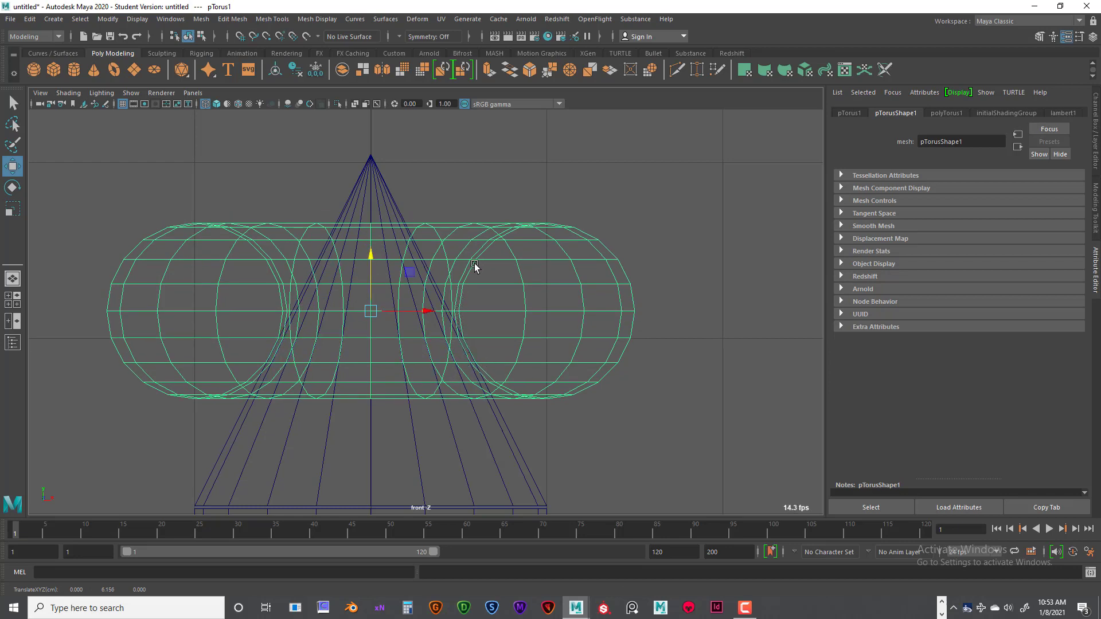
Check the torus's fit and the whole primitive stack by comparing the front and perspective views.
key("space")
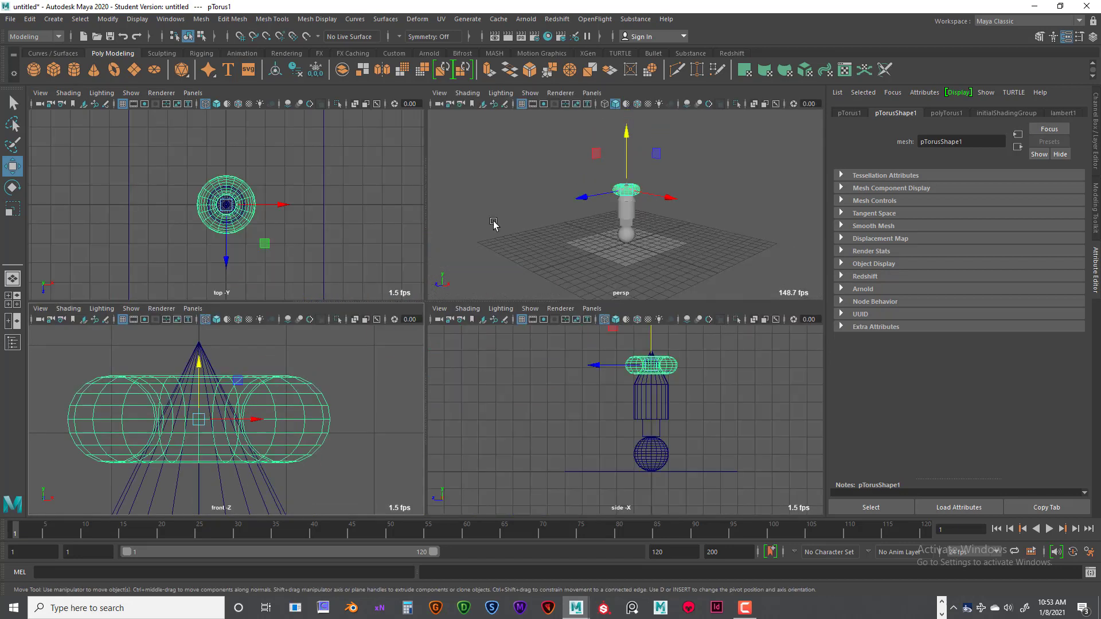
key("space")
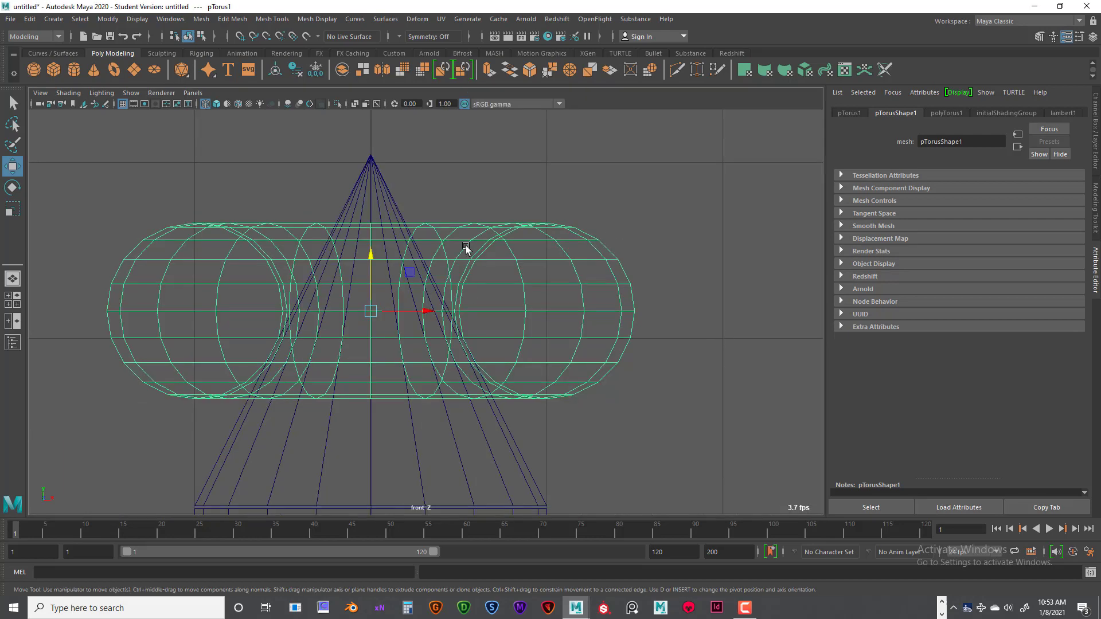
key("space")
key("space")
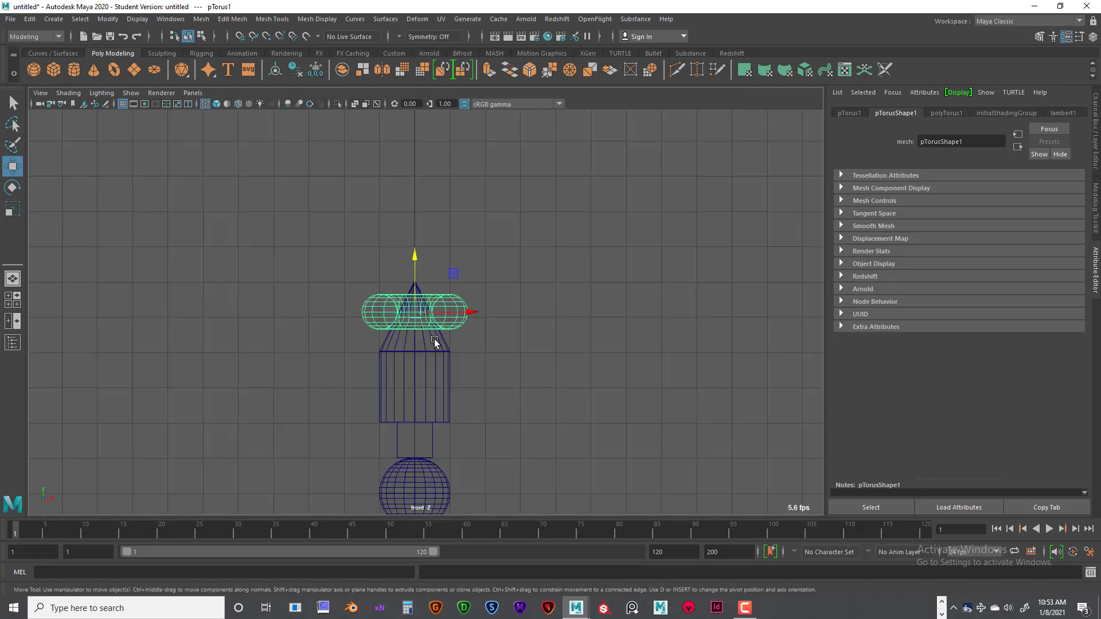
scroll(434, 339, "down", 2)
scroll(446, 259, "up", 4)
scroll(493, 284, "down", 3)
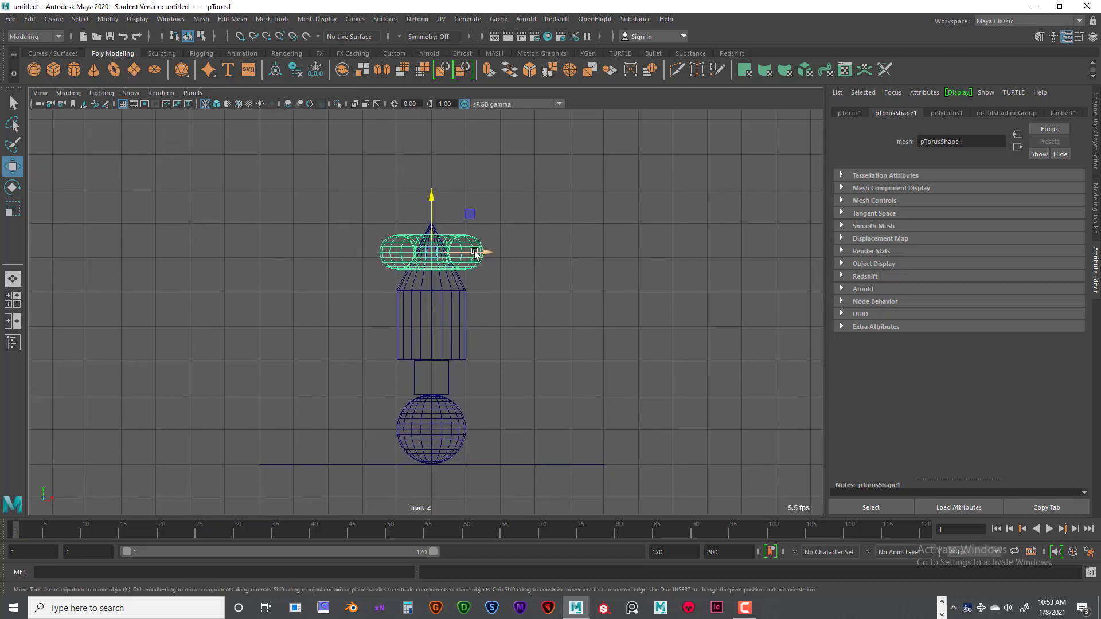
key("space")
key("space")
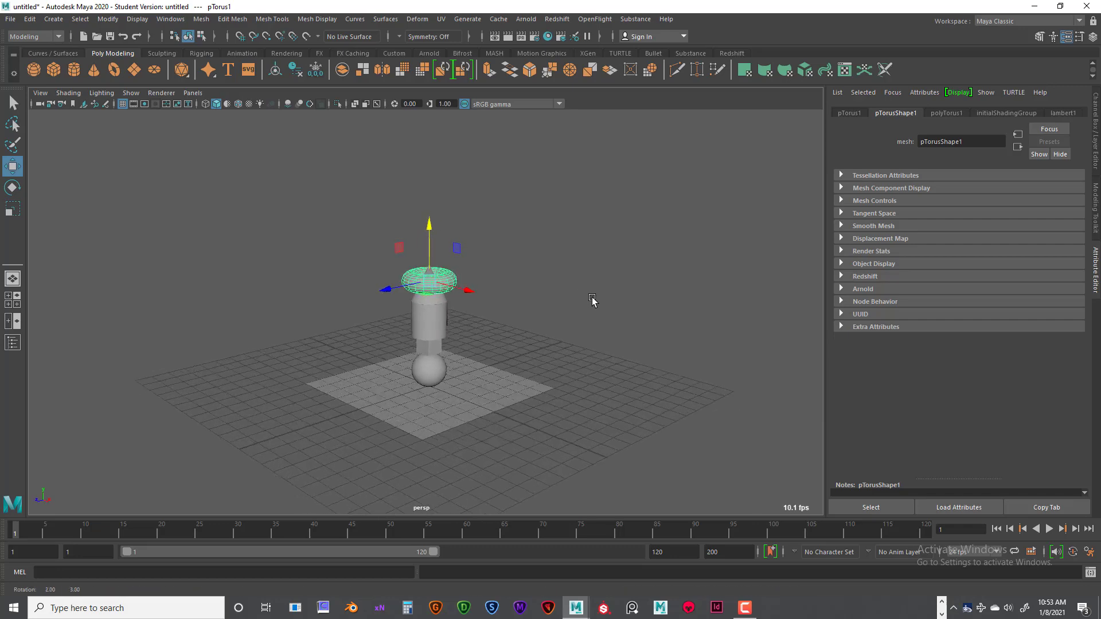
scroll(574, 301, "up", 3)
left_click_drag(571, 305, 458, 287, "alt")
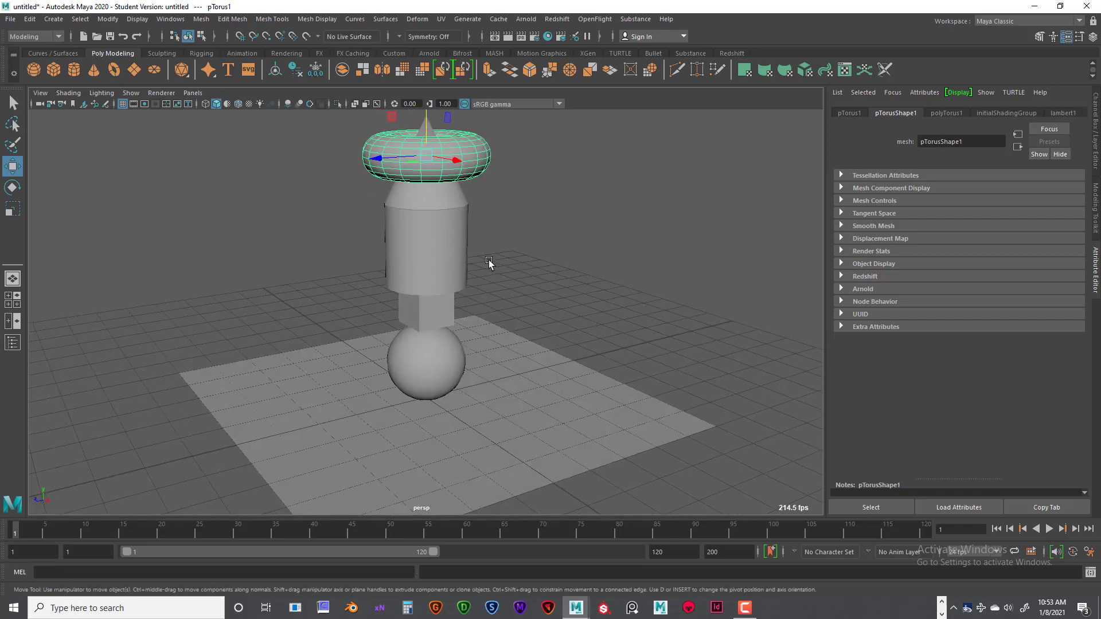
Select the stacked primitives one after another in the perspective view, ending with the torus, and look the stack over.
left_click(453, 207)
left_click(440, 248)
left_click(437, 214)
left_click(436, 315)
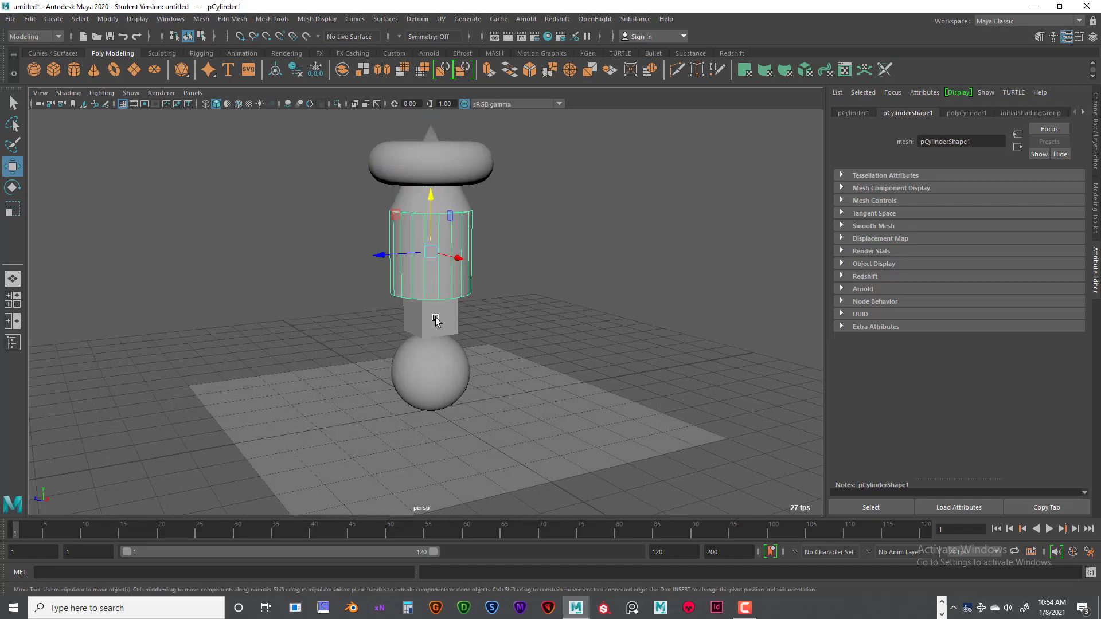
left_click(435, 329)
left_click(435, 367)
left_click(439, 183)
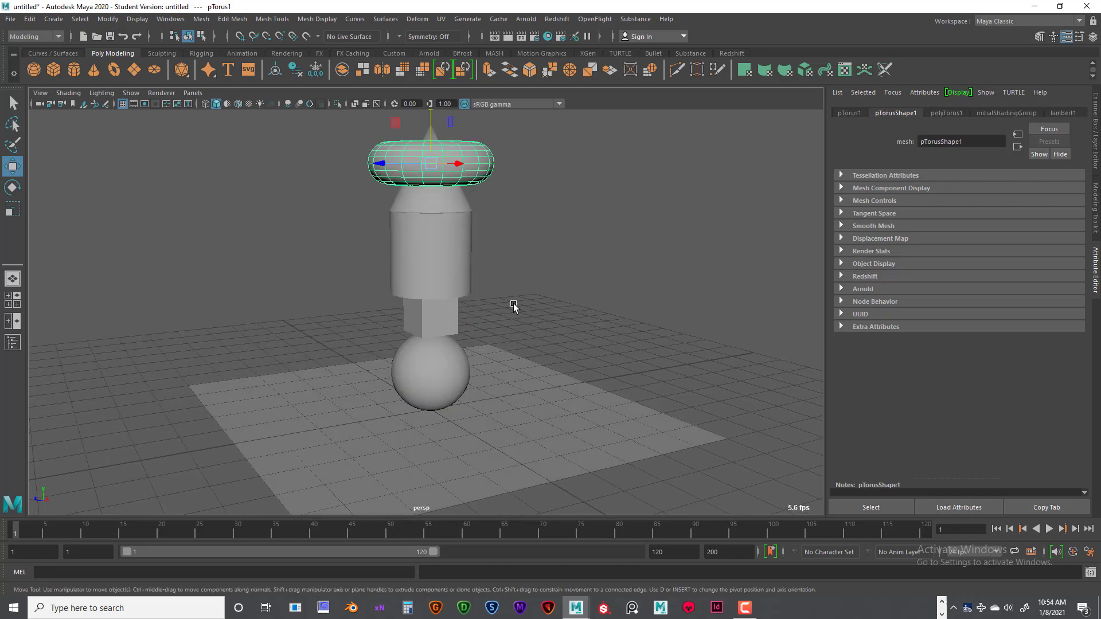
mouse_move(514, 307)
left_mouse_down("alt")
mouse_move(401, 305)
mouse_move(550, 316)
mouse_move(507, 310)
mouse_move(521, 287)
mouse_move(512, 307)
left_mouse_up("alt")
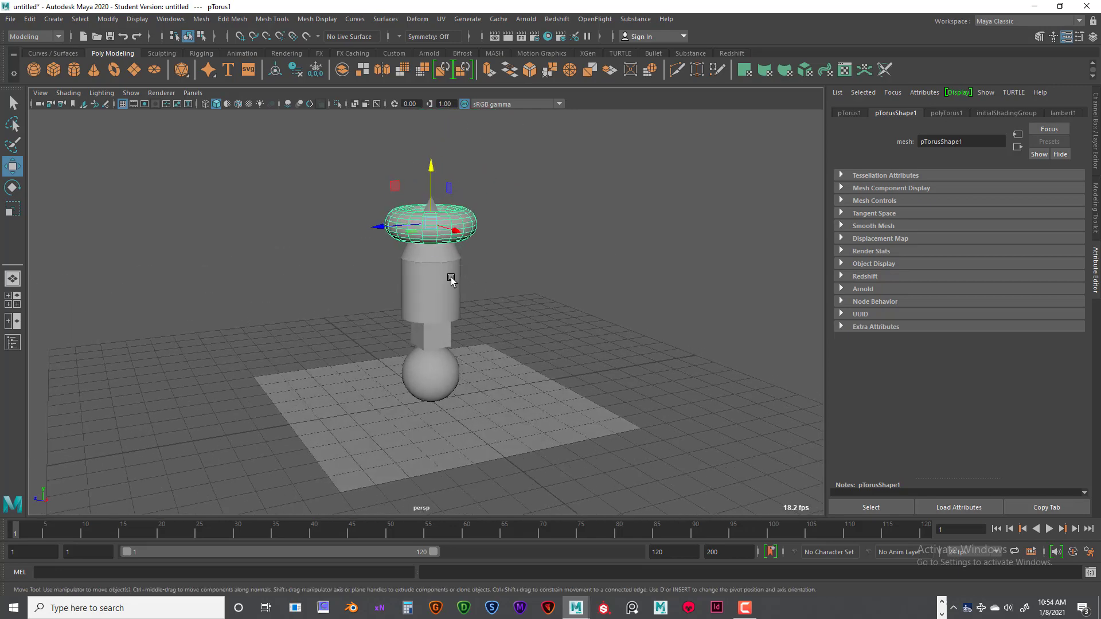
mouse_move(514, 357)
left_mouse_down("alt")
mouse_move(499, 344)
mouse_move(541, 359)
mouse_move(525, 343)
left_mouse_up("alt")
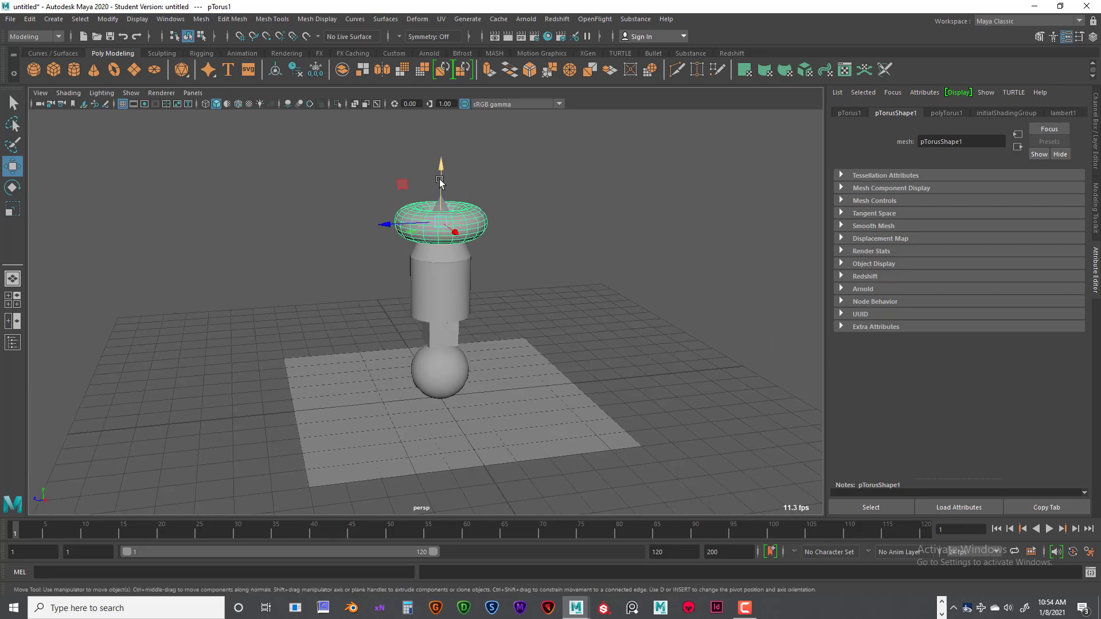
Try the Rotate and Scale tools on the torus, stretching it along Z and Y, and undo both scale changes.
key("e")
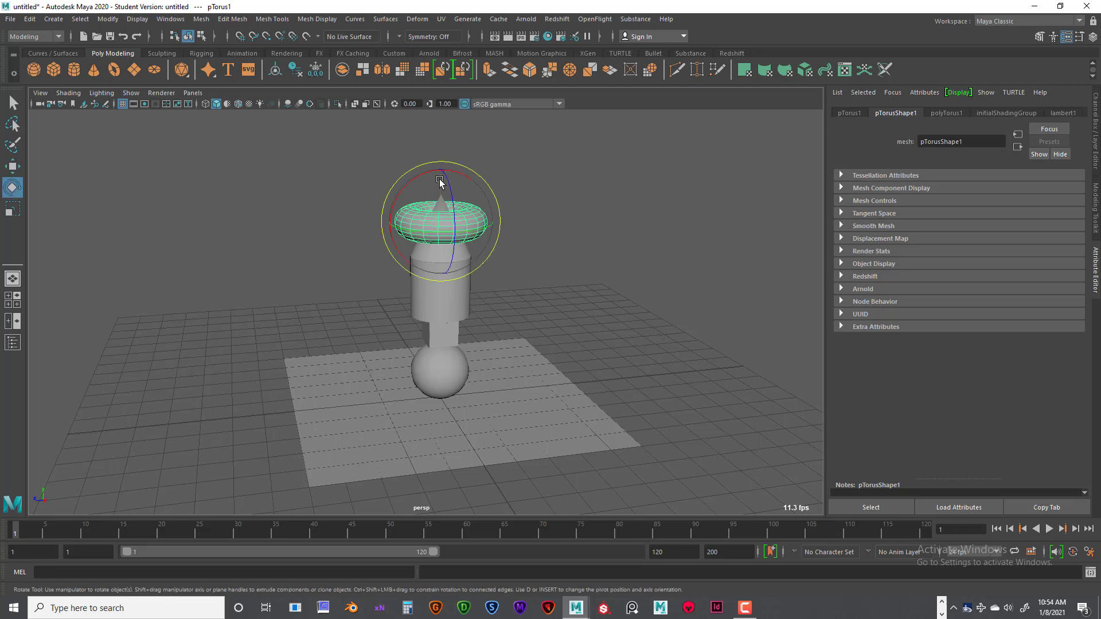
key("r")
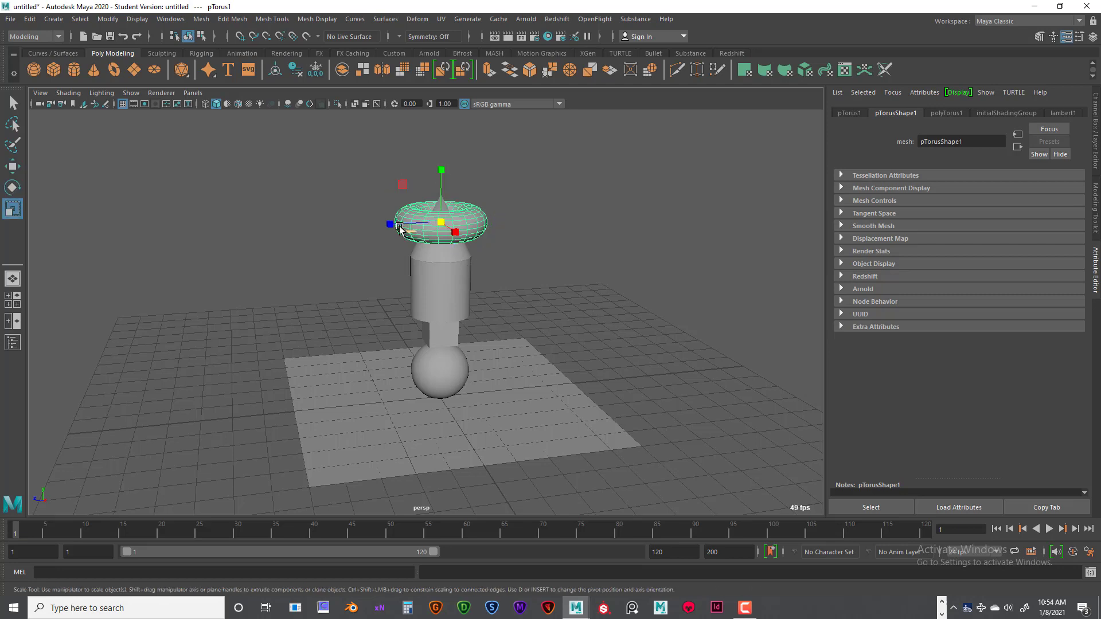
left_click_drag(390, 223, 337, 226)
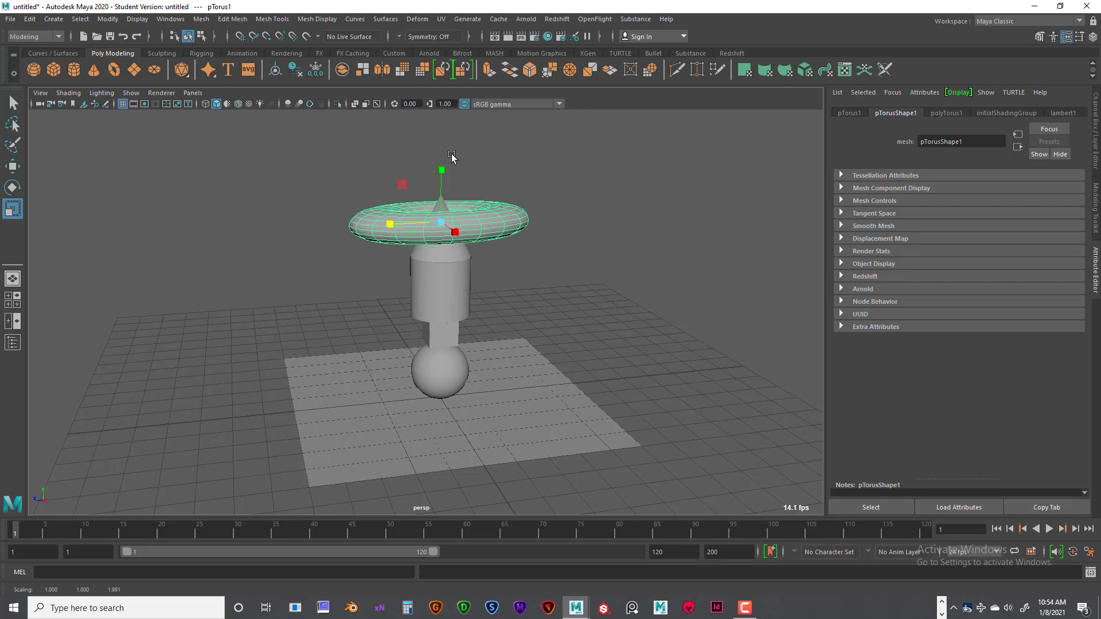
left_click_drag(443, 165, 434, 133)
key("ctrl+z")
key("ctrl+z")
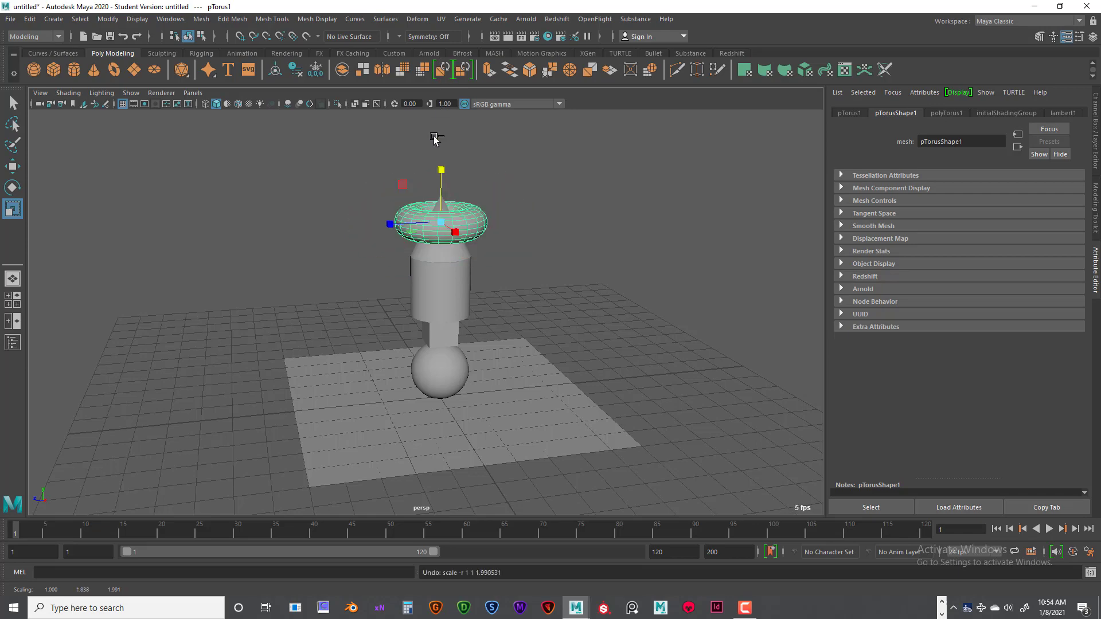
Duplicate the cube above the sphere and move the copy out beside the stack to about -2.18 units along Z.
left_click_drag(488, 245, 494, 334, "alt")
left_click(479, 288)
left_click(463, 343)
key("w")
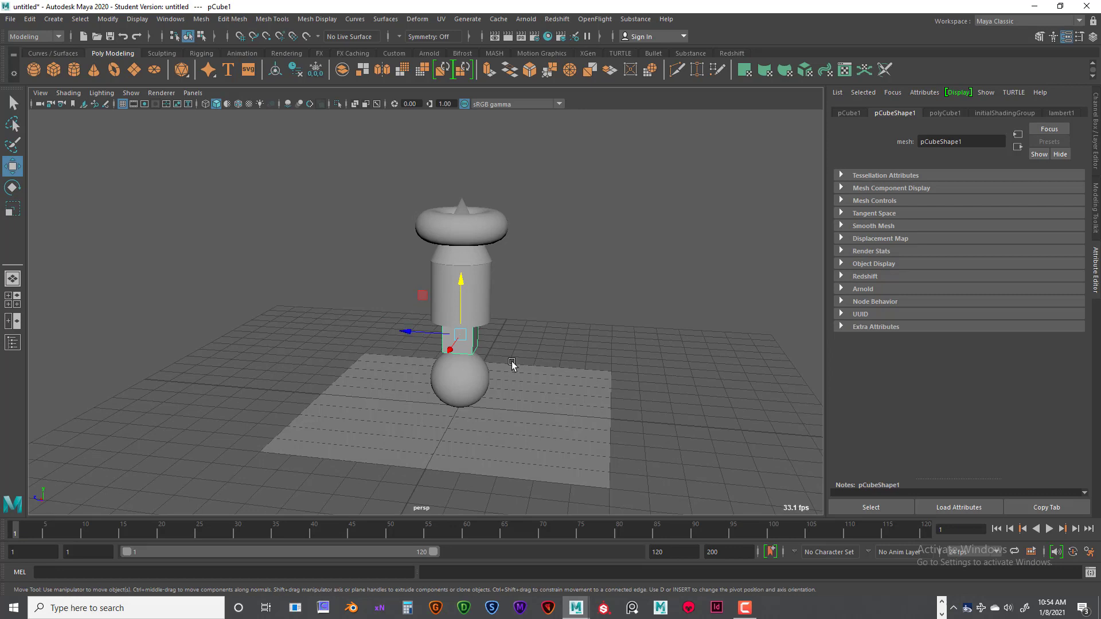
key("ctrl+d")
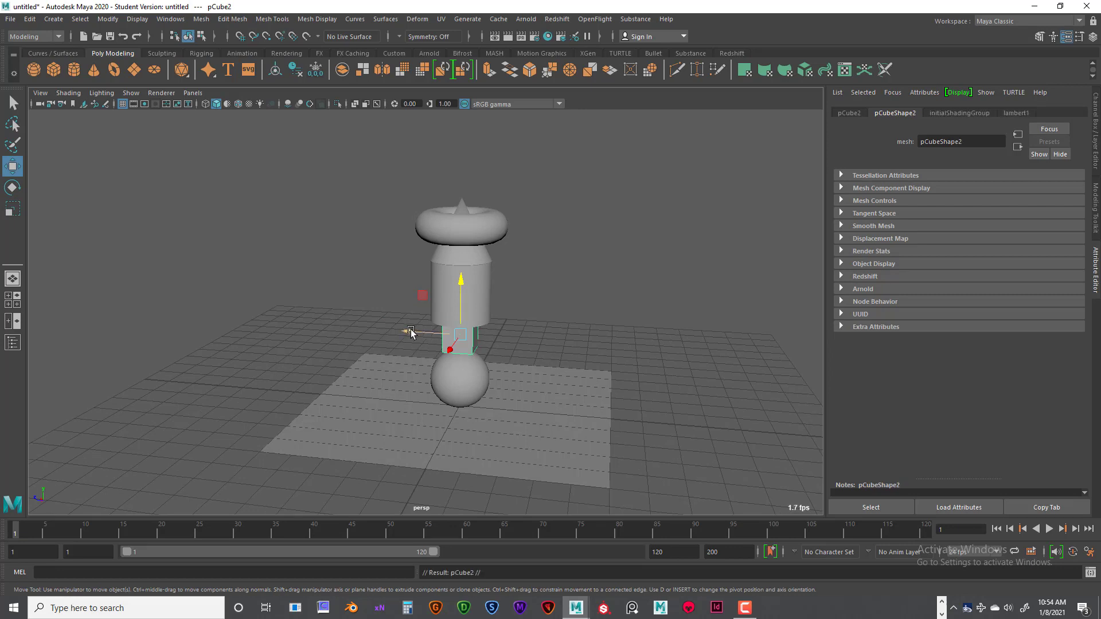
left_click_drag(411, 331, 523, 334)
Lower the duplicated cube to about 0.53 units along Y in the maximized side view so it rests on the plane.
key("space")
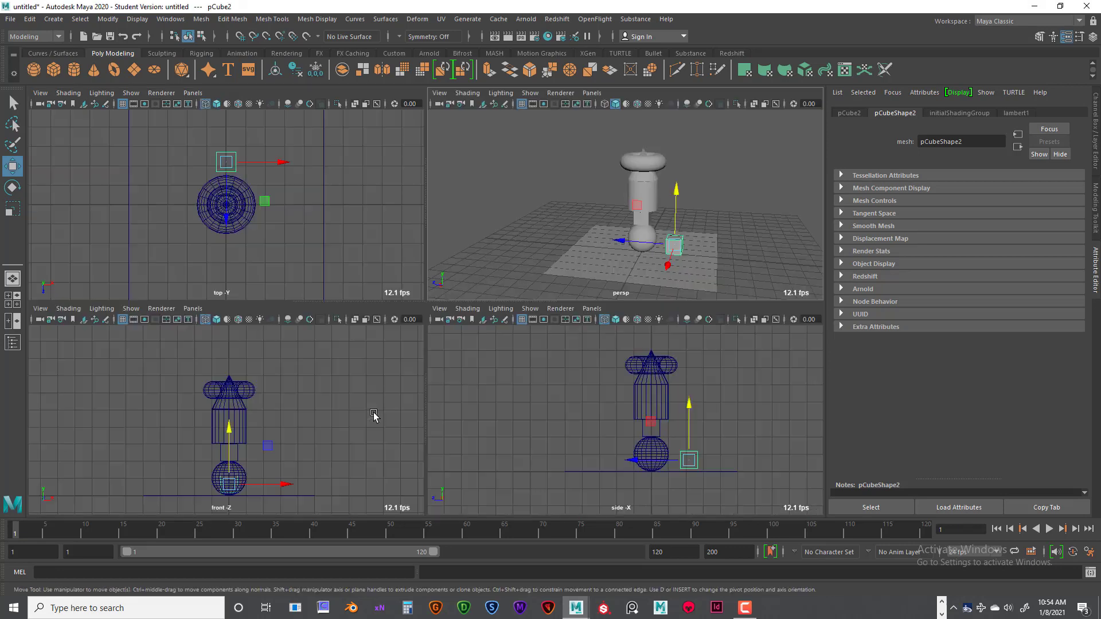
key("space")
key("space")
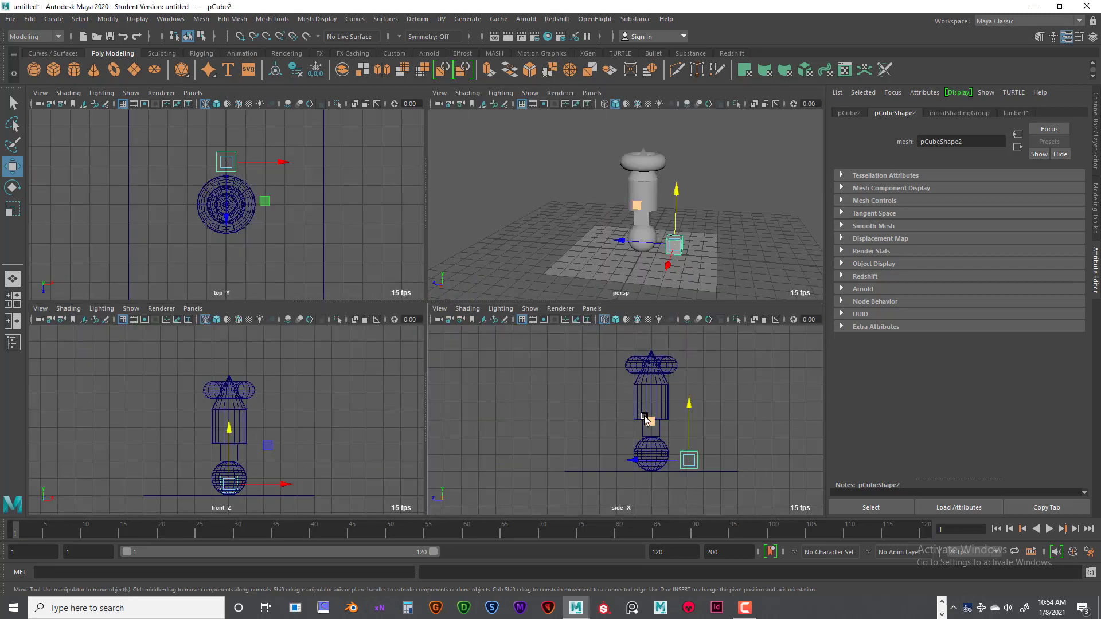
key("space")
left_click_drag(555, 339, 555, 344)
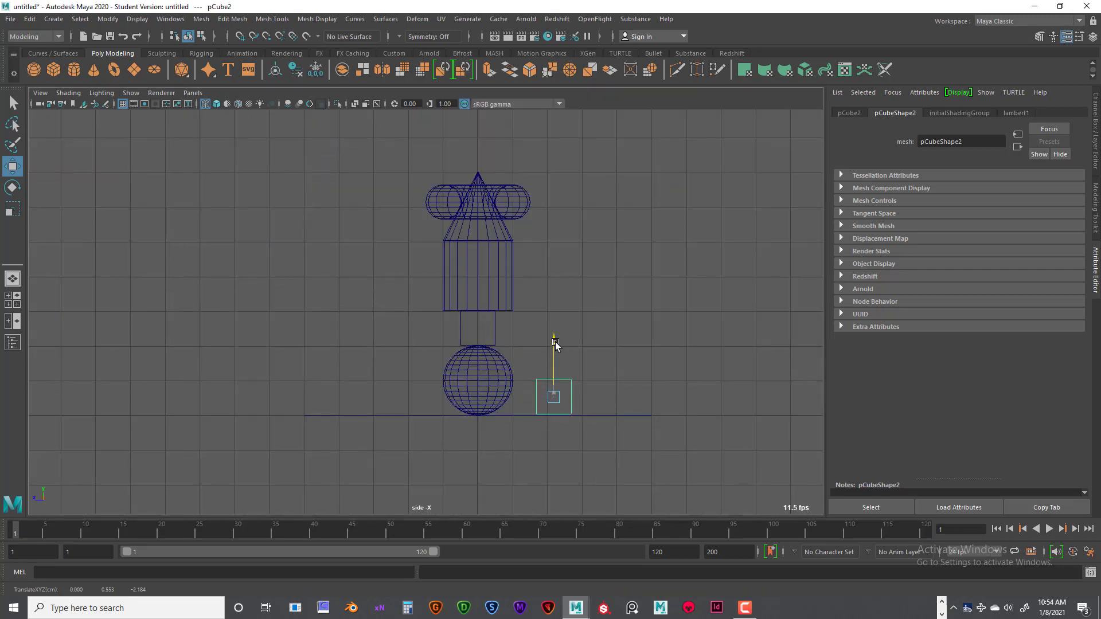
scroll(555, 344, "up", 5)
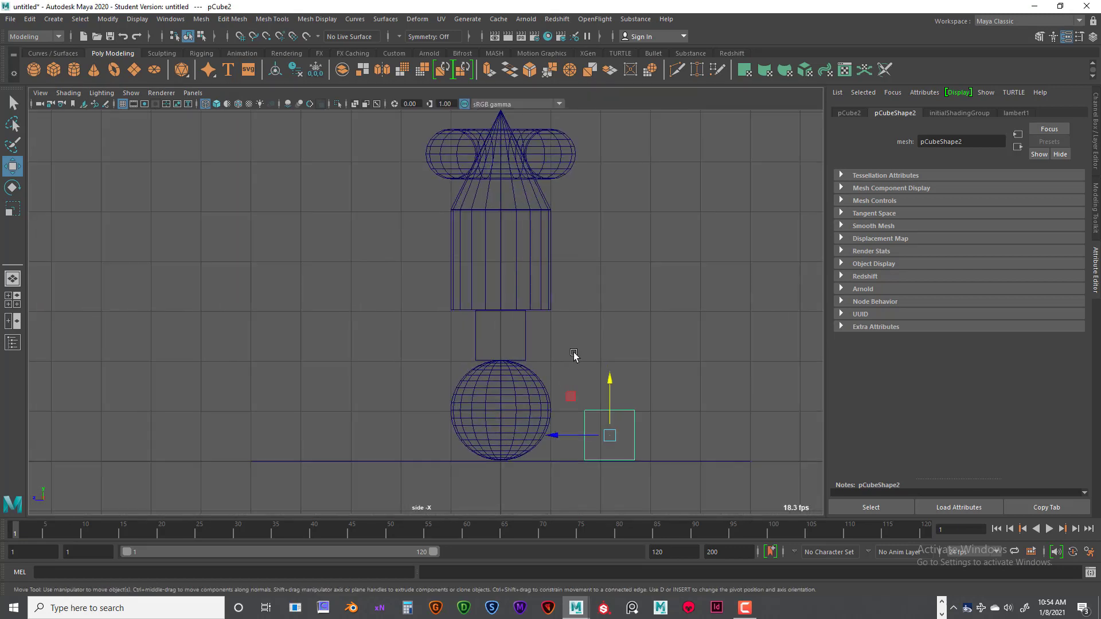
scroll(436, 265, "up", 3)
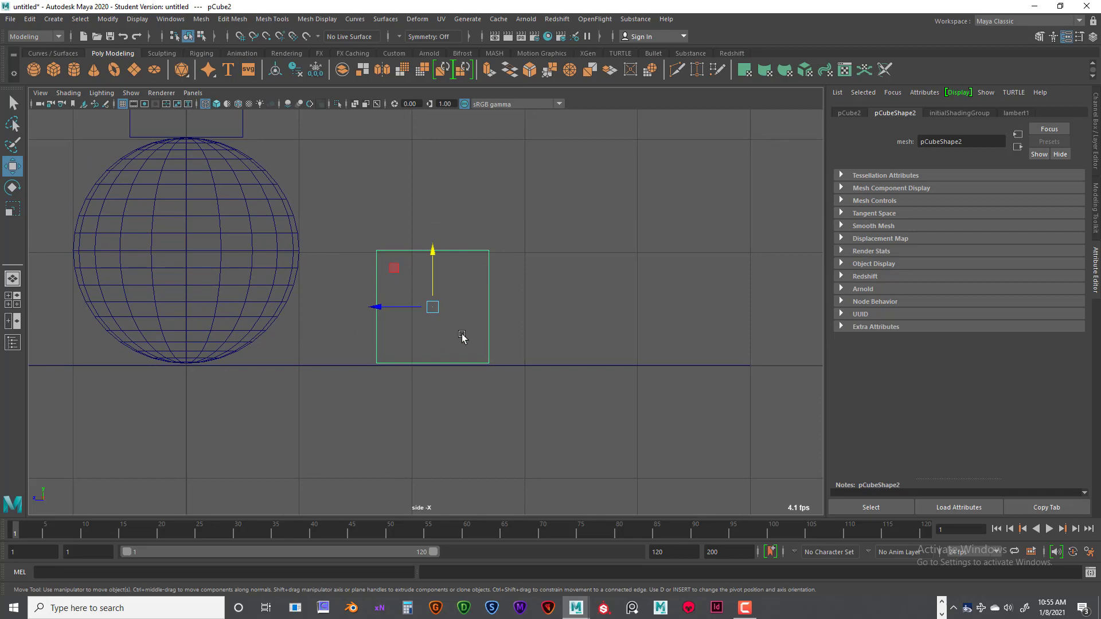
Bring the duplicated cube close in the maximized perspective view and switch it to face selection mode.
key("space")
key("space")
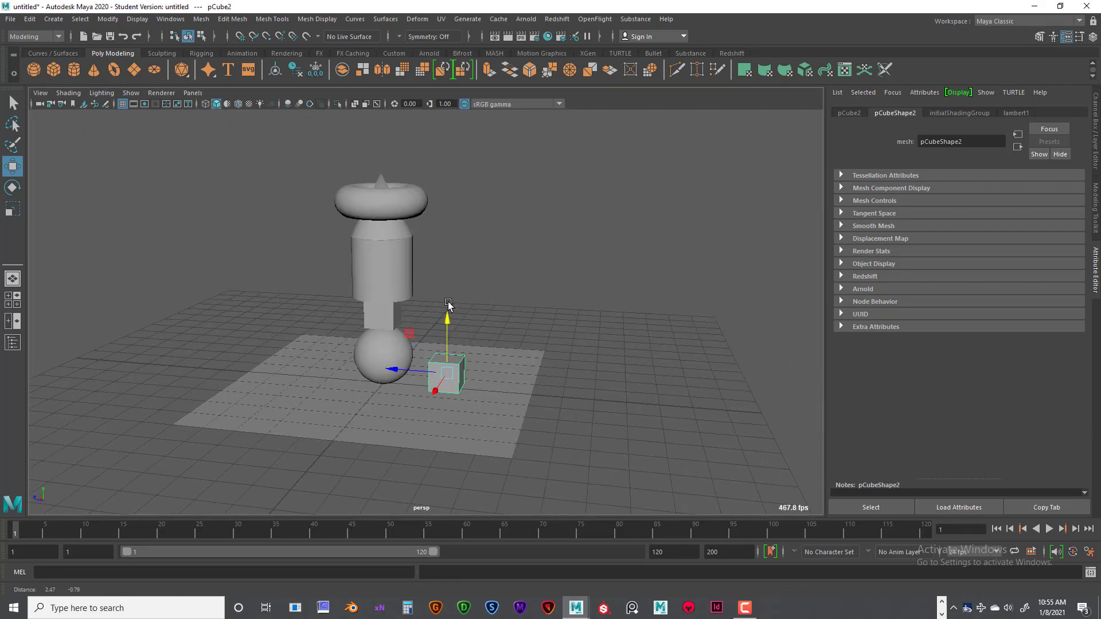
scroll(448, 304, "up", 5)
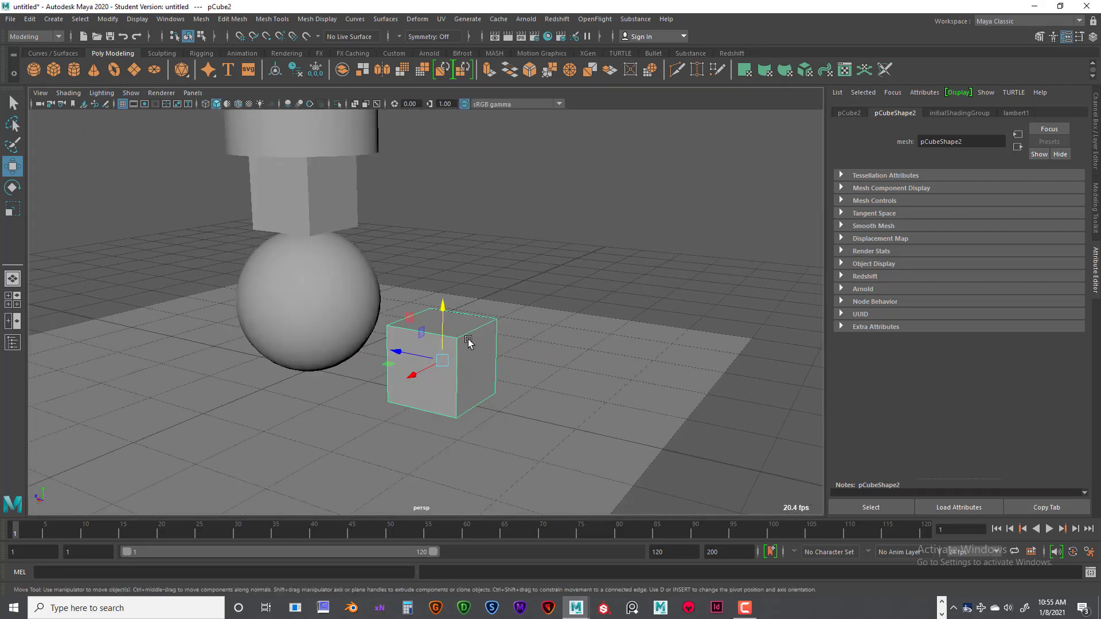
mouse_move(482, 360)
left_mouse_down("alt")
mouse_move(456, 344)
mouse_move(493, 344)
left_mouse_up("alt")
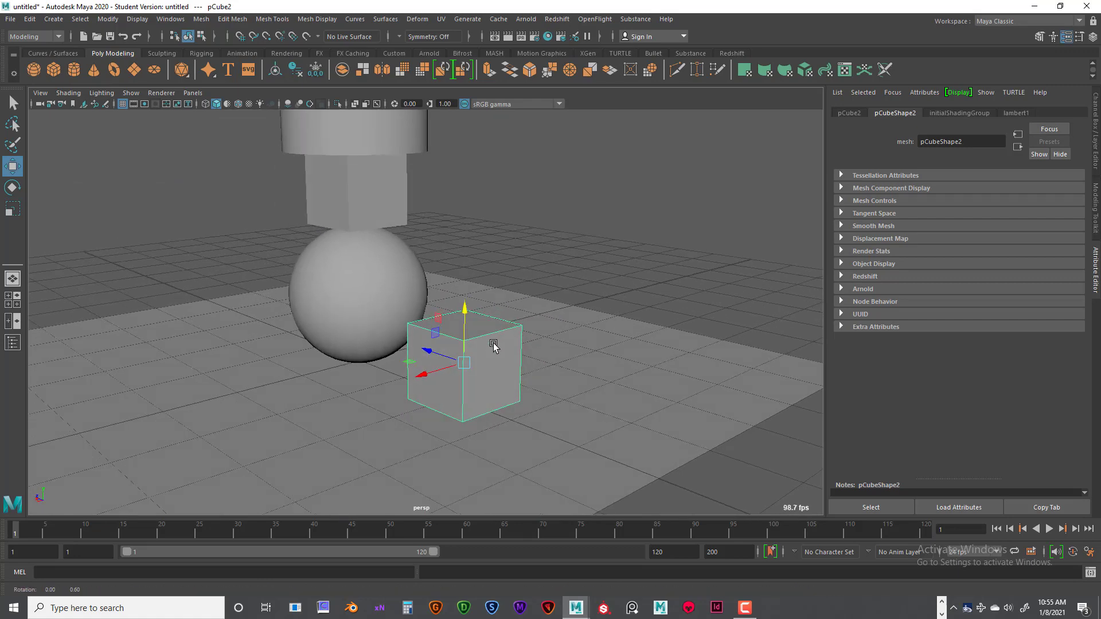
scroll(489, 344, "up", 3)
middle_click_drag(498, 362, 532, 289, "alt")
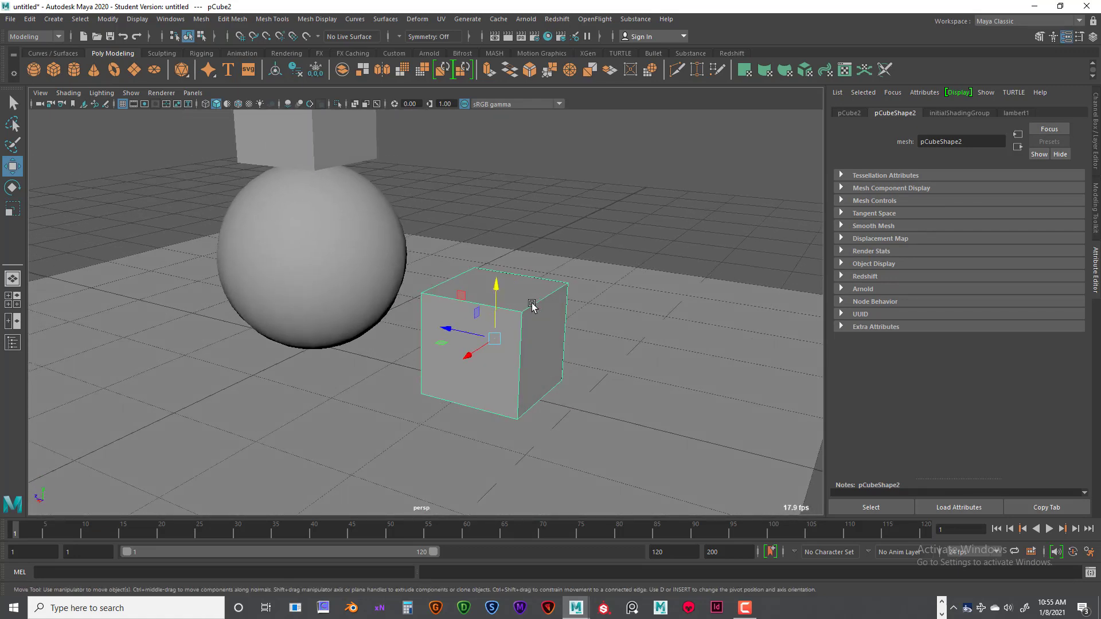
right_click(532, 305)
left_click(532, 322)
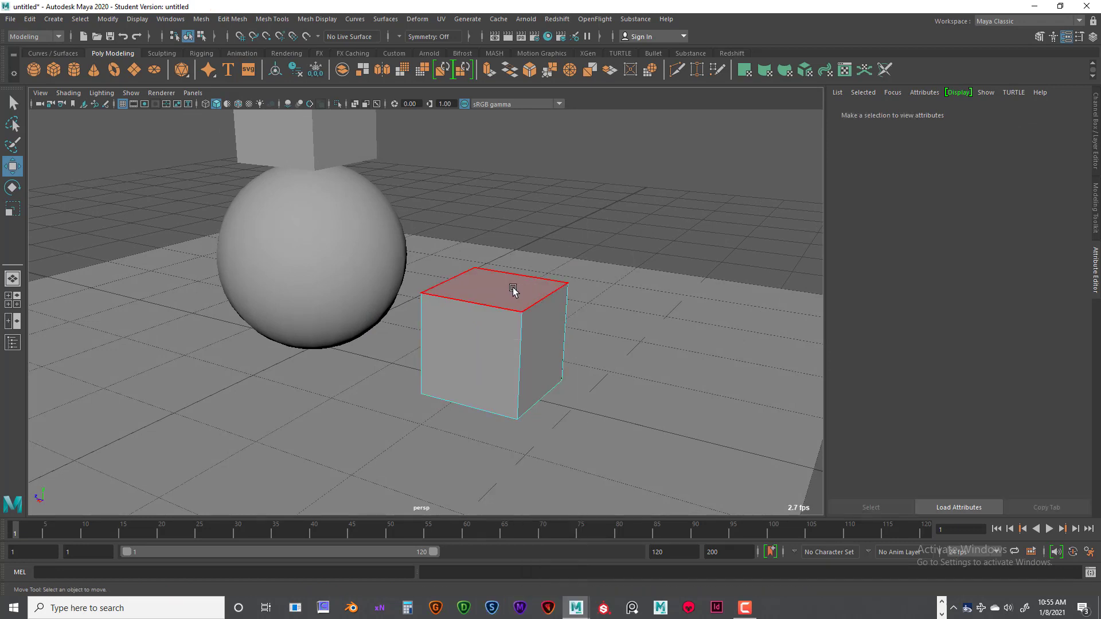
Switch the duplicated cube to vertex mode and raise its nearest top corner vertex to about 1.28 units along Y.
right_click(513, 291)
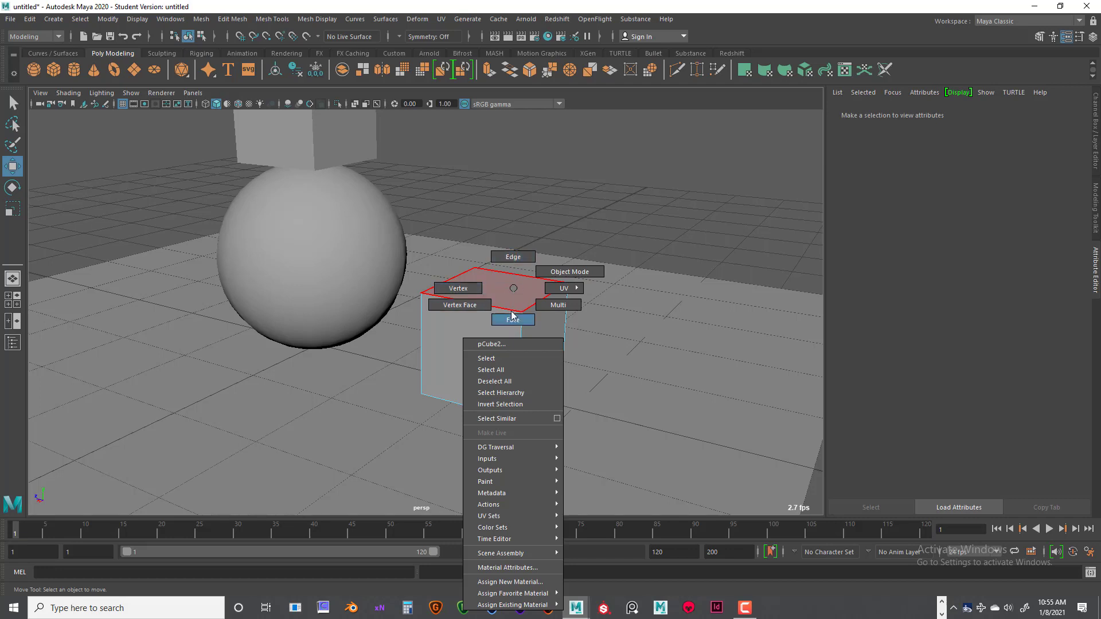
right_click_drag(513, 258, 470, 288)
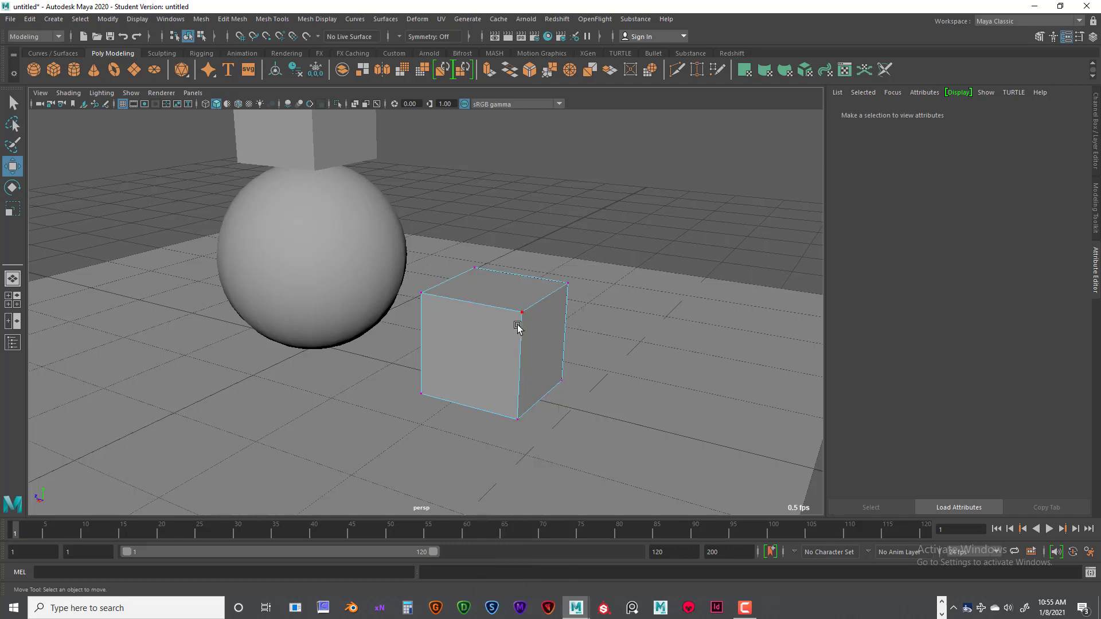
left_click(524, 315)
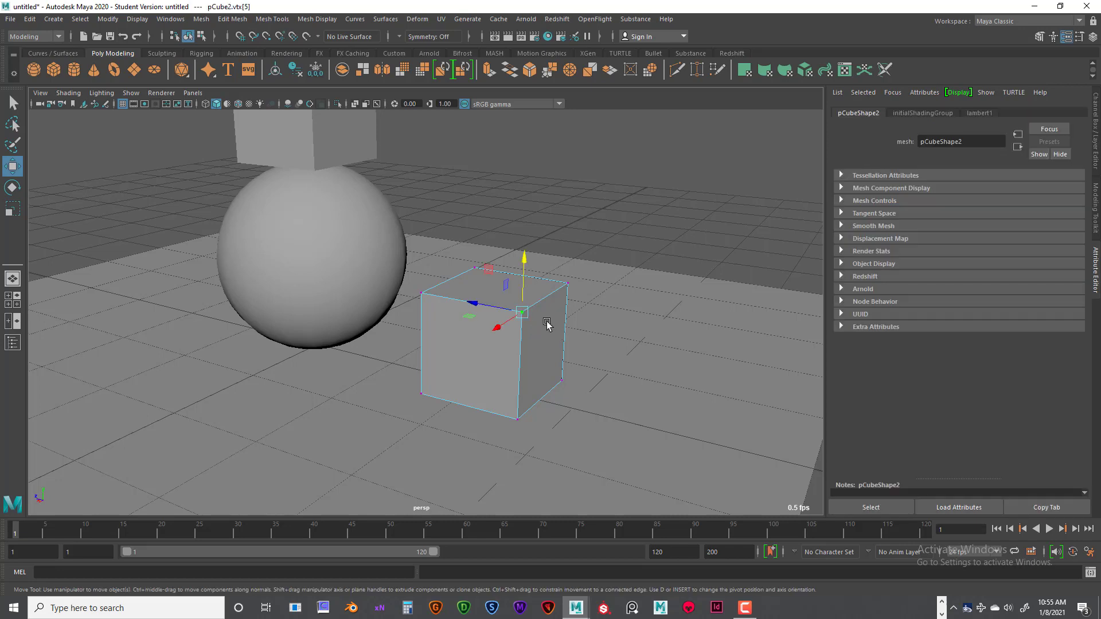
left_click_drag(523, 261, 522, 234)
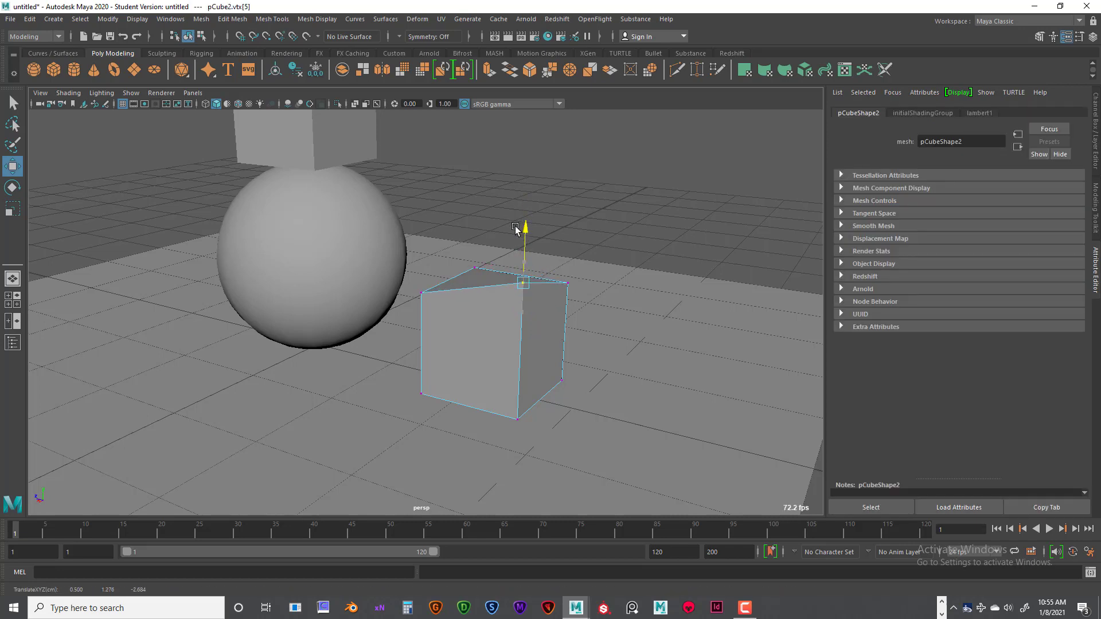
mouse_move(487, 315)
left_mouse_down("alt")
mouse_move(543, 331)
mouse_move(494, 322)
left_mouse_up("alt")
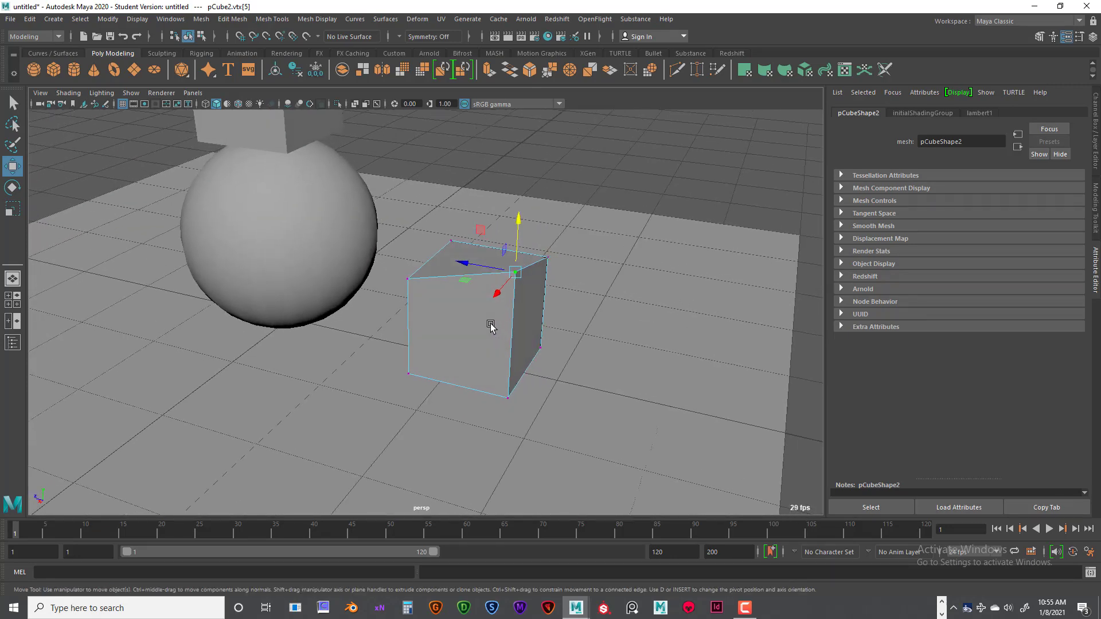
Undo the last vertex raise and box-select both top vertices on the duplicated cube's side away from the sphere.
key("ctrl+z")
left_click_drag(568, 319, 578, 283, "alt")
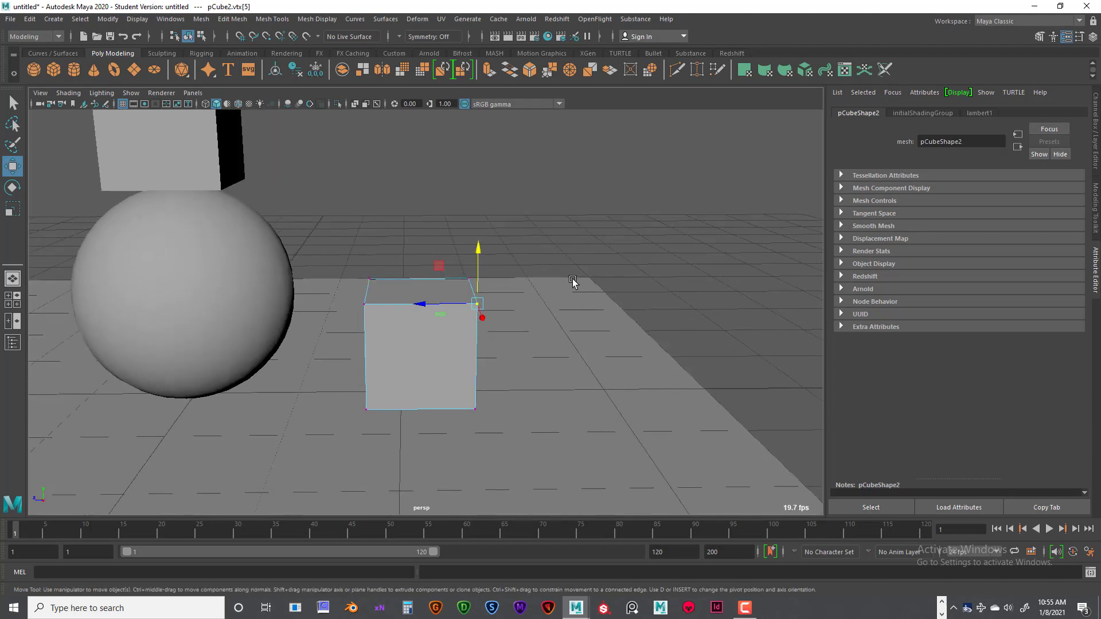
left_click(495, 272)
left_click_drag(452, 255, 504, 339)
left_click_drag(585, 356, 574, 338, "alt")
left_click(525, 327)
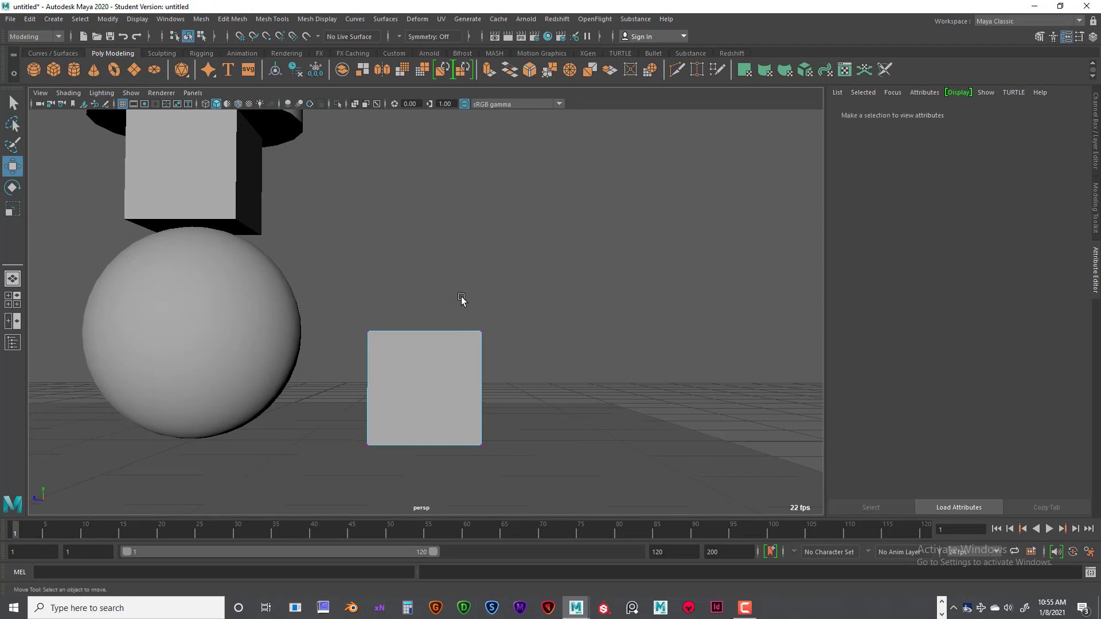
left_click_drag(462, 299, 579, 353)
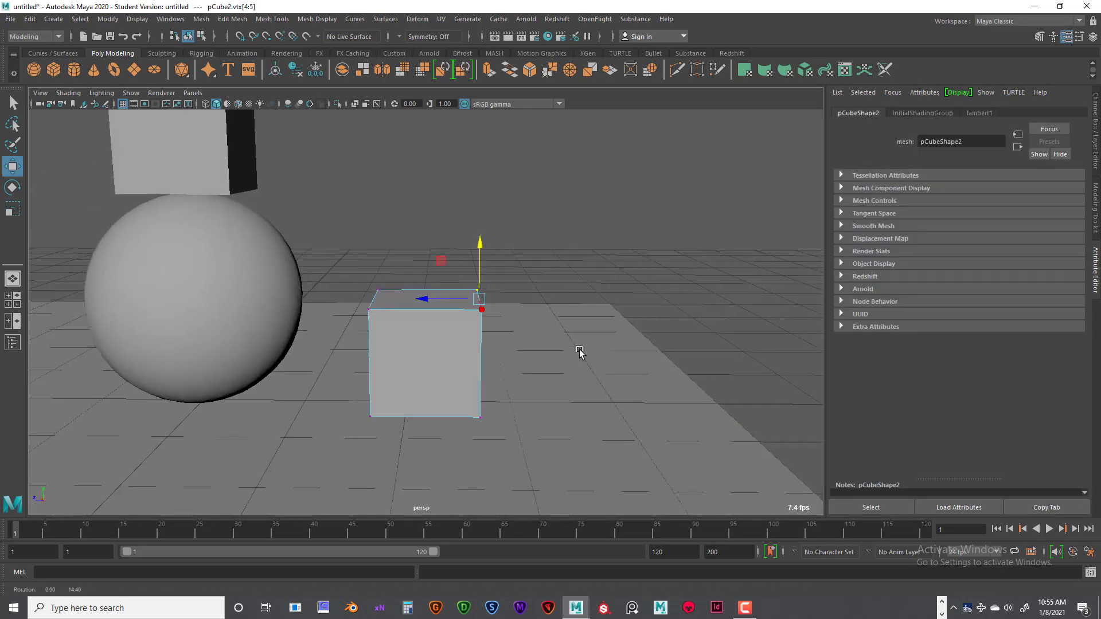
Raise the two top vertices on the cube's outer side to about 1.54 units along Y in the maximized side view.
key("space")
key("space")
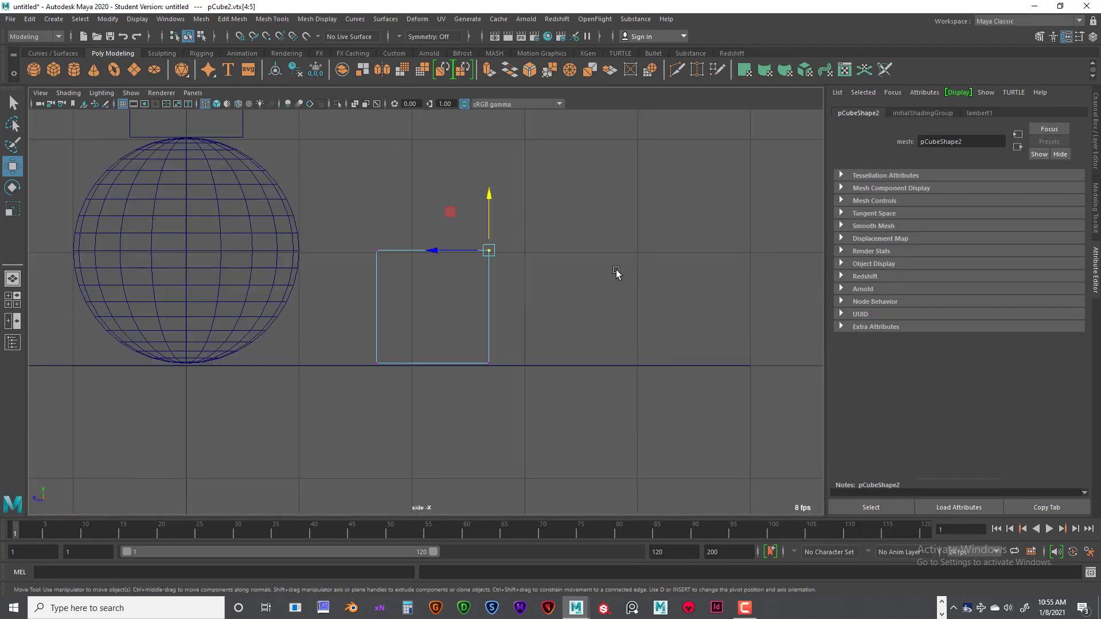
left_click(617, 273)
left_click_drag(496, 265, 512, 281)
left_click_drag(489, 195, 487, 132)
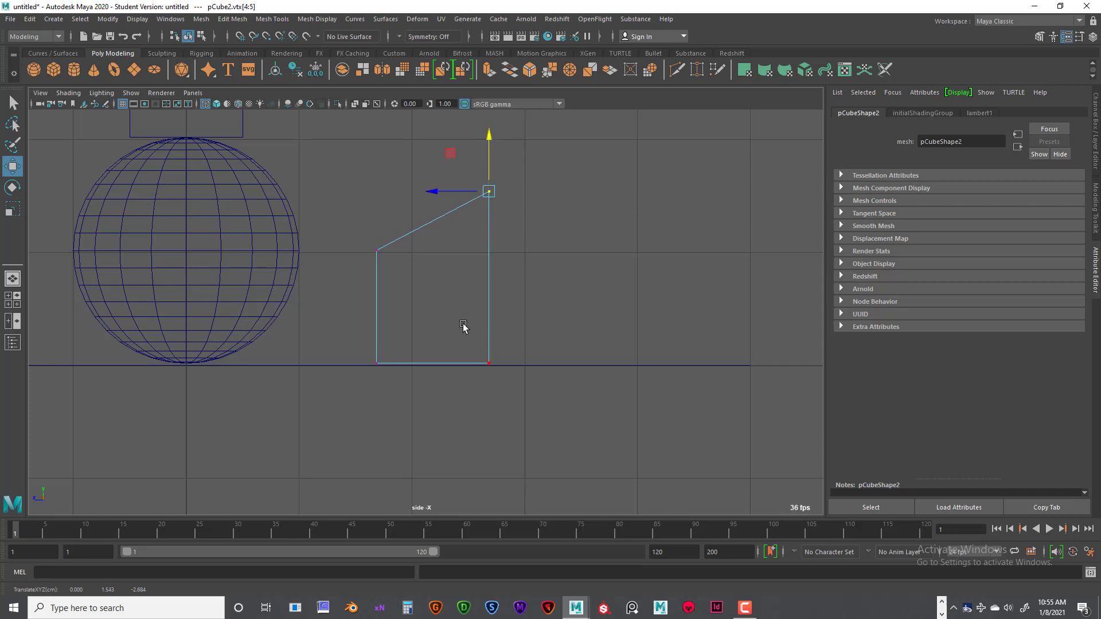
Raise the two bottom vertices on the cube's outer side to about 0.54 units along Y and return to the perspective view.
left_click_drag(463, 327, 514, 388)
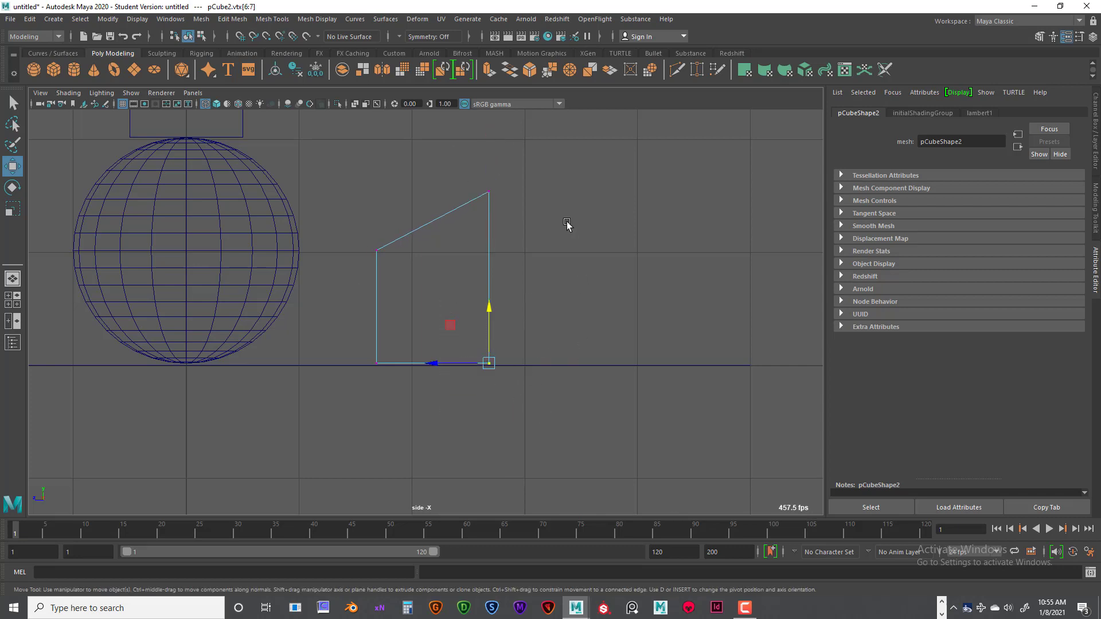
key("space")
key("space")
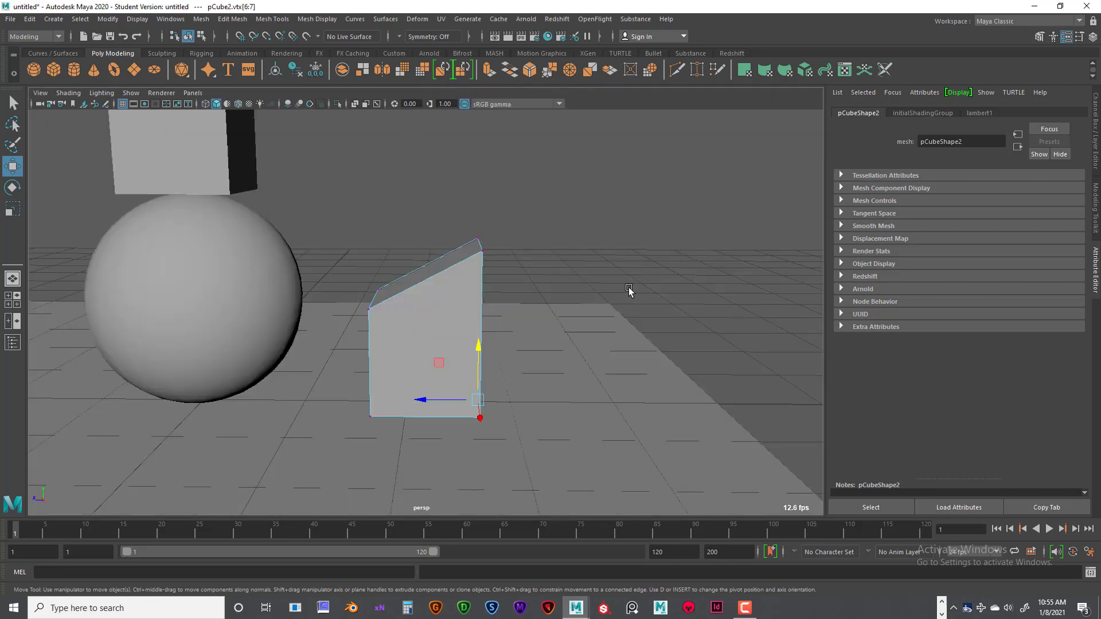
mouse_move(544, 334)
left_mouse_down("alt")
mouse_move(479, 332)
mouse_move(540, 350)
left_mouse_up("alt")
key("space")
key("space")
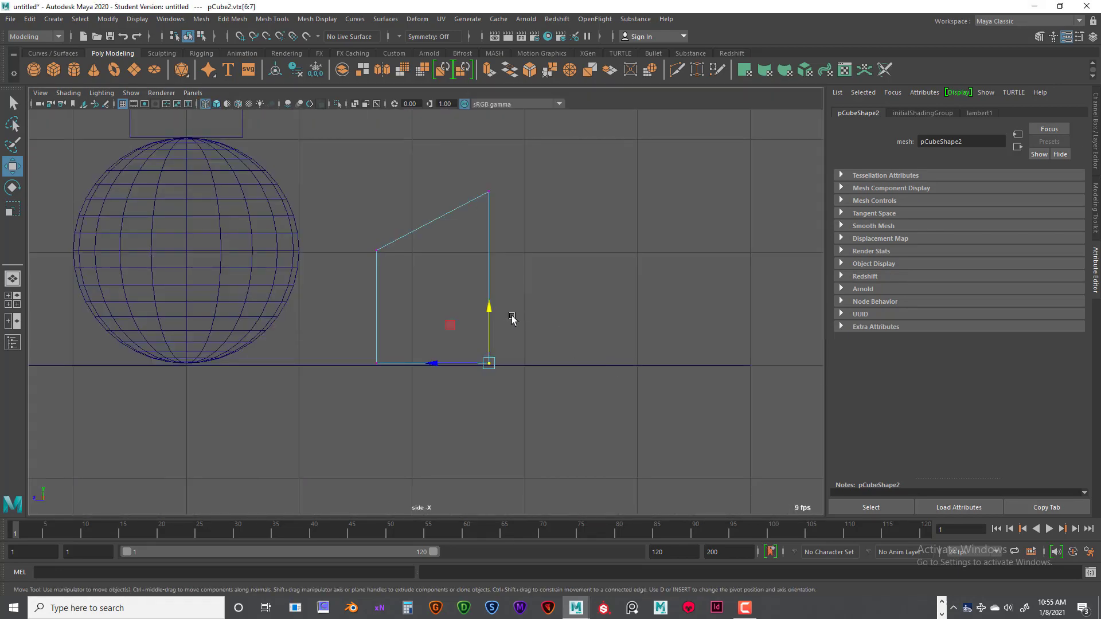
left_click_drag(489, 307, 485, 254)
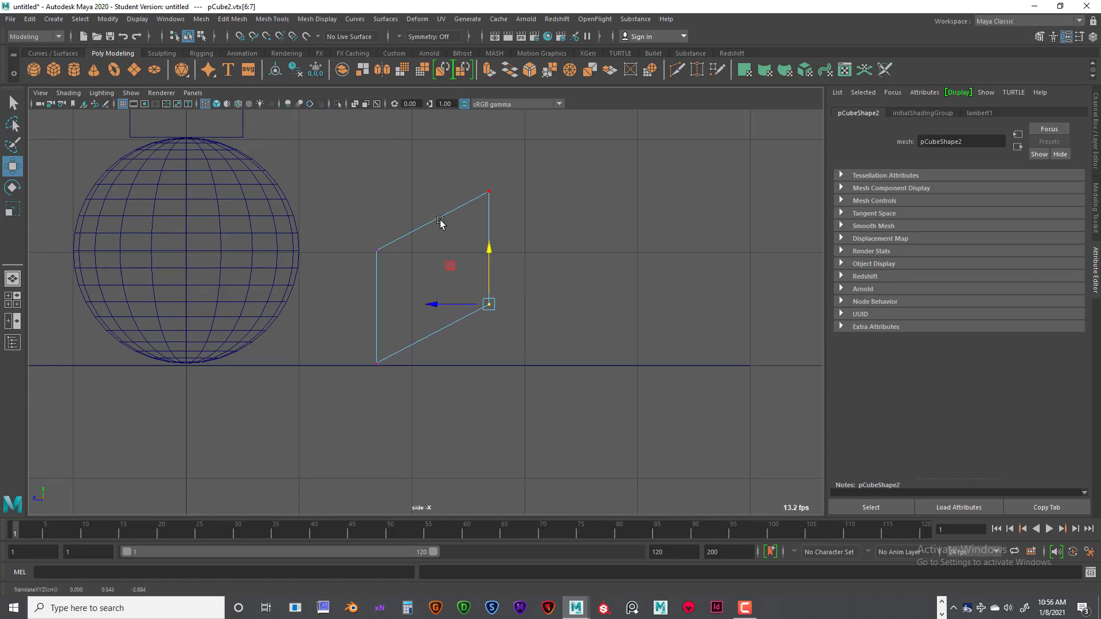
left_click(550, 229)
key("space")
key("space")
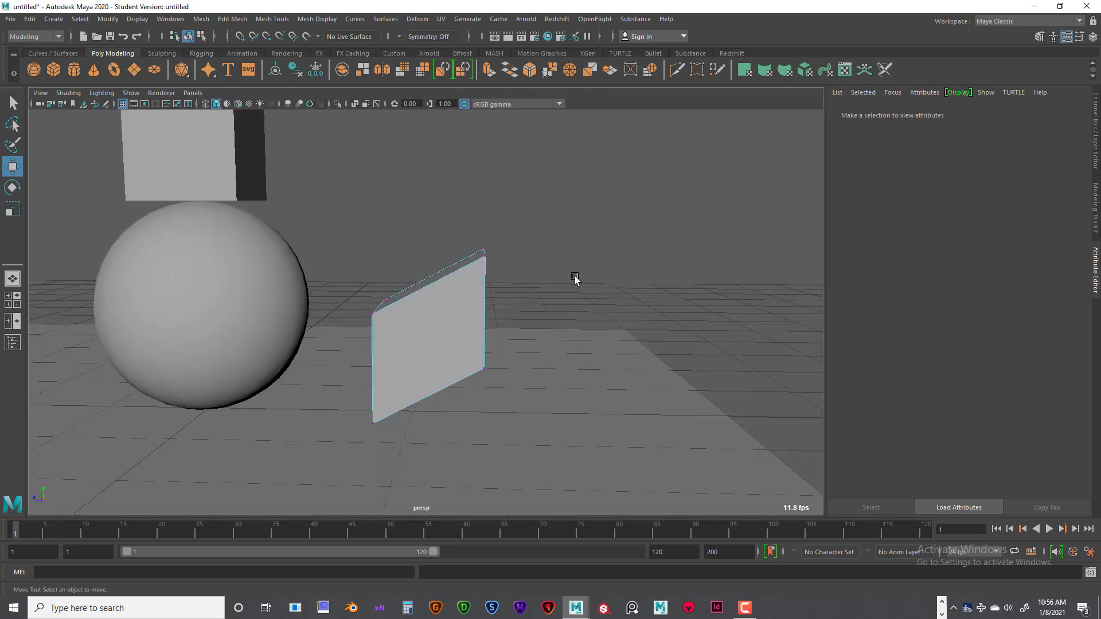
Switch the sphere to vertex mode and select a single vertex on its upper half.
left_click_drag(575, 278, 376, 288, "alt")
left_click(376, 288)
key("f")
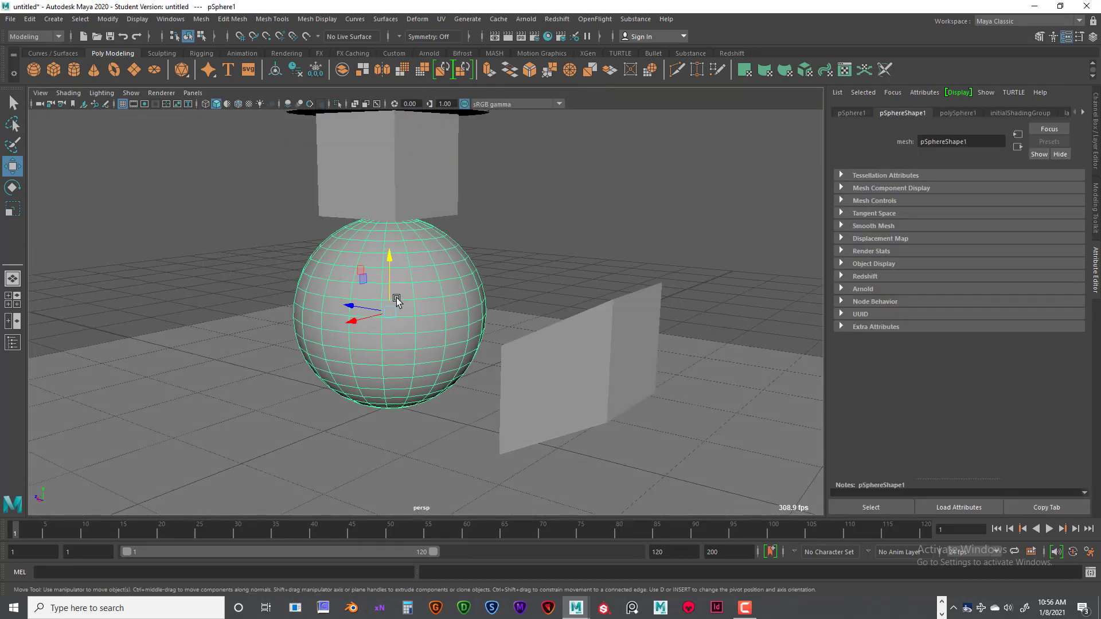
right_click_drag(417, 259, 370, 256)
left_click(405, 256)
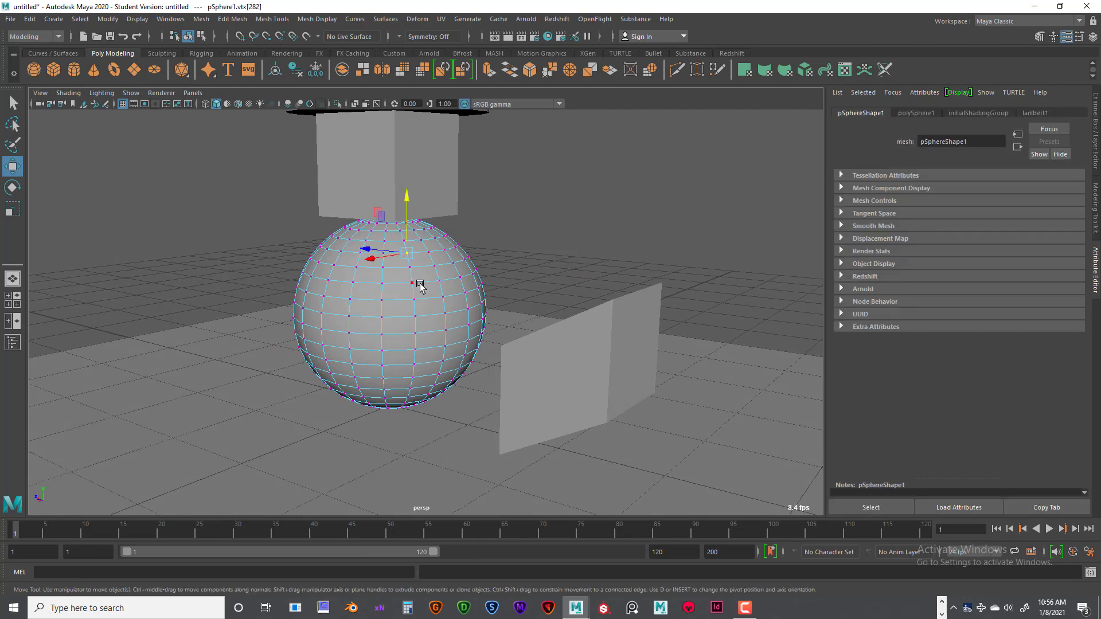
Try to pull one of the sphere's upper side vertices outward along Z, undoing the move.
left_click_drag(418, 283, 271, 299, "alt")
left_click(457, 290)
key("ctrl+z")
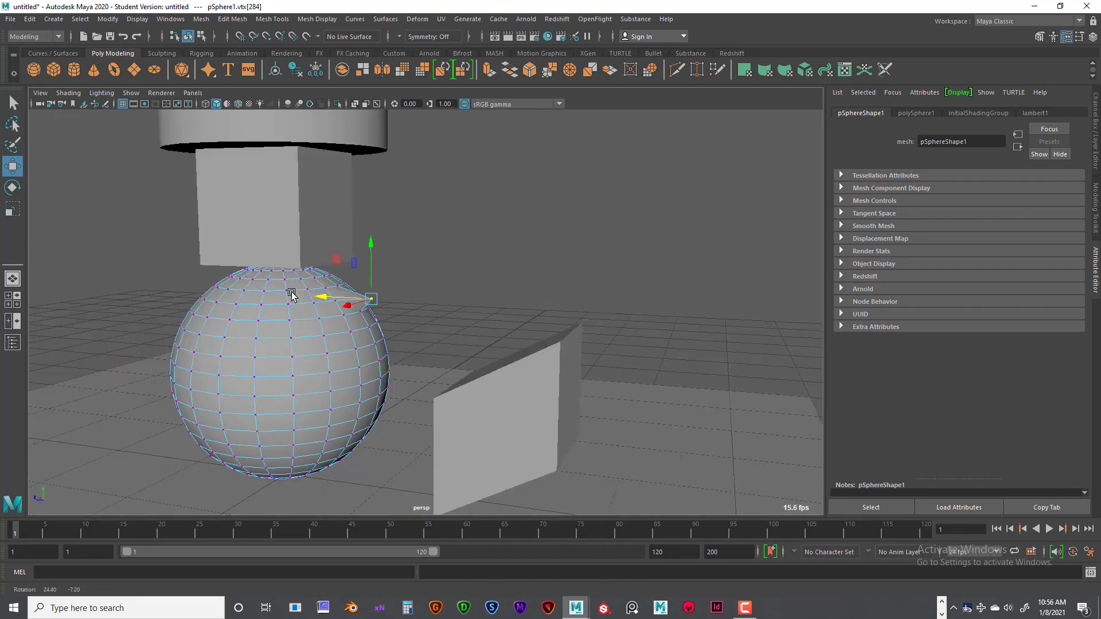
key("ctrl+z")
key("ctrl+z")
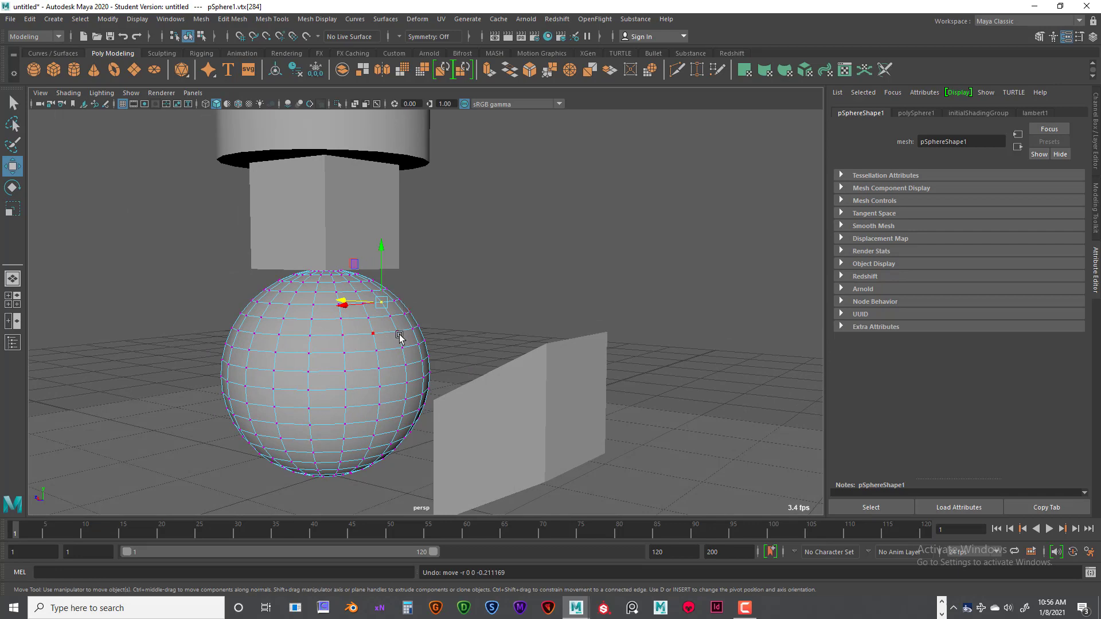
mouse_move(403, 327)
left_mouse_down("alt")
mouse_move(440, 302)
mouse_move(399, 310)
mouse_move(376, 298)
mouse_move(400, 317)
left_mouse_up("alt")
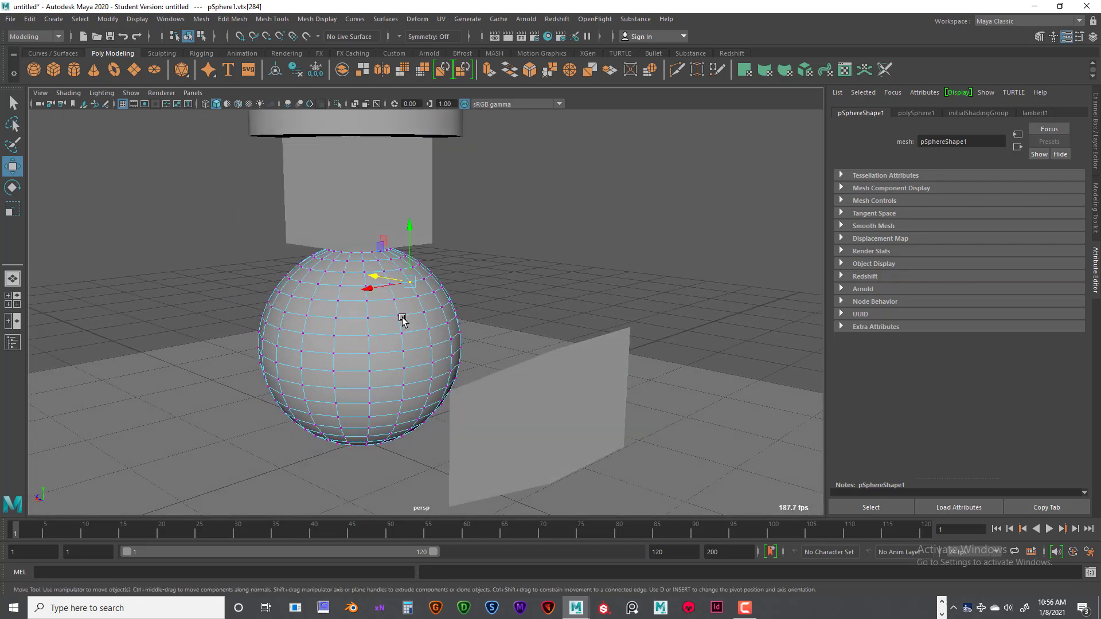
Switch the sphere to edge mode and select a vertical run of edges down the side facing the sheared cube.
right_click_drag(405, 292, 405, 320)
left_click(404, 260)
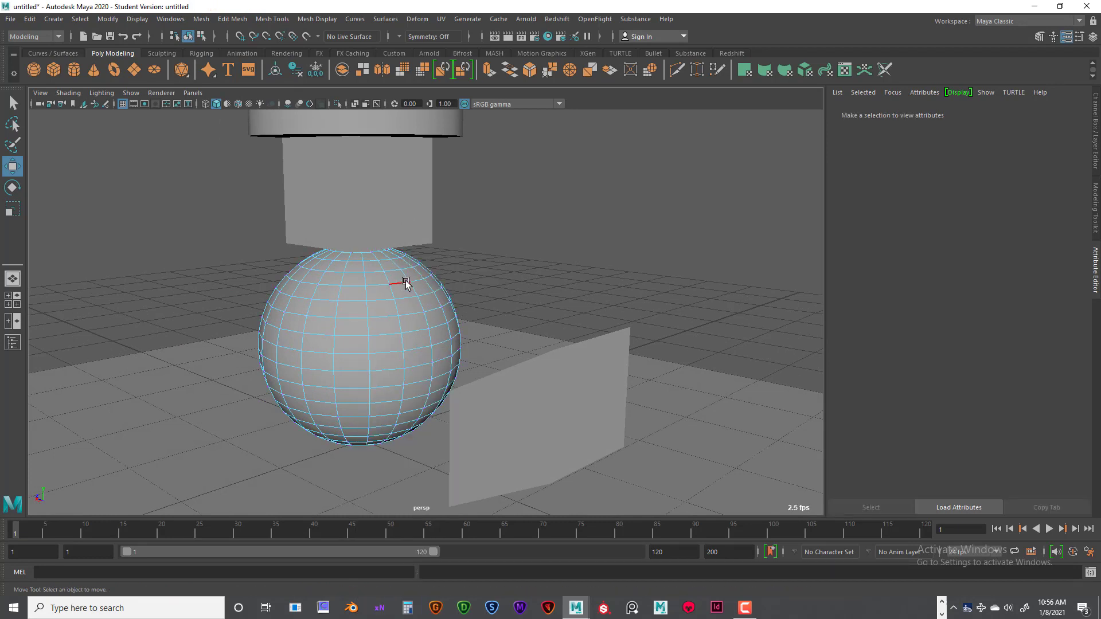
left_click(404, 277)
left_click(395, 262)
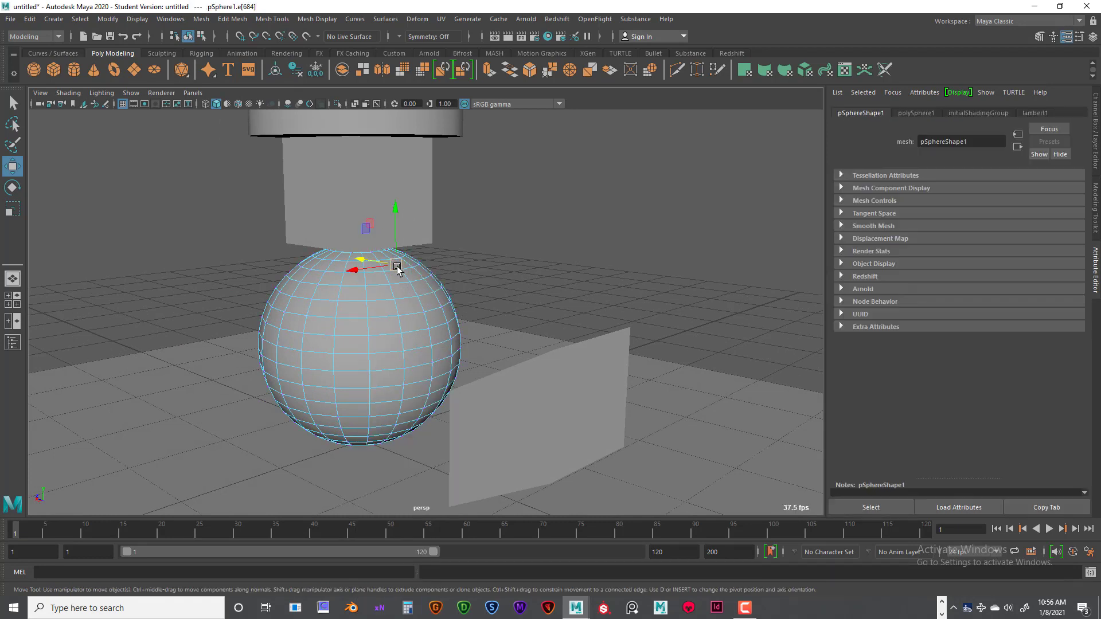
key("q")
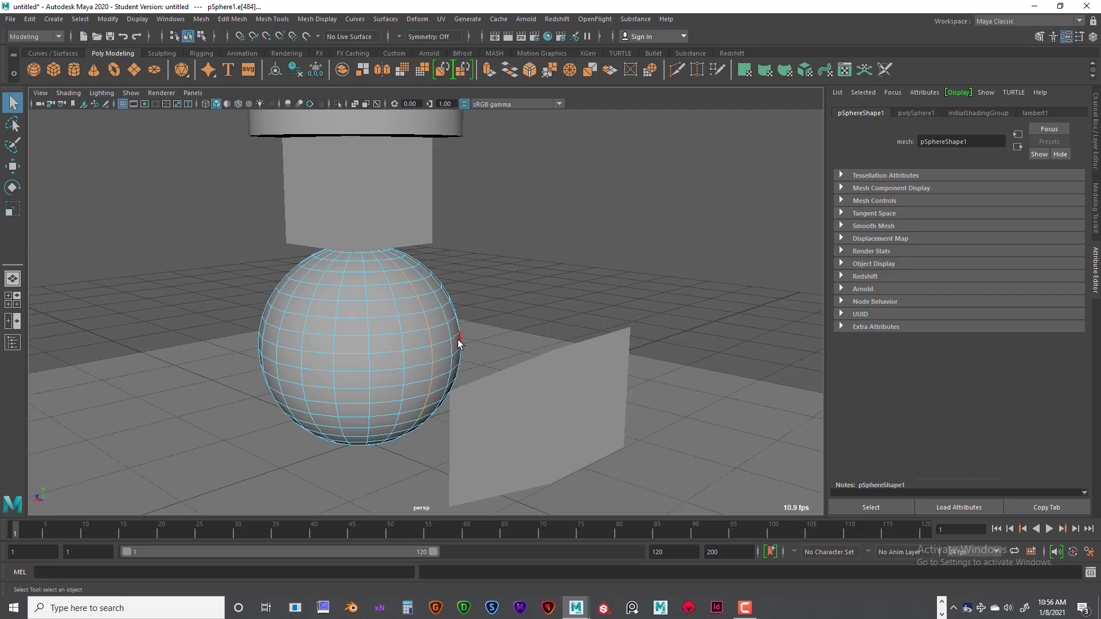
left_click_drag(458, 343, 449, 296, "alt")
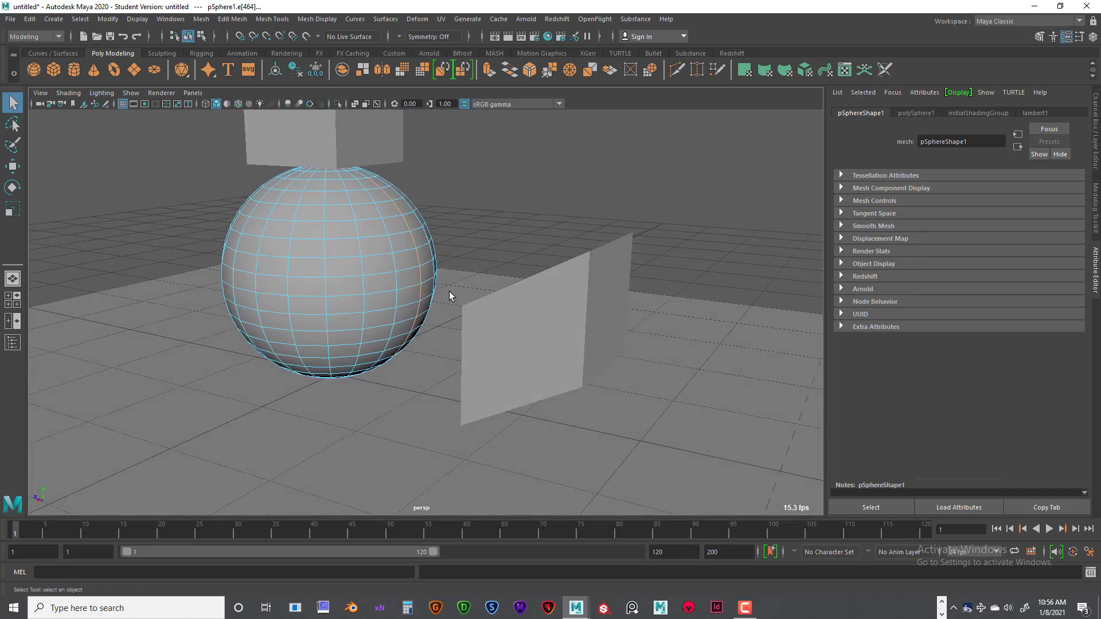
Move the selected sphere edges outward to about -1.12 units along Z and return the sphere to object mode.
key("w")
left_click_drag(353, 263, 385, 270)
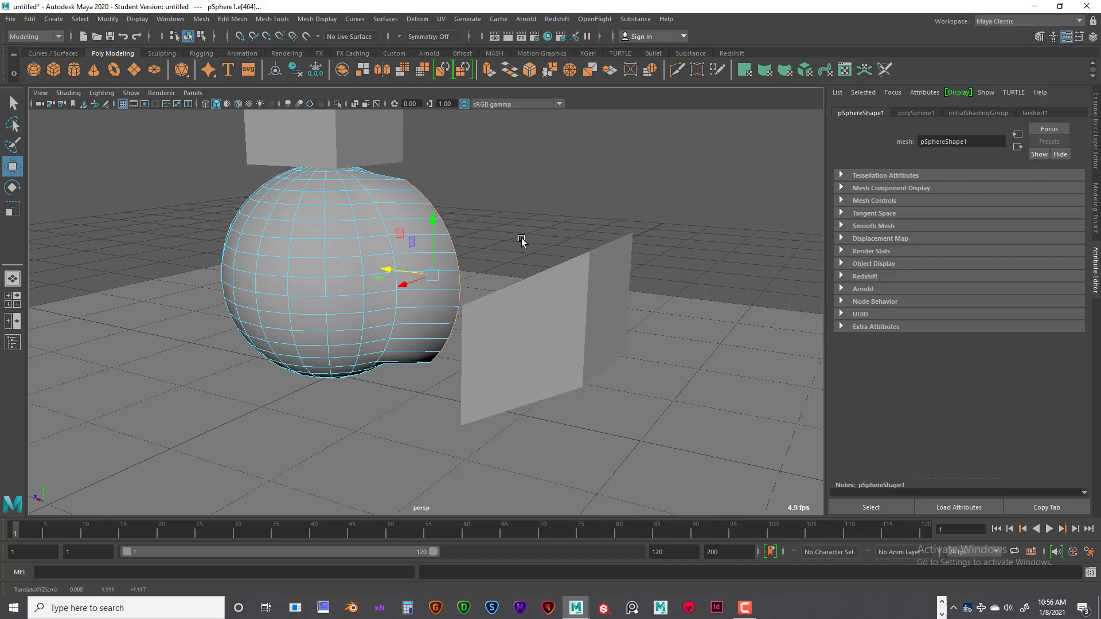
left_click_drag(521, 240, 425, 274, "alt")
key("F8")
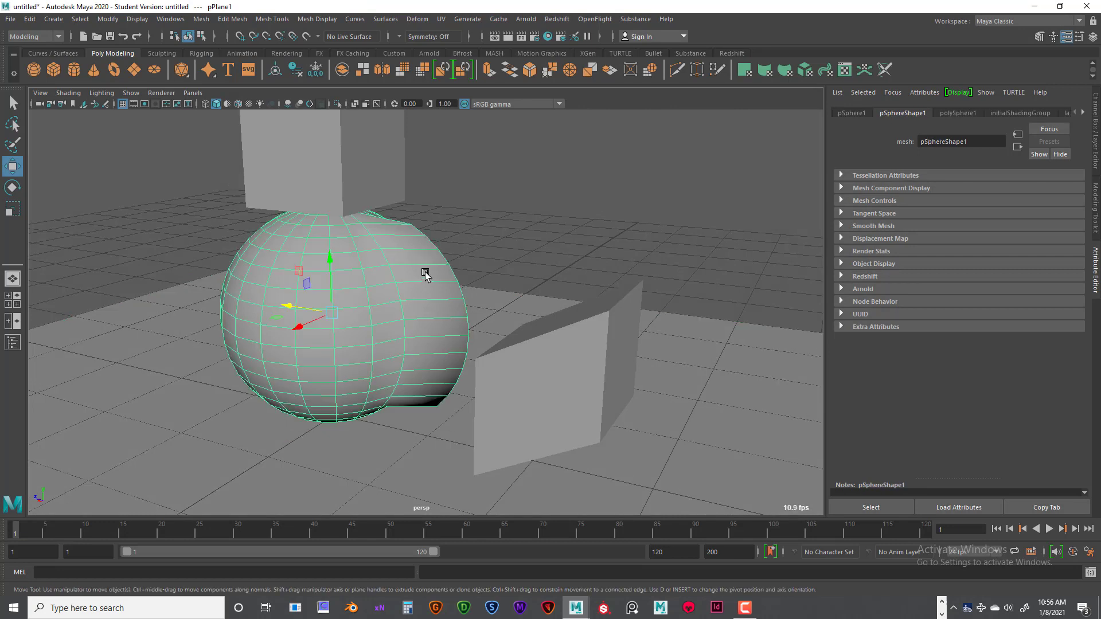
Display the Channel Box and step through the undo history until the sphere's edge move is undone.
mouse_move(426, 274)
right_mouse_down()
mouse_move(413, 341)
mouse_move(428, 271)
right_mouse_up()
key("ctrl+a")
key("ctrl+z")
key("ctrl+z")
key("ctrl+z")
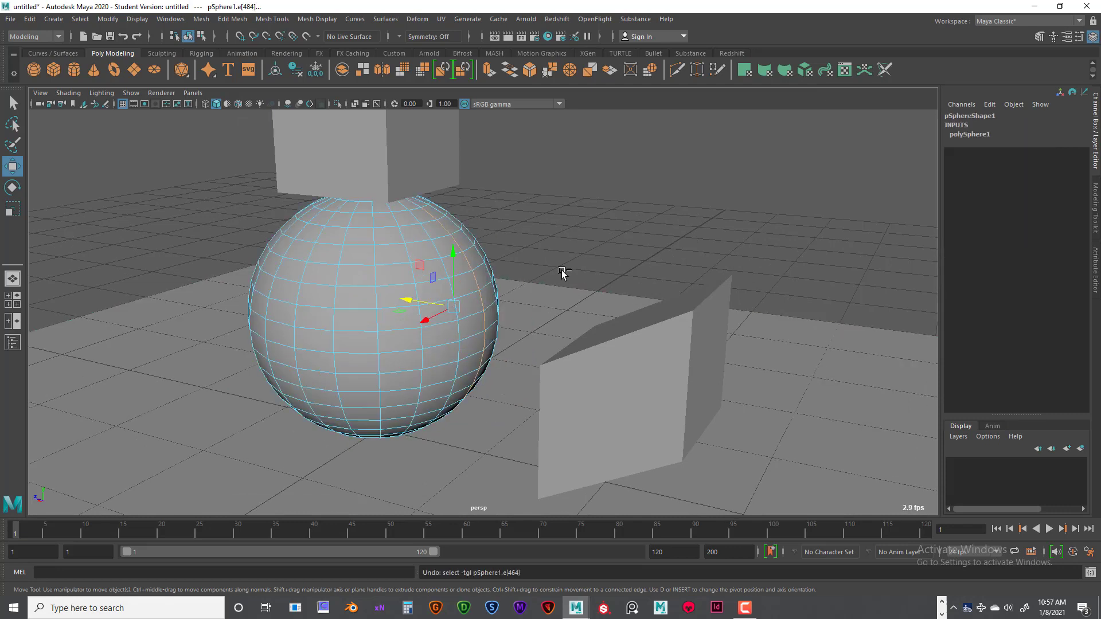
key("ctrl+z")
key("shift+z")
key("shift+z")
key("shift+z")
key("shift+z")
key("shift+z")
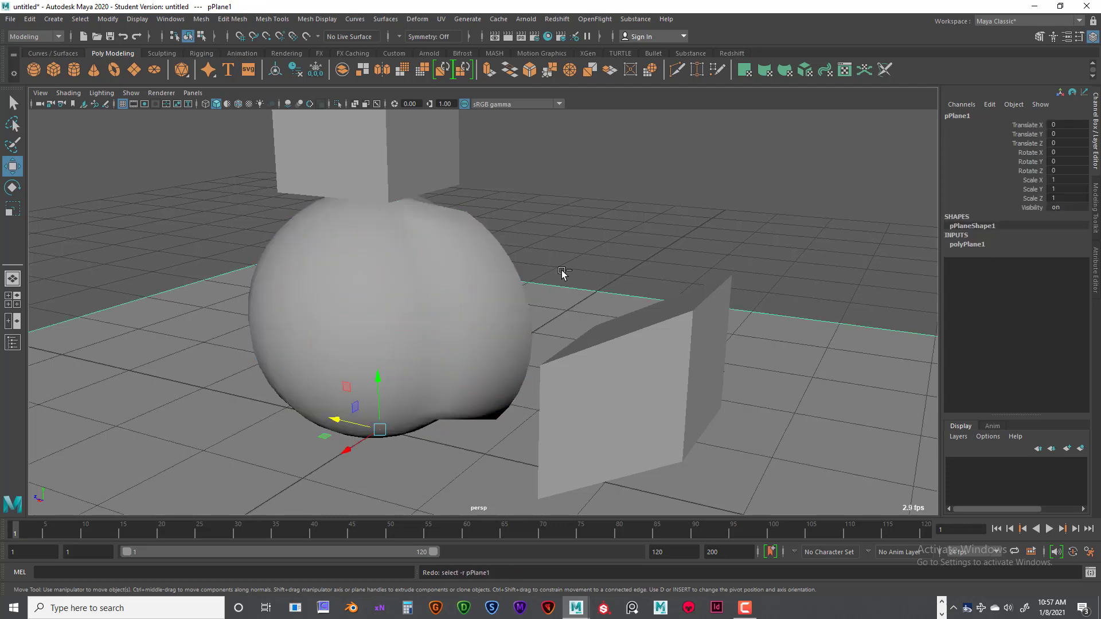
key("ctrl+z")
key("ctrl+z")
key("ctrl+z")
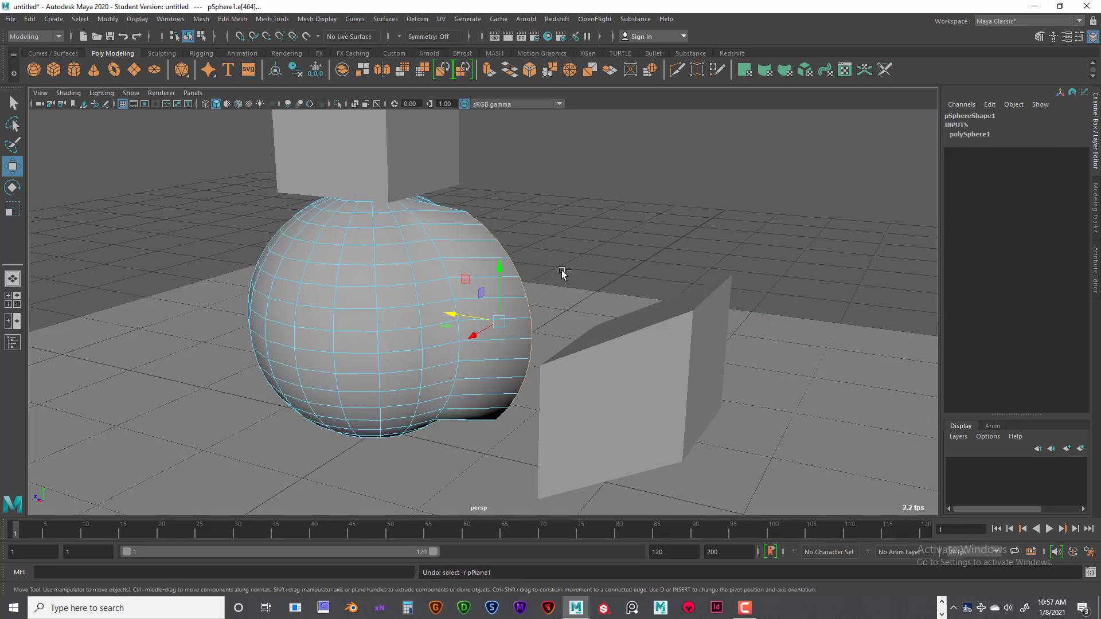
key("shift+z")
key("shift+z")
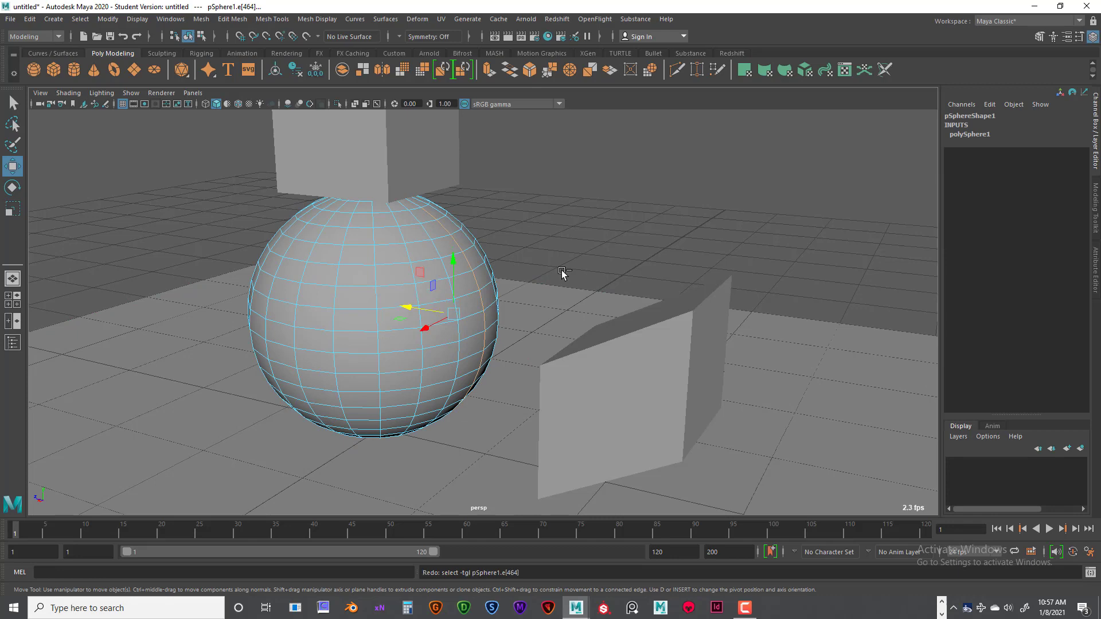
key("ctrl+z")
Return the sphere to object mode, then switch to face mode and select a face on its upper side.
left_click_drag(607, 262, 484, 239, "alt")
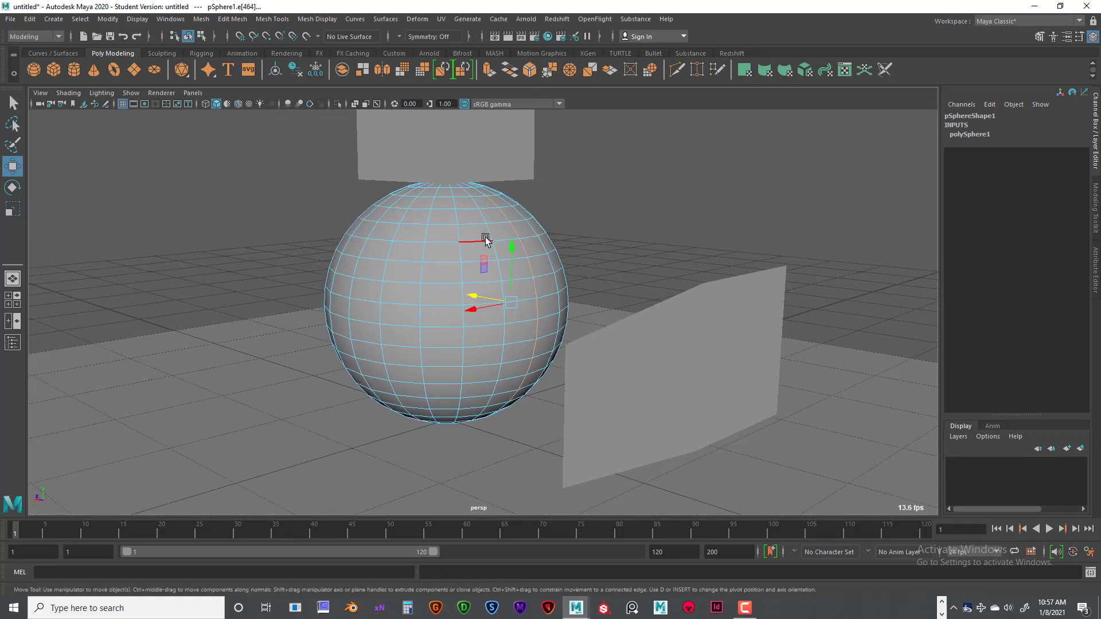
right_click_drag(484, 238, 475, 296)
left_click_drag(475, 296, 465, 348, "alt")
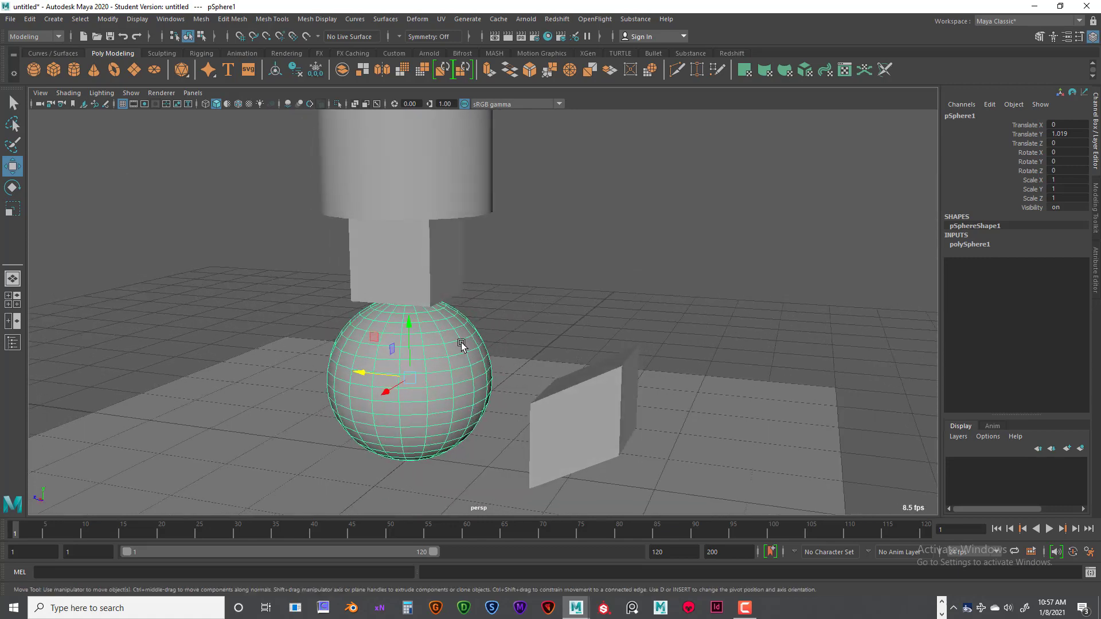
mouse_move(462, 344)
right_mouse_down()
mouse_move(453, 293)
mouse_move(466, 263)
mouse_move(462, 323)
right_mouse_up()
left_click(458, 364)
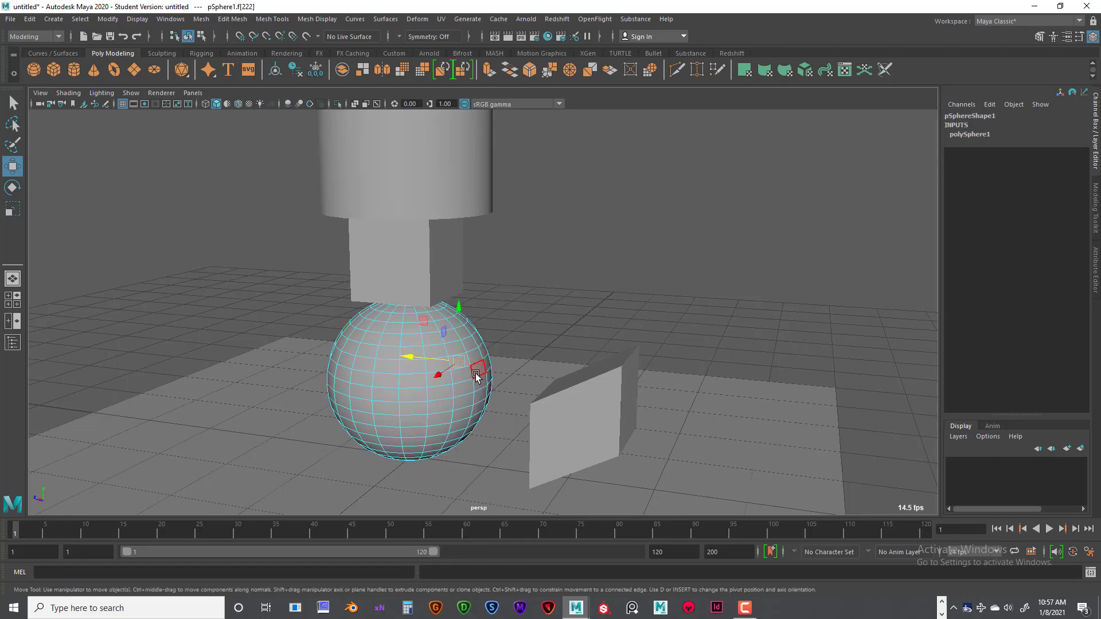
Try to pull the selected sphere face outward along Z, undoing the move.
left_click_drag(483, 373, 548, 386, "alt")
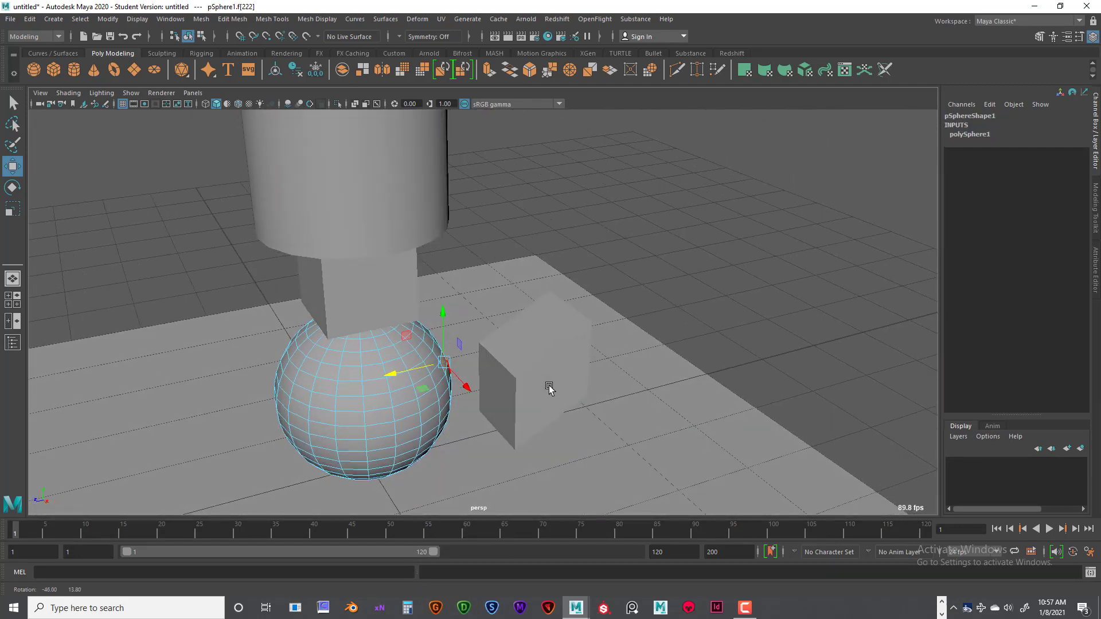
left_click_drag(400, 372, 522, 317)
key("ctrl+z")
Select several faces on the sphere's upper side in turn and examine how the move axes sit relative to each face.
scroll(444, 351, "up", 3)
left_click(480, 321)
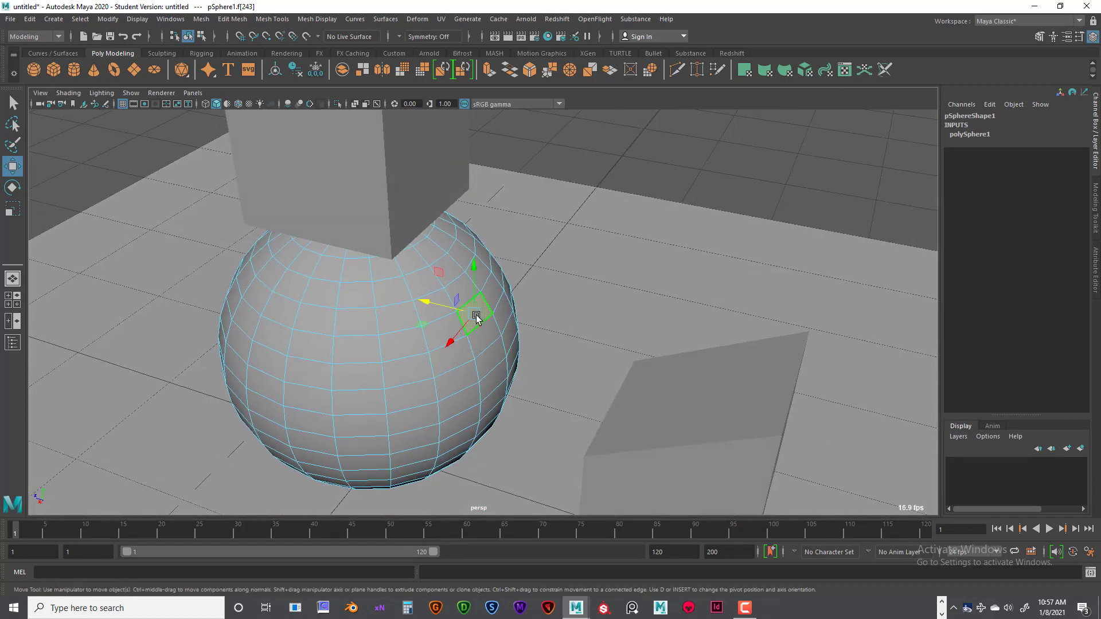
left_click_drag(492, 356, 558, 336, "alt")
scroll(558, 336, "up", 3)
left_click(388, 372)
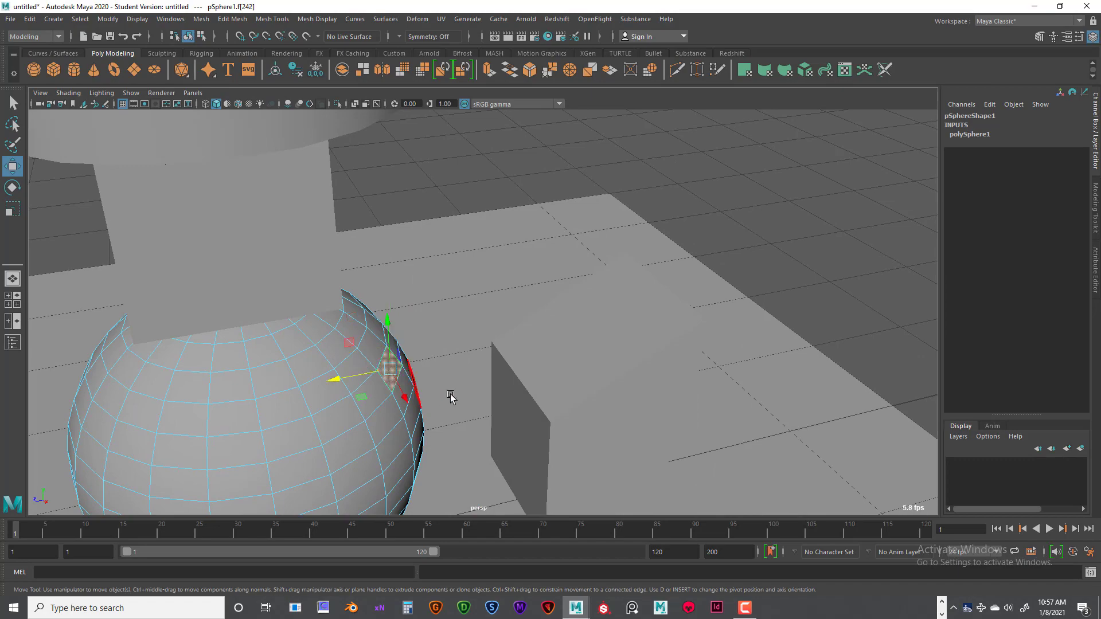
left_click_drag(449, 395, 428, 367, "alt")
left_click(349, 374)
left_click_drag(349, 373, 537, 295, "alt")
left_click(399, 382)
left_click(551, 289)
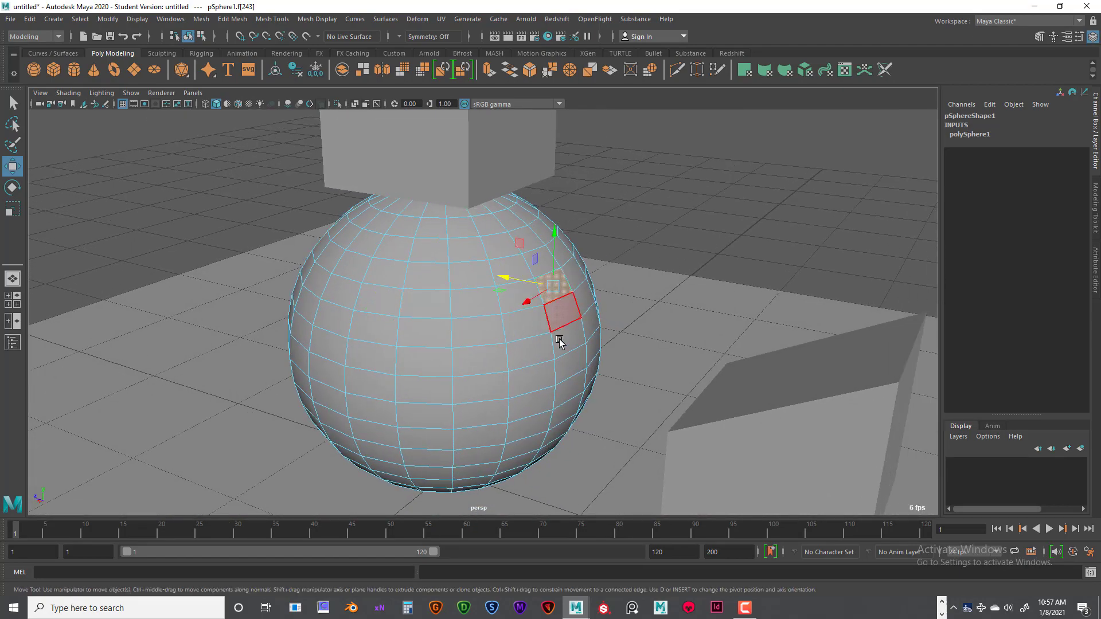
Select a different face on the sphere's upper side.
left_click_drag(560, 344, 412, 301, "alt")
left_click(405, 315)
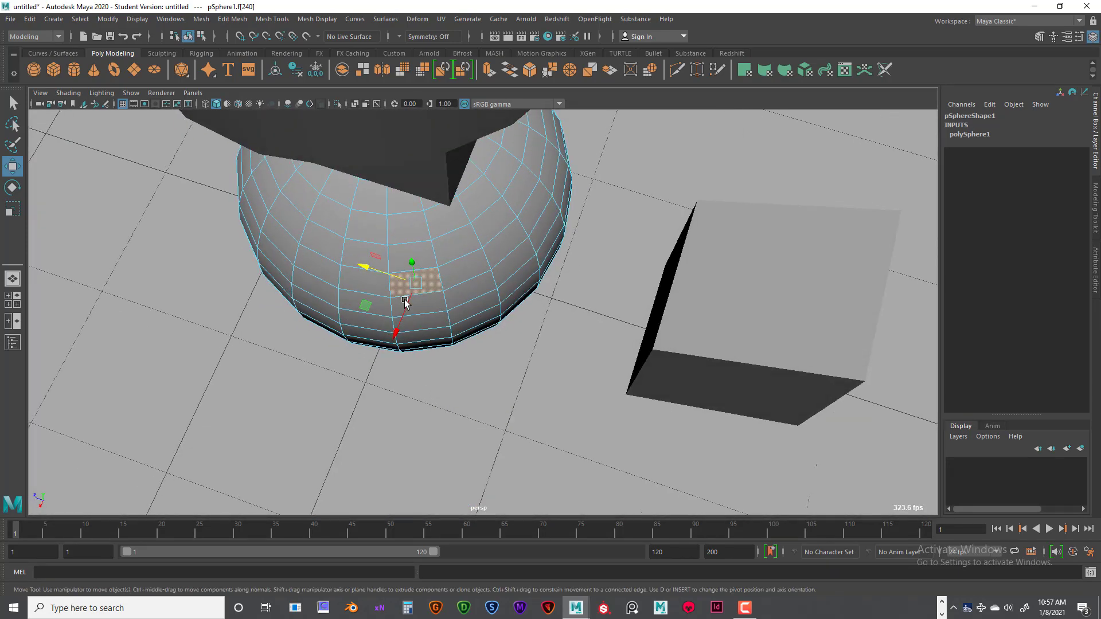
left_click_drag(484, 325, 472, 290, "alt")
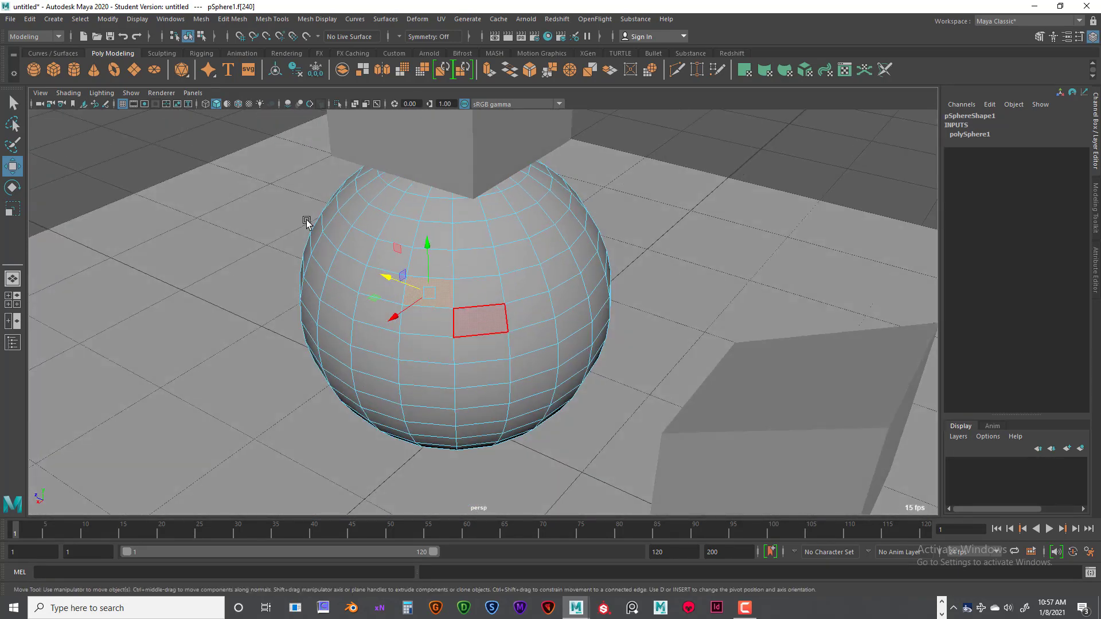
Open the Move tool's settings, try the Object and World axis orientations, and set the axis orientation to Component.
double_click(13, 167)
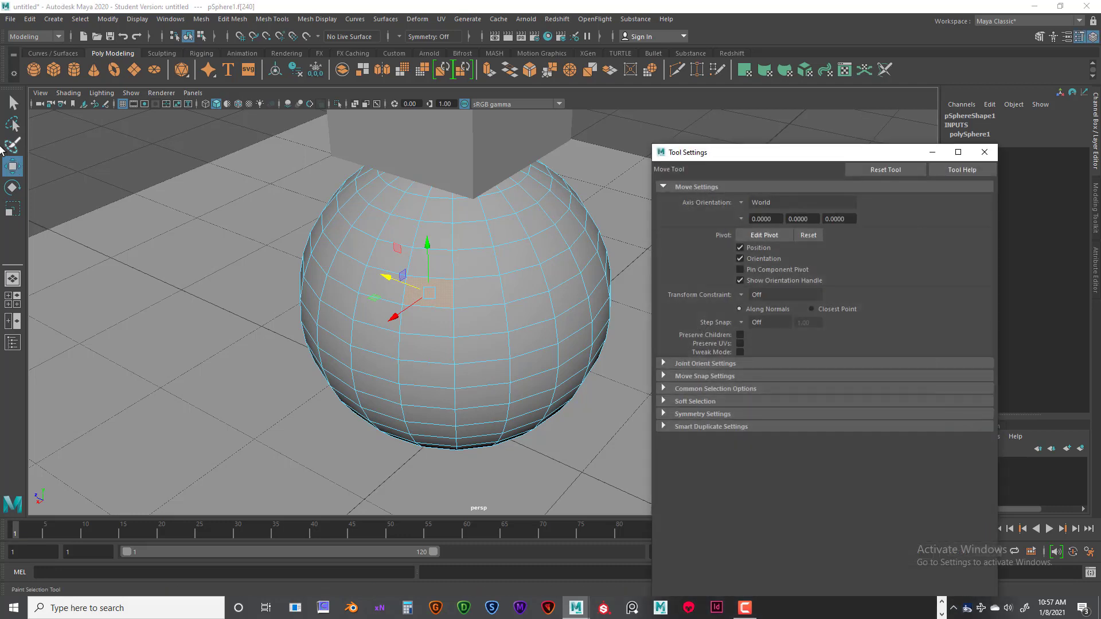
left_click_drag(764, 154, 759, 89)
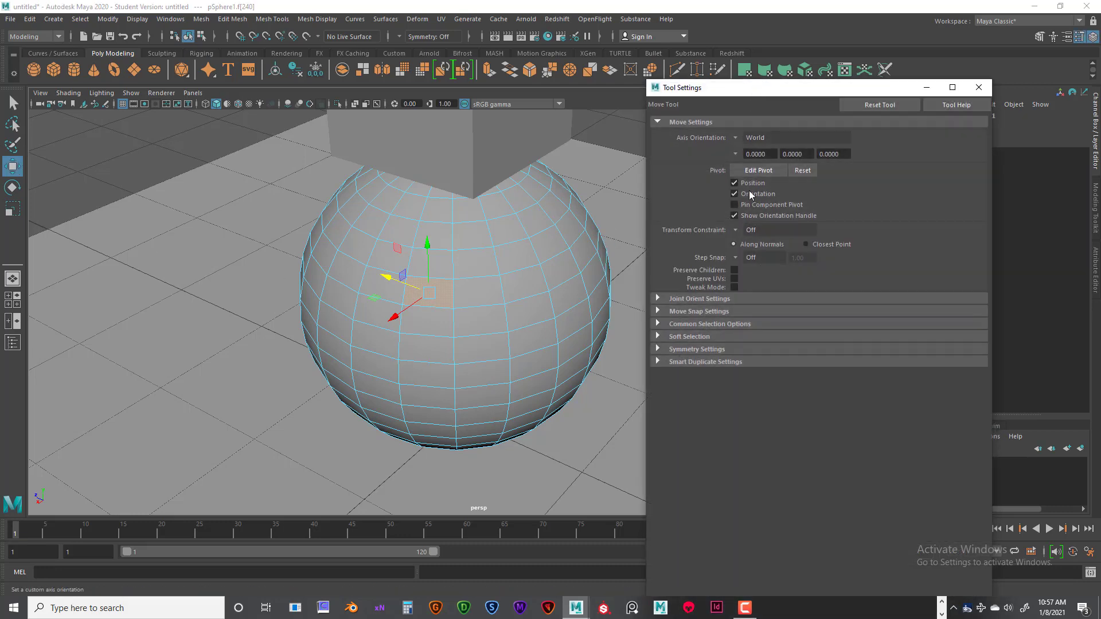
left_click(738, 137)
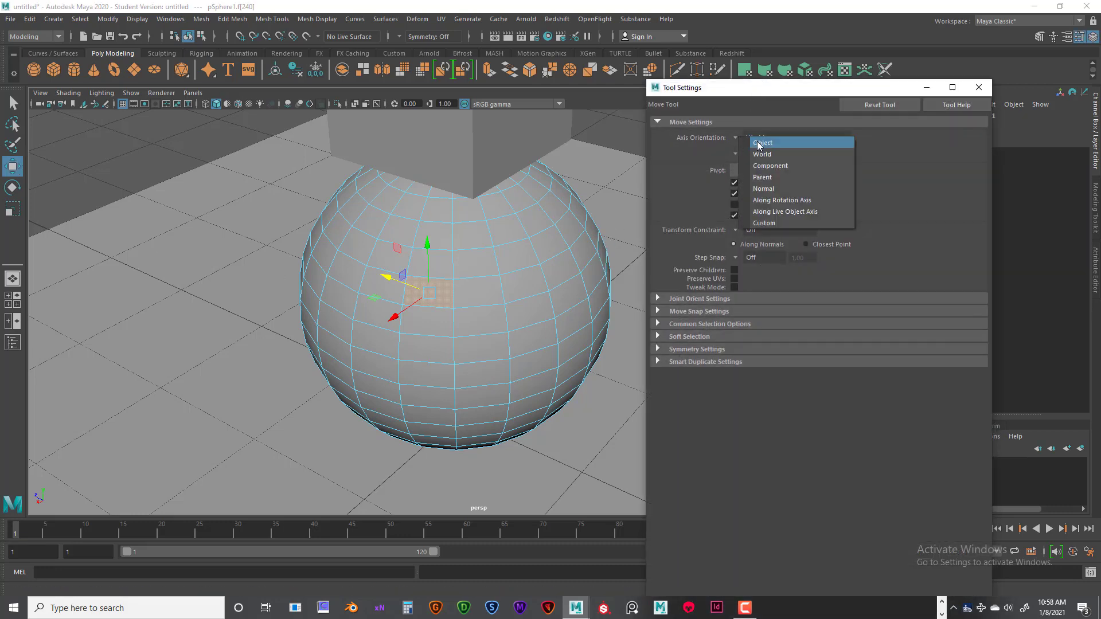
left_click(758, 142)
left_click(739, 137)
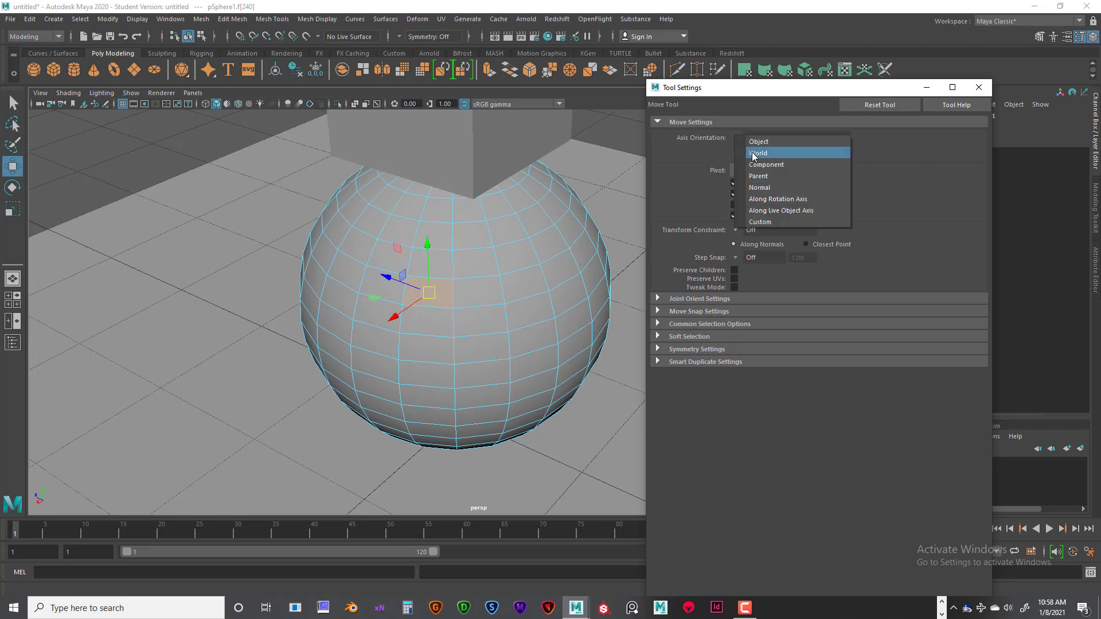
left_click(754, 151)
left_click(736, 140)
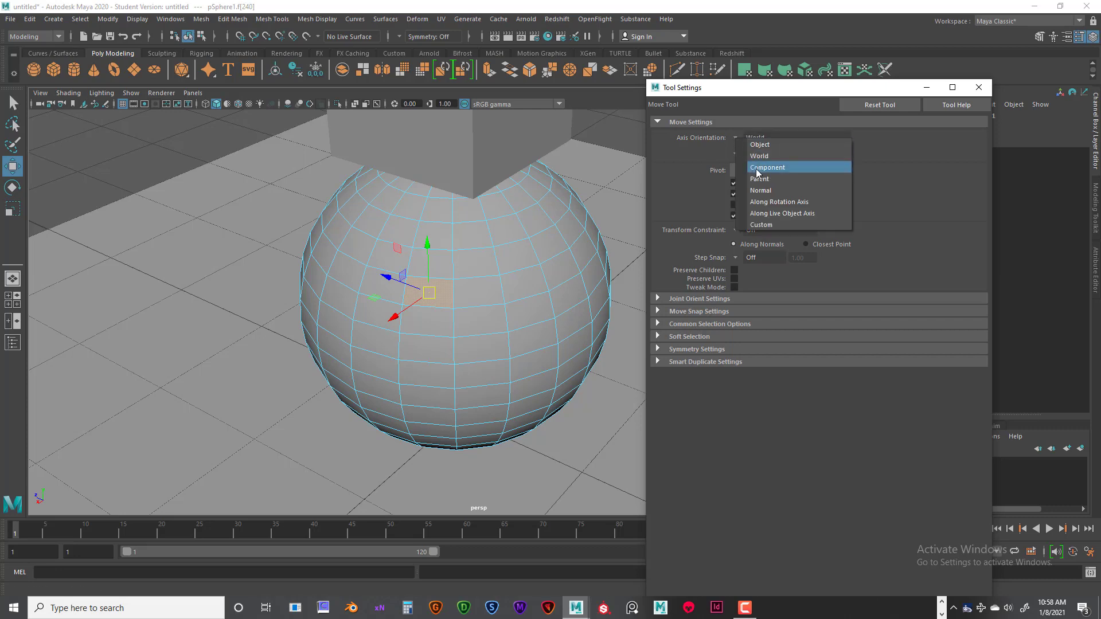
left_click(755, 169)
Pull the selected sphere face outward along its component axis to form a protruding spout, undoing one move along the way.
left_click_drag(467, 258, 637, 229, "alt")
left_click_drag(505, 312, 472, 271, "alt")
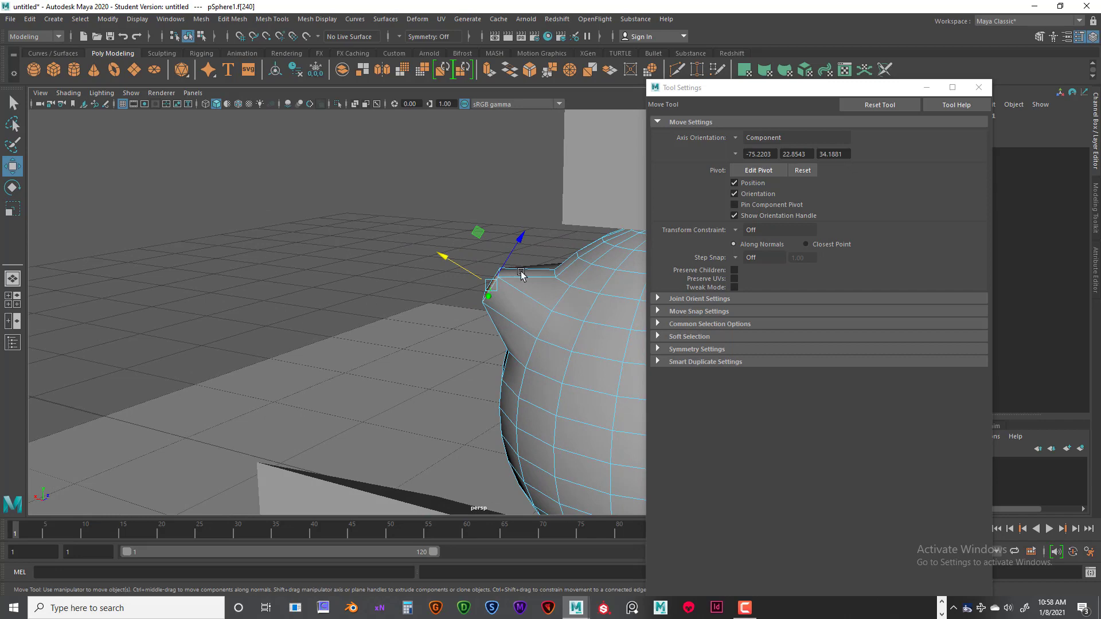
key("ctrl+z")
left_click_drag(489, 290, 606, 269)
Select another face on the sphere's upper side near the spout and pull it outward along its component axis.
left_click(545, 298)
left_click_drag(394, 313, 477, 315, "alt")
left_click(466, 353)
left_click_drag(465, 353, 522, 341, "alt")
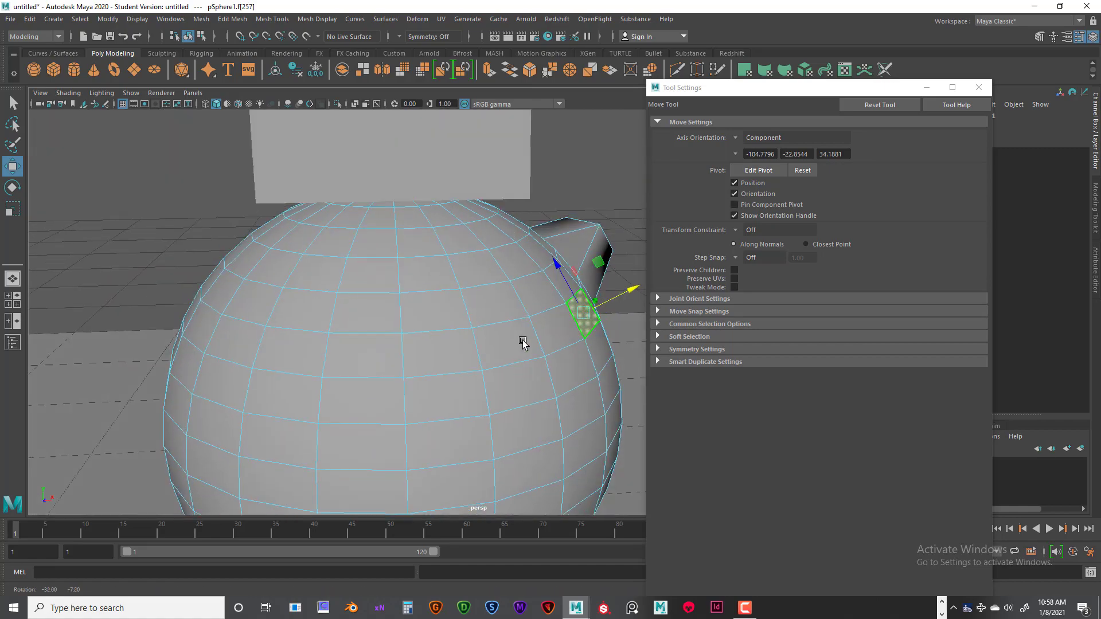
left_click(629, 291)
left_click_drag(629, 291, 420, 314, "alt")
Return the sphere to object mode and bring the whole scene into view.
right_click_drag(422, 291, 402, 362)
scroll(460, 334, "down", 6)
left_click_drag(461, 335, 382, 313, "alt")
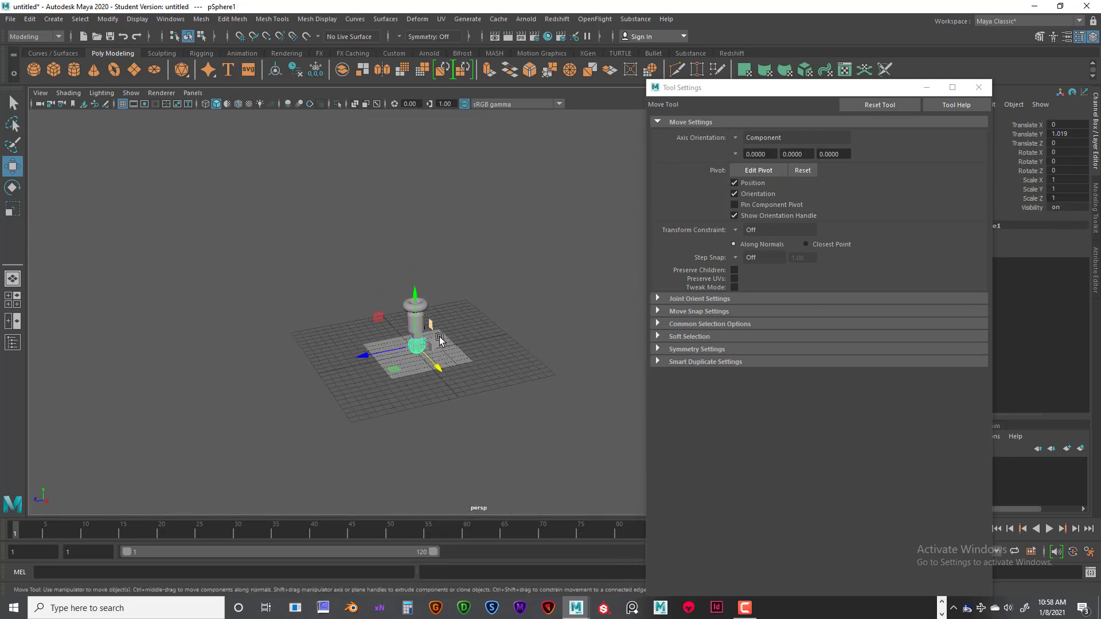
Select the ground plane and frame it in the view, repeating this for the cylinder.
left_click(424, 347)
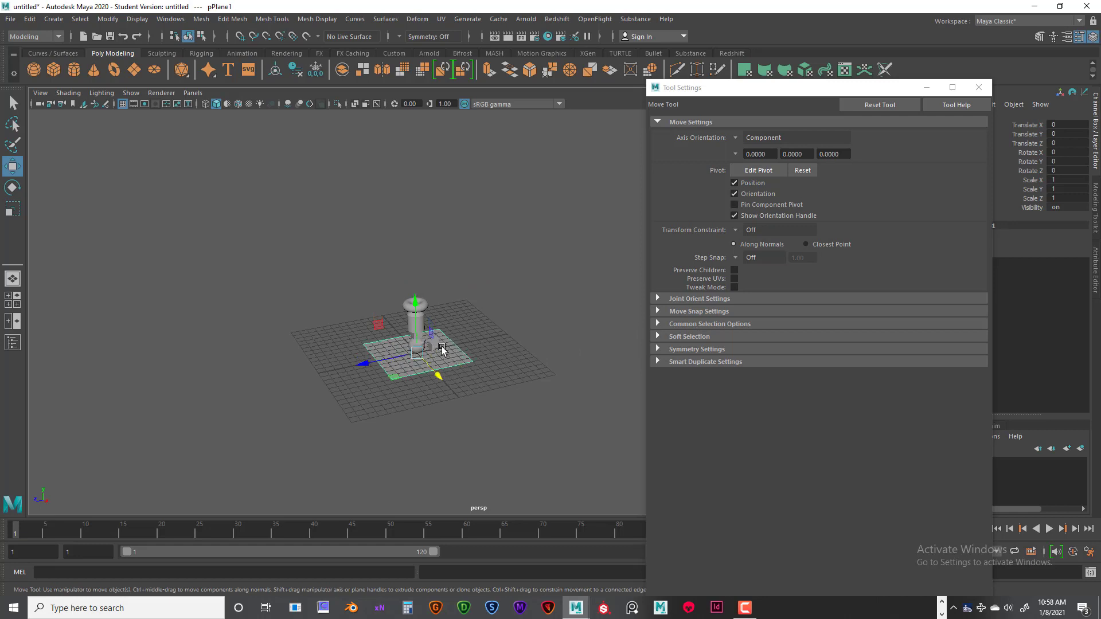
key("f")
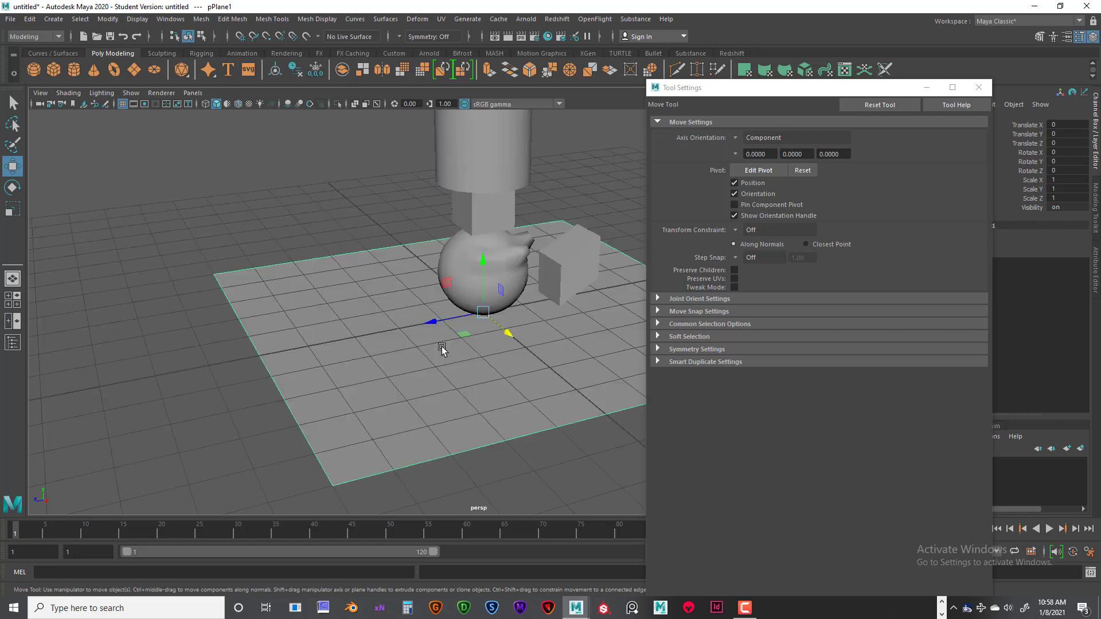
left_click_drag(498, 302, 379, 327, "alt")
left_click(369, 199)
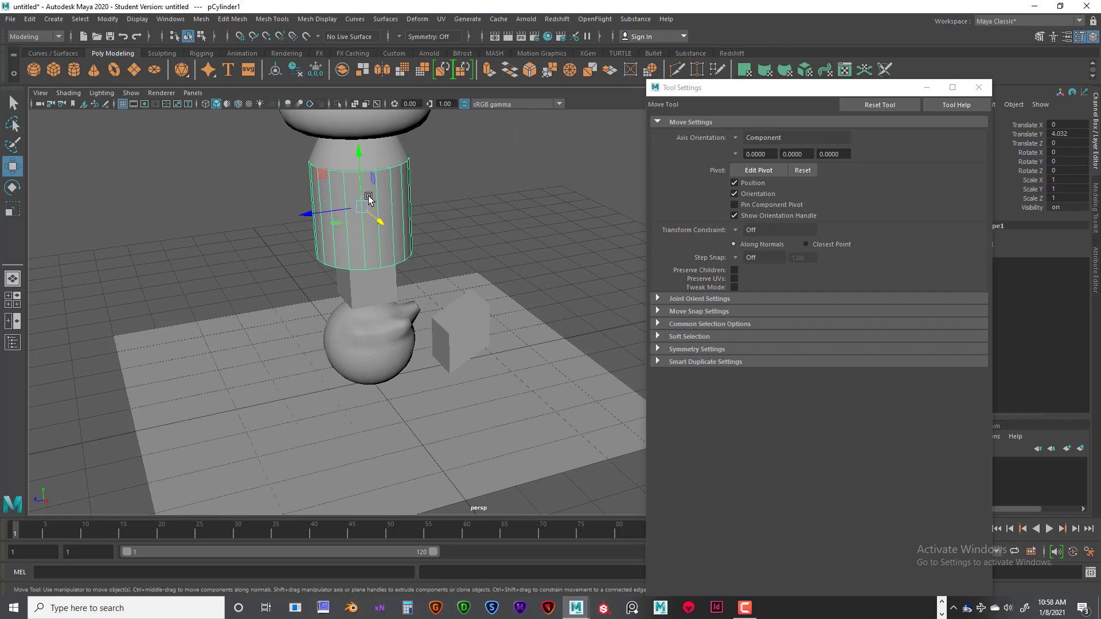
key("f")
scroll(539, 295, "down", 3)
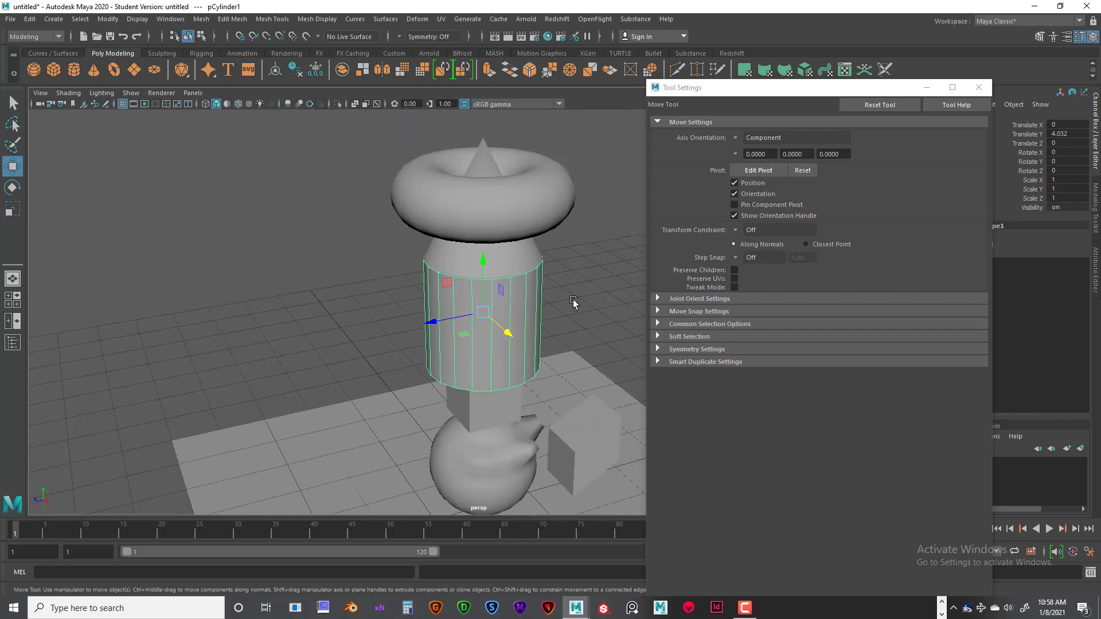
left_click_drag(573, 300, 452, 279, "alt")
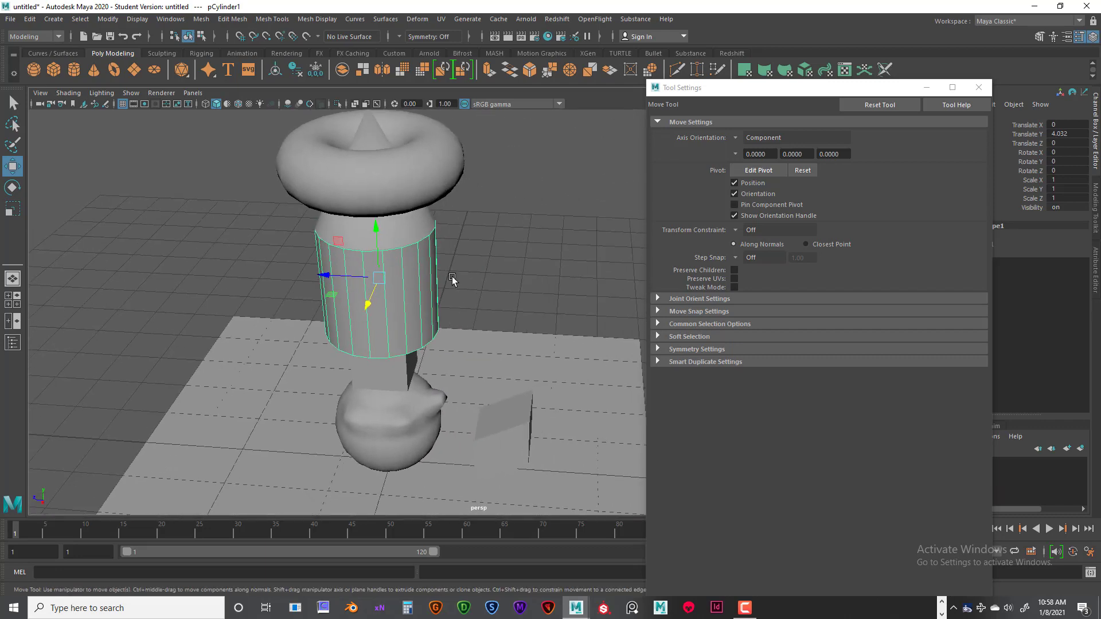
Select the cone and frame it in the view, repeating this for the torus.
left_click(402, 223)
scroll(461, 260, "up", 3)
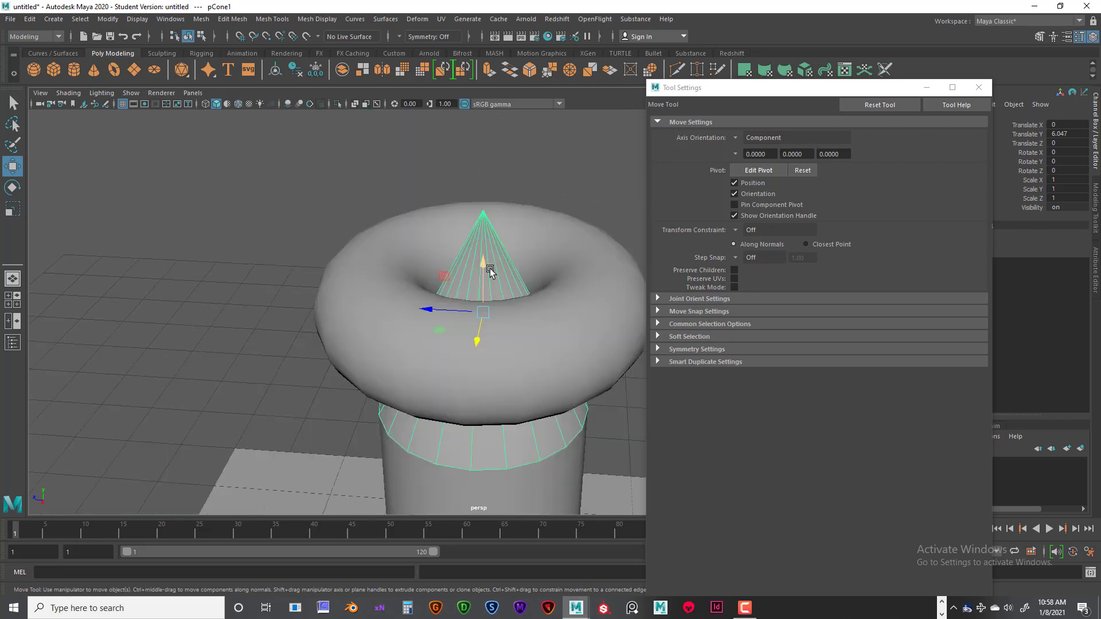
scroll(491, 272, "down", 2)
mouse_move(490, 272)
left_mouse_down("alt")
mouse_move(486, 261)
mouse_move(483, 301)
mouse_move(480, 290)
left_mouse_up("alt")
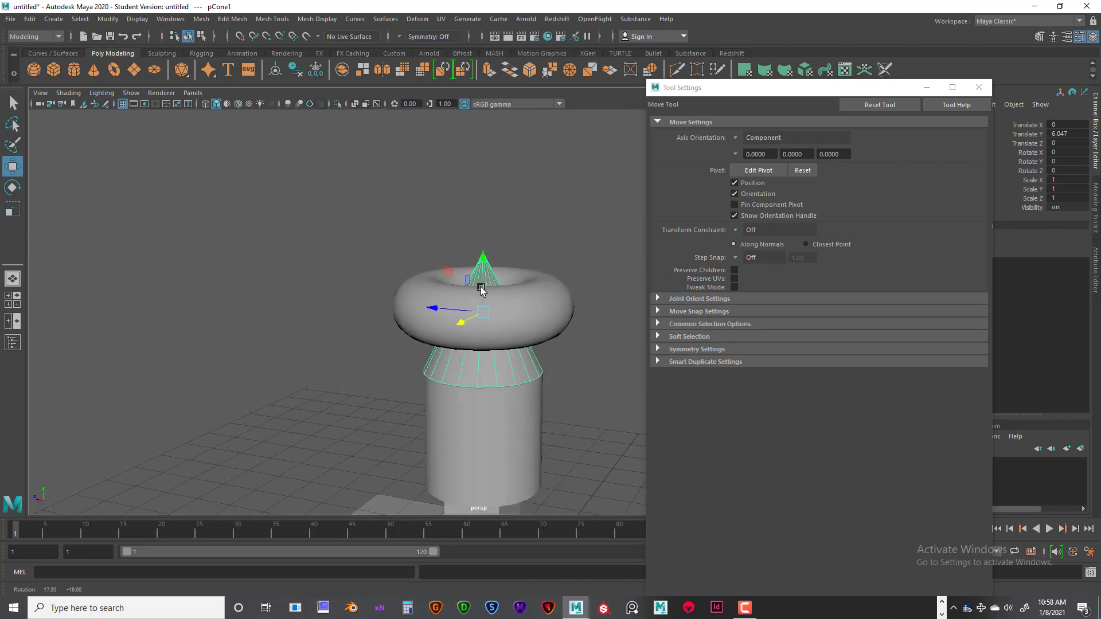
left_click(533, 318)
scroll(533, 314, "up", 2)
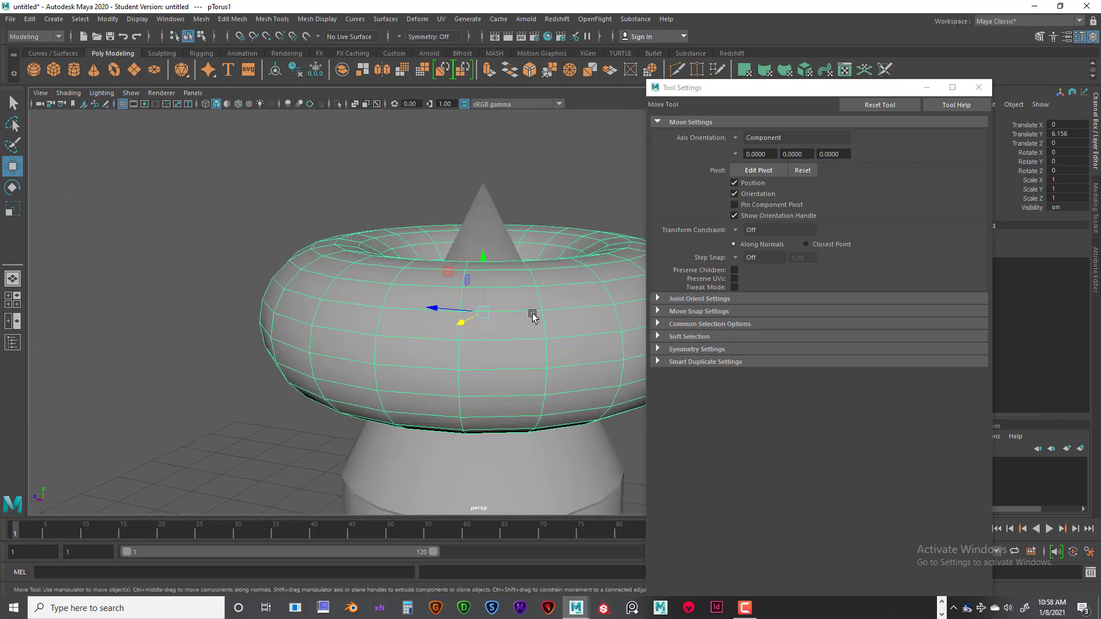
scroll(533, 312, "down", 3)
left_click_drag(533, 312, 288, 403, "alt")
Select the duplicated cube and ground plane together, then box-select the stacked primitives with the settings window moved aside.
left_click(498, 367)
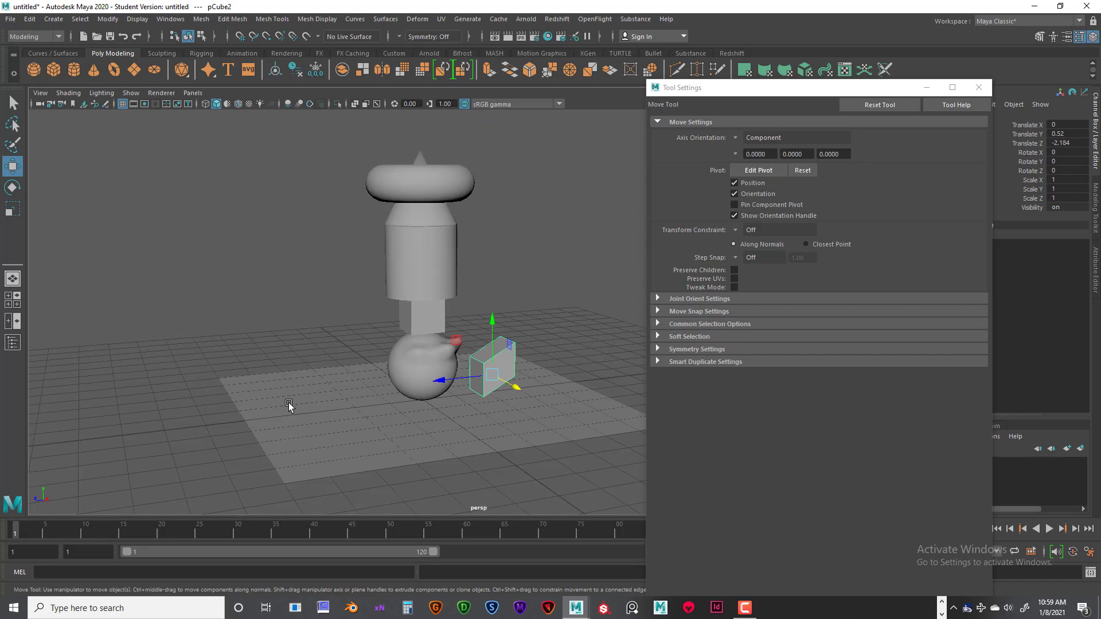
left_click(281, 403)
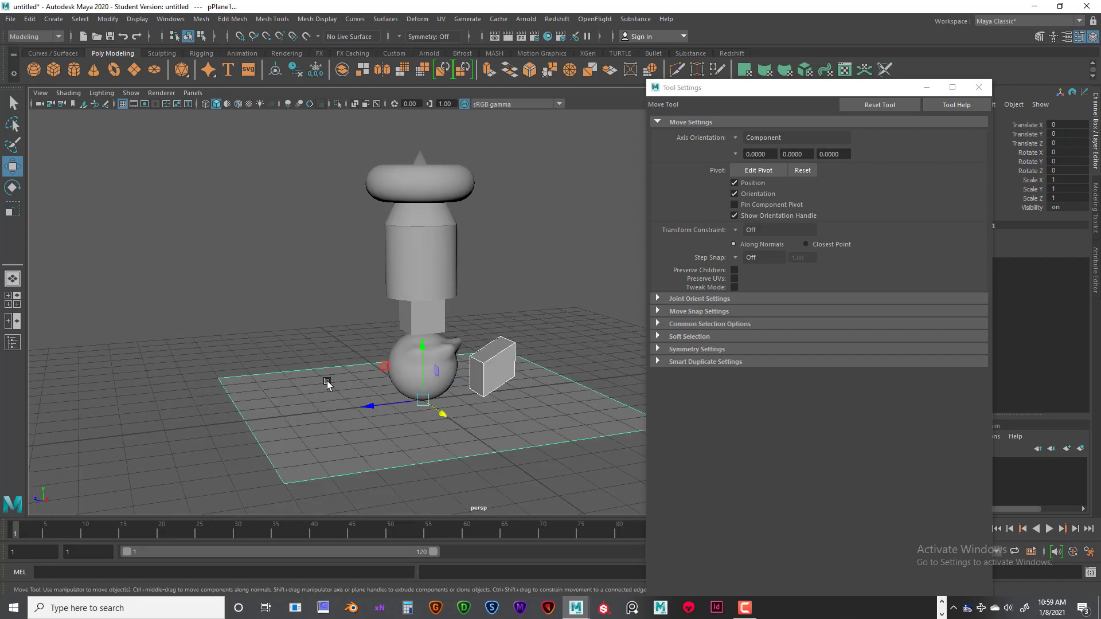
left_click_drag(327, 384, 399, 373, "alt")
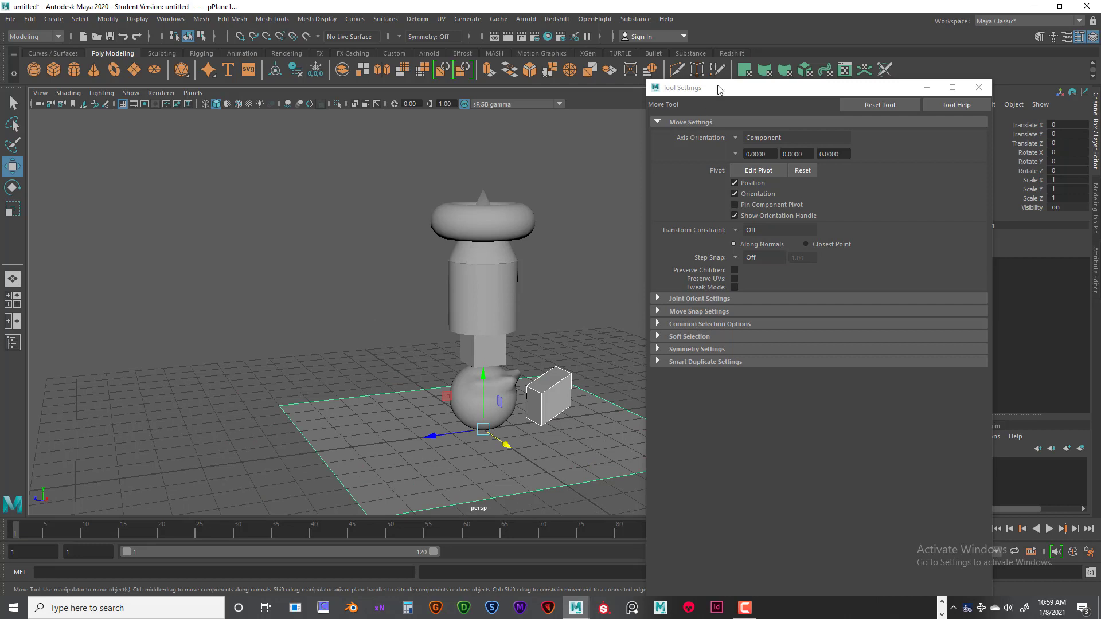
left_click_drag(718, 90, 1009, 132)
left_click_drag(370, 165, 657, 363)
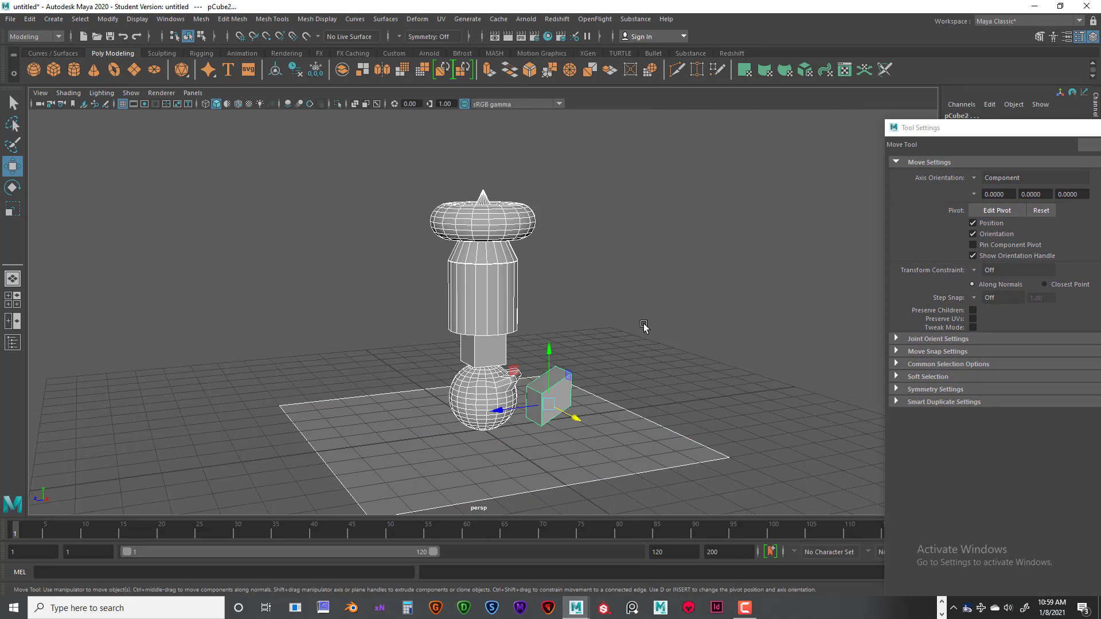
scroll(574, 285, "down", 2)
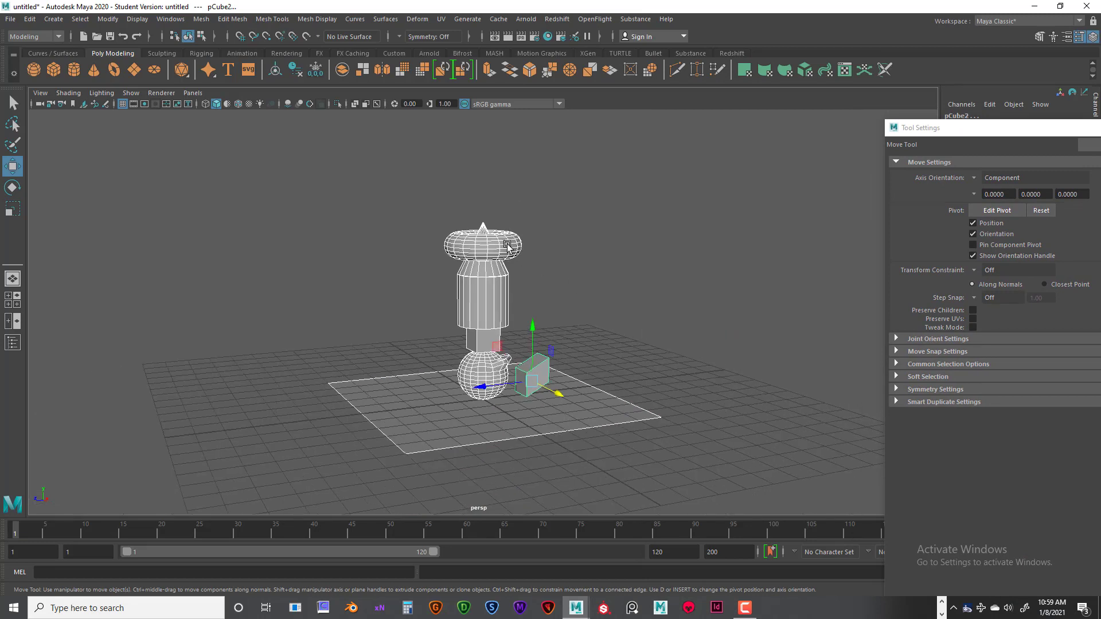
Select the torus, duplicated cube and cylinder individually while viewing the scene from different distances, then clear the selection.
left_click(507, 247)
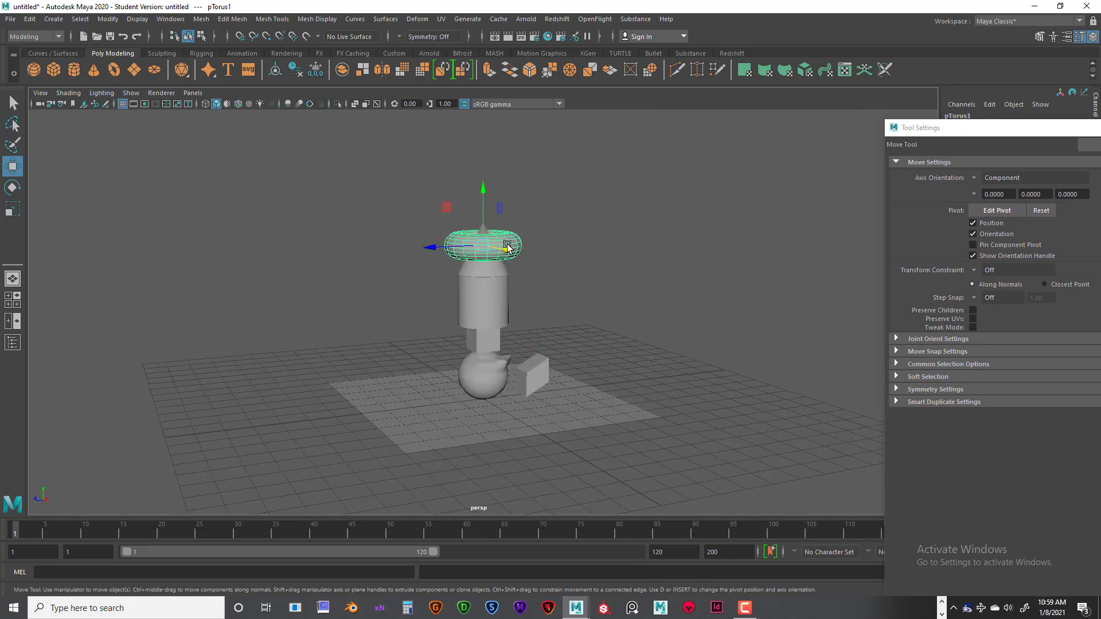
scroll(575, 352, "down", 2)
left_click(556, 371)
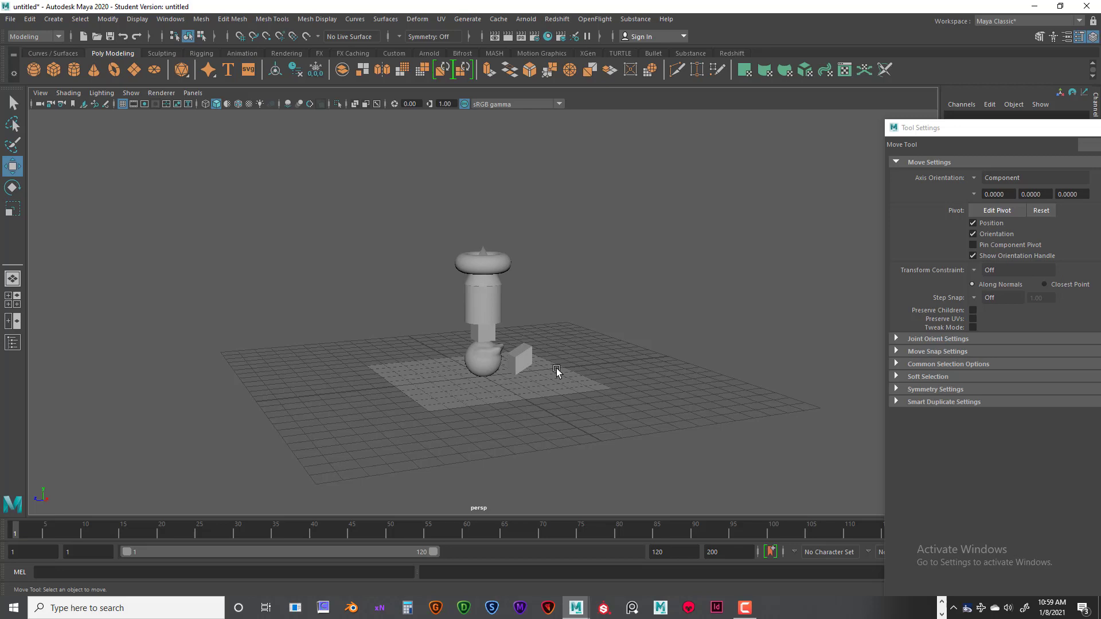
left_click(523, 358)
scroll(522, 356, "up", 3)
left_click(490, 298)
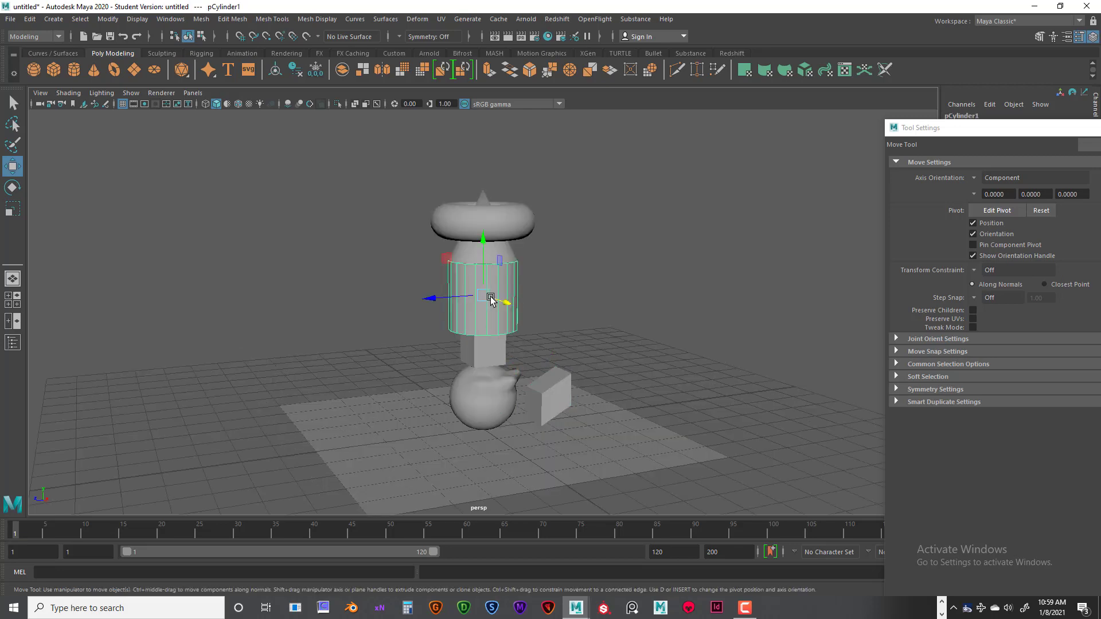
left_click(508, 215)
scroll(608, 362, "down", 8)
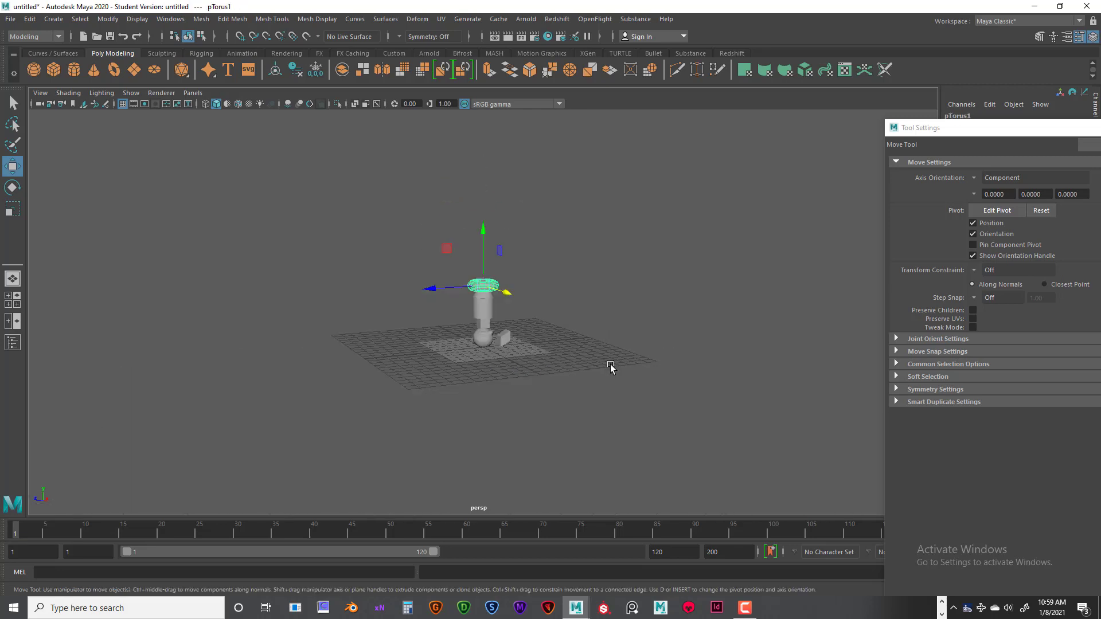
scroll(603, 356, "up", 8)
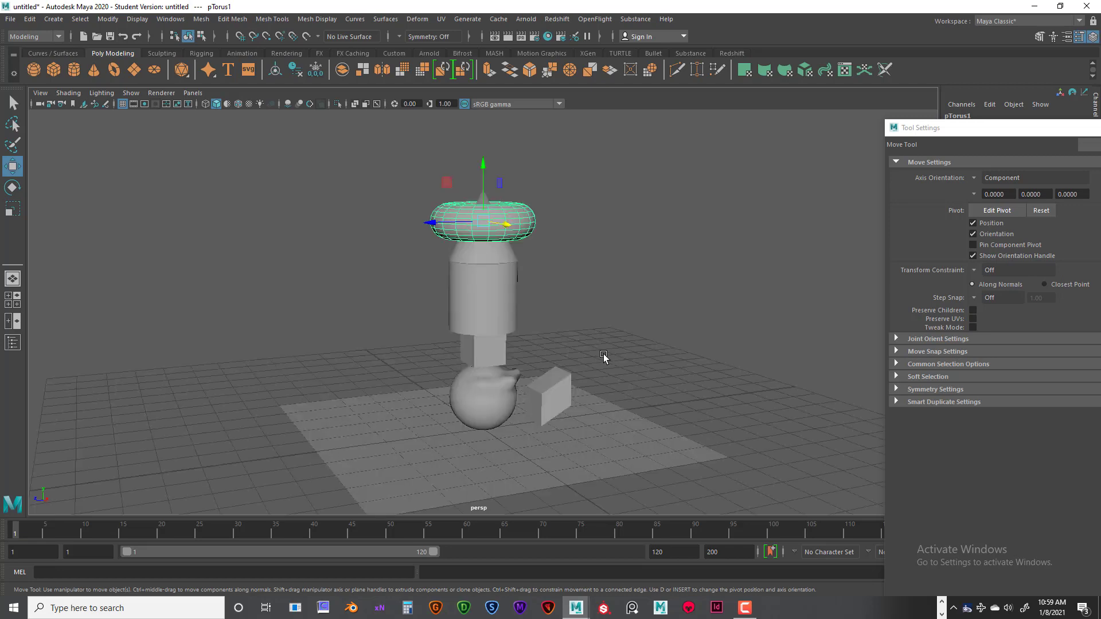
left_click(677, 342)
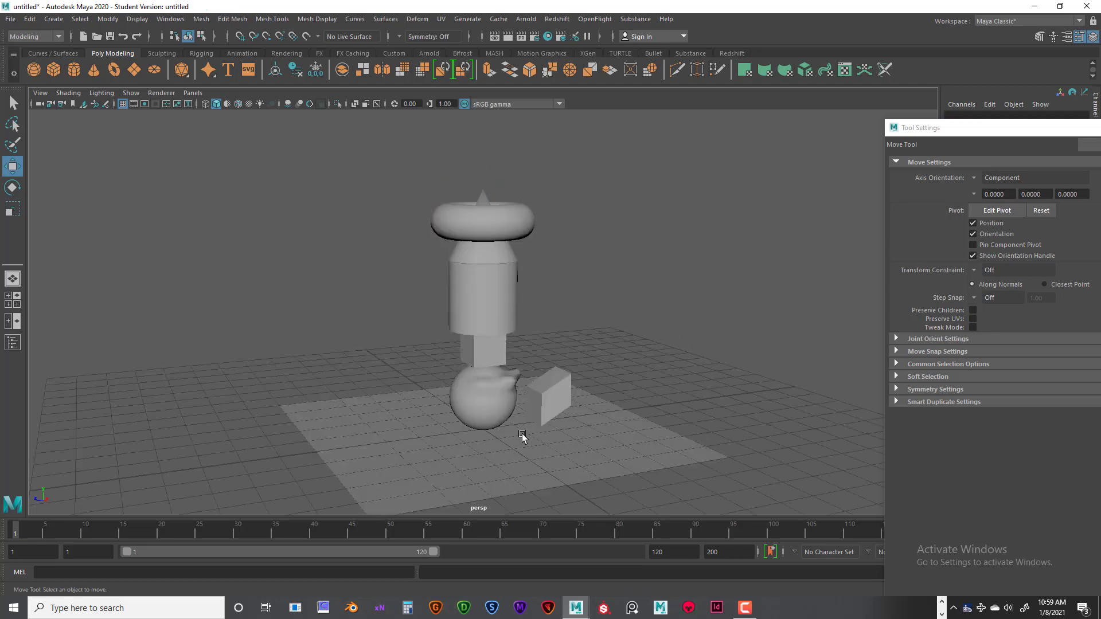
Select and frame the sphere and the duplicated cube in turn, then view the whole stack from another angle.
left_click(490, 410)
key("f")
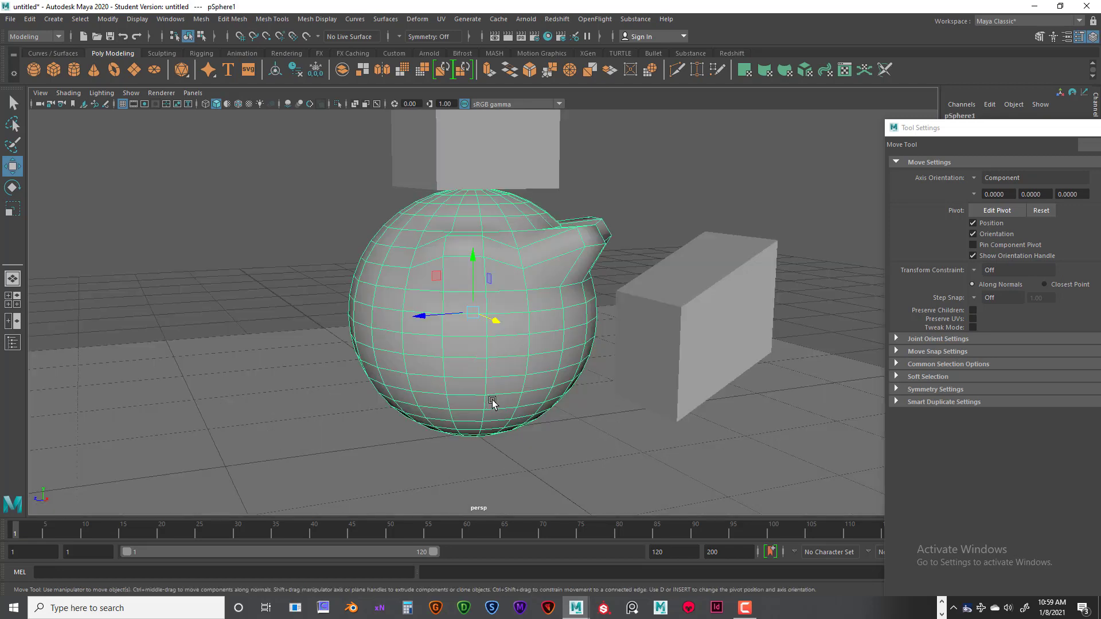
left_click(694, 319)
key("f")
scroll(696, 319, "down", 5)
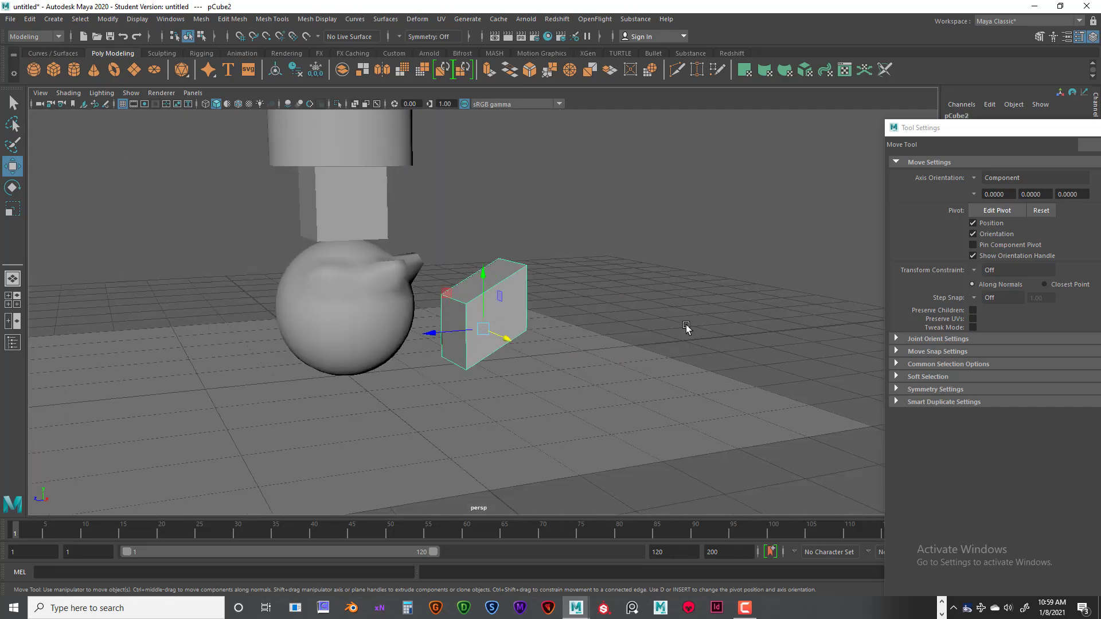
left_click_drag(686, 328, 533, 331, "alt")
scroll(583, 367, "down", 4)
left_click_drag(636, 373, 721, 305, "alt")
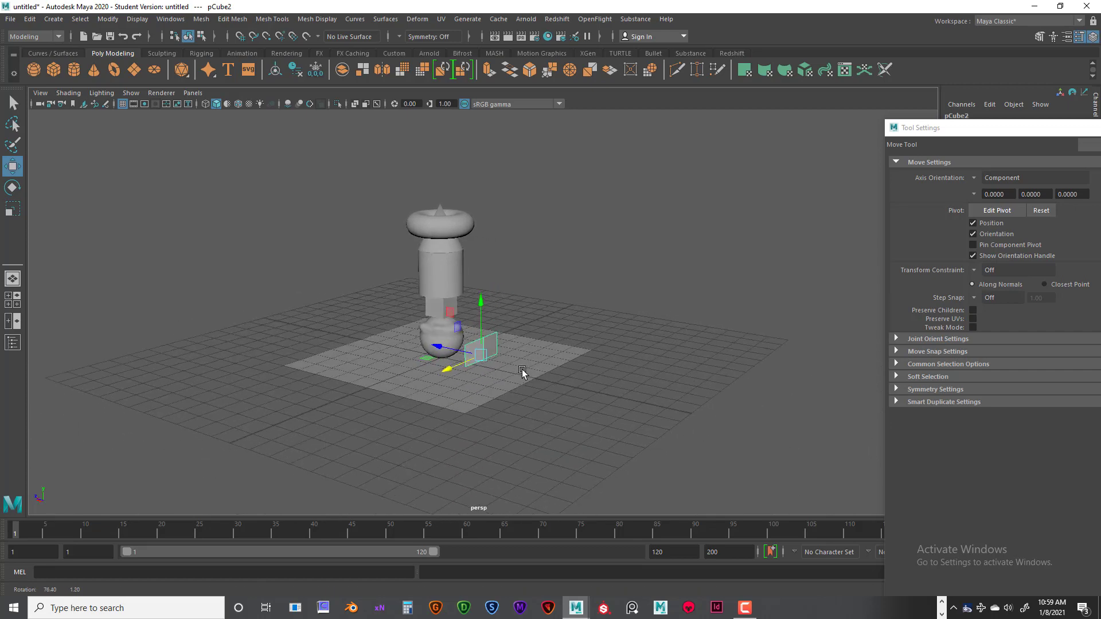
Reset the Move tool to its default settings.
left_click_drag(946, 128, 671, 104)
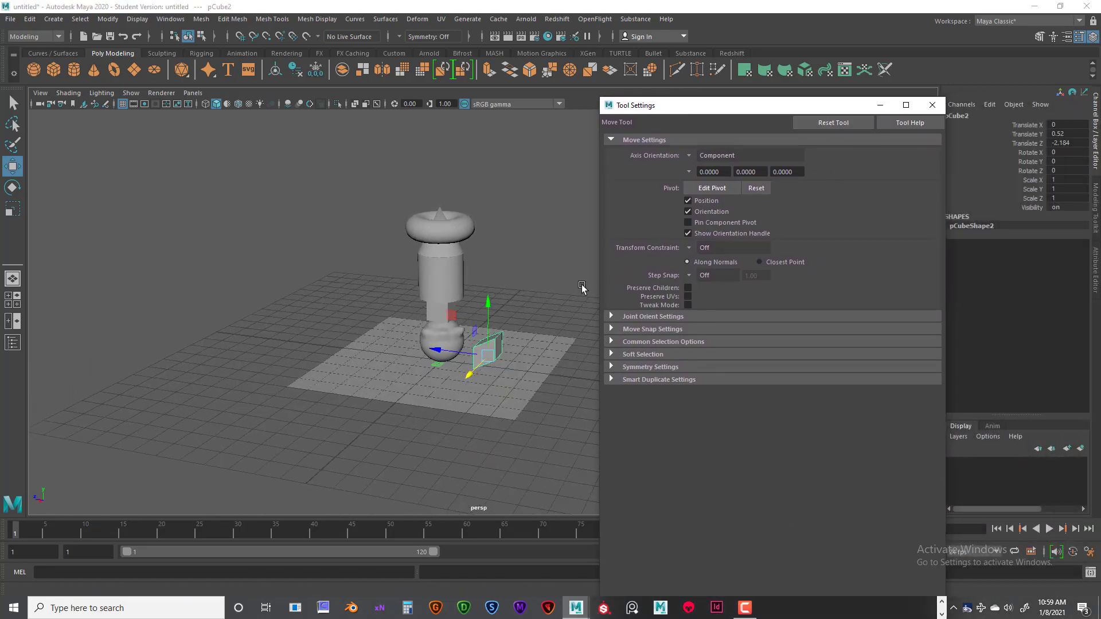
left_click_drag(553, 313, 568, 321, "alt")
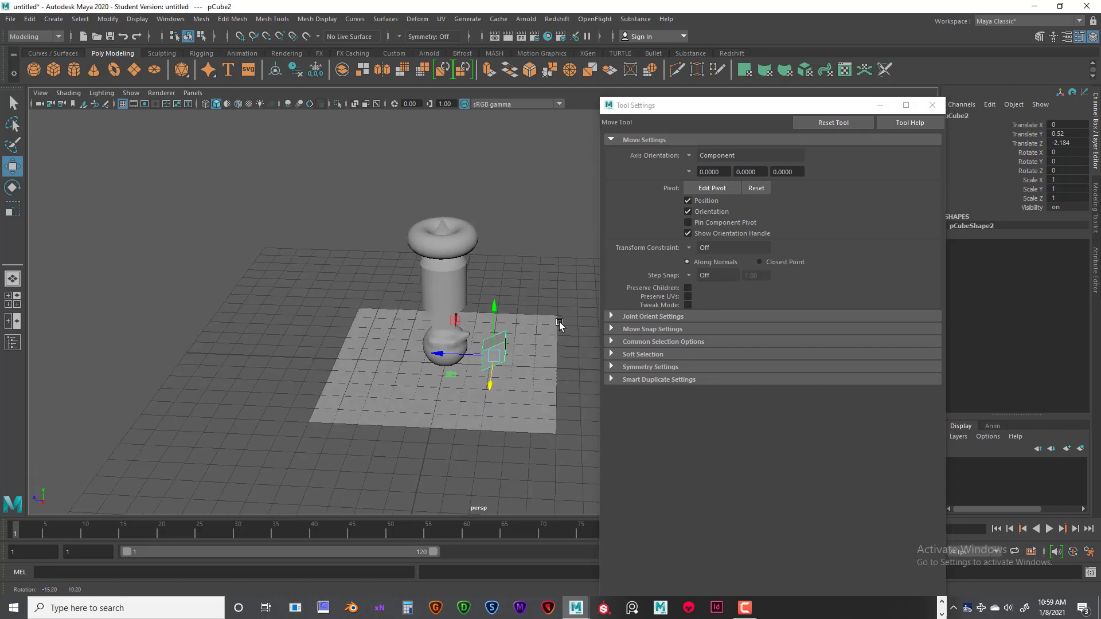
left_click(832, 124)
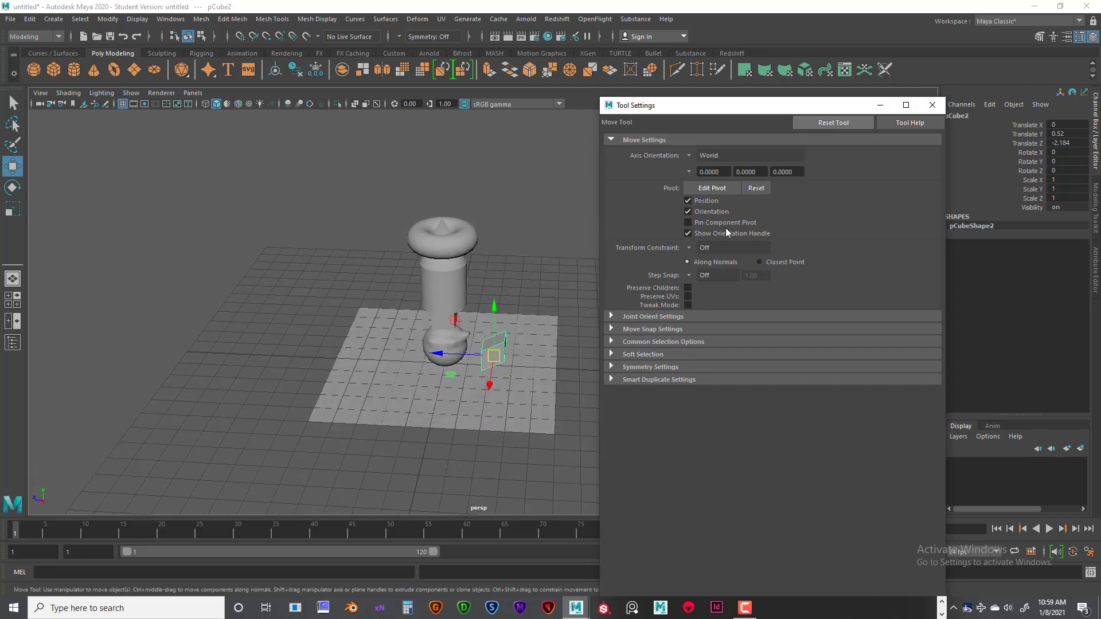
Close the Move tool's settings window and select the cylinder in the stack.
left_click_drag(832, 106, 800, 106)
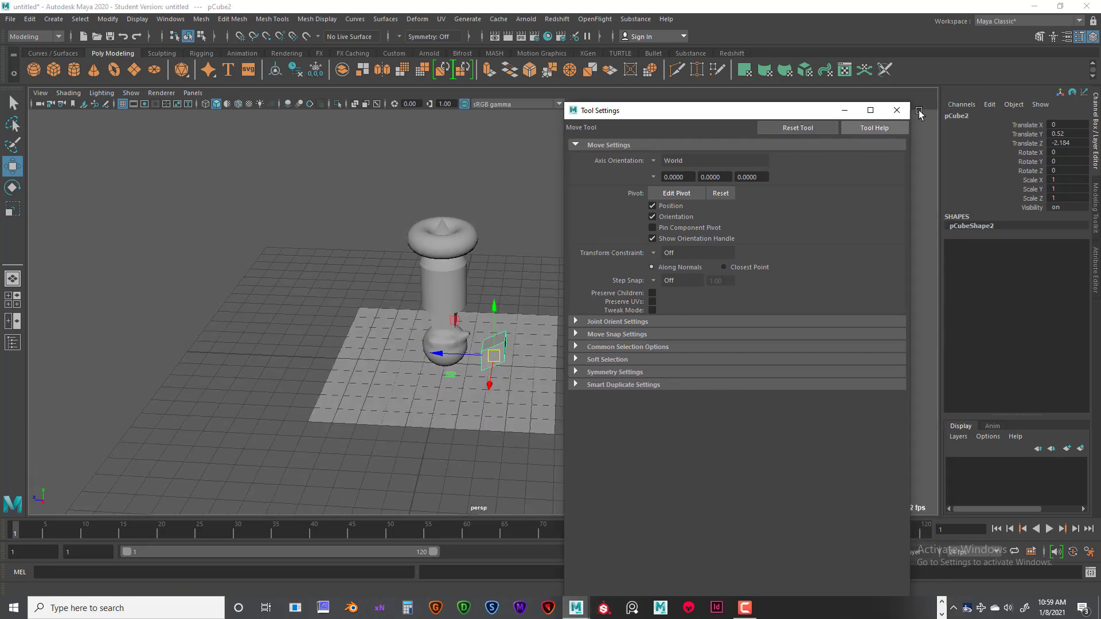
left_click(901, 105)
left_click(436, 245)
left_click_drag(516, 290, 474, 287, "alt")
left_click(459, 295)
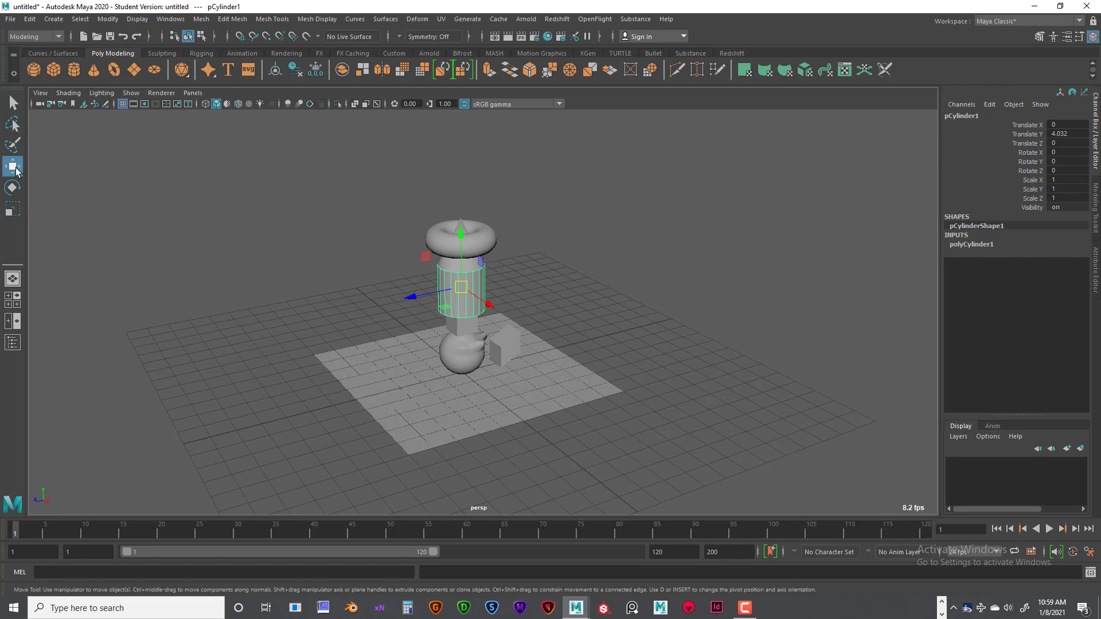
View the settings of the Move, Rotate and Scale tools in turn, closing each window after viewing it.
double_click(16, 170)
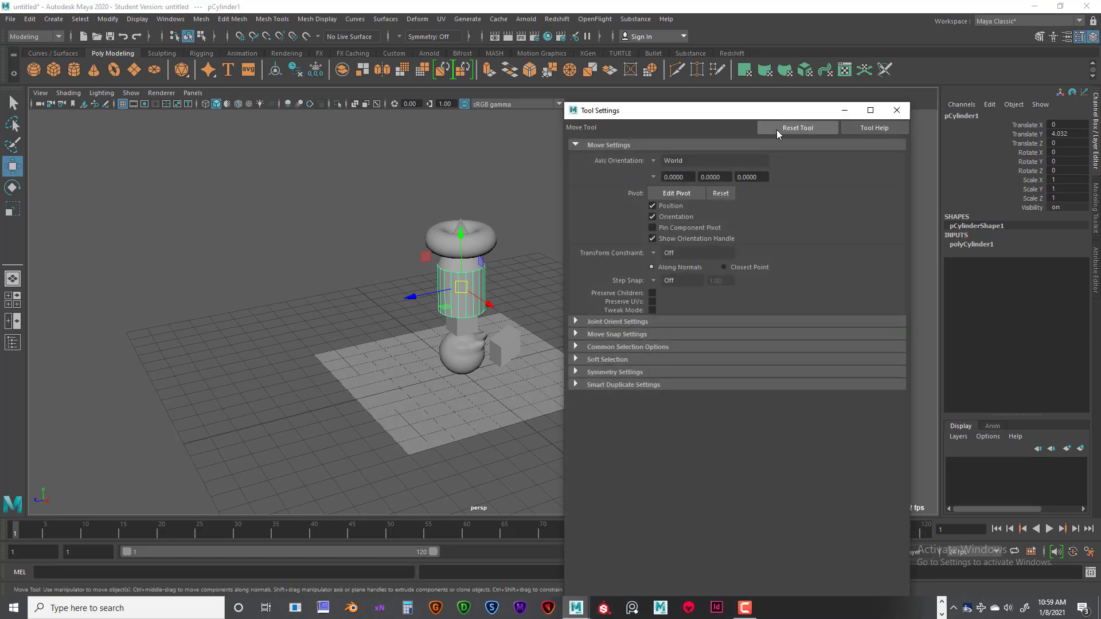
left_click(897, 110)
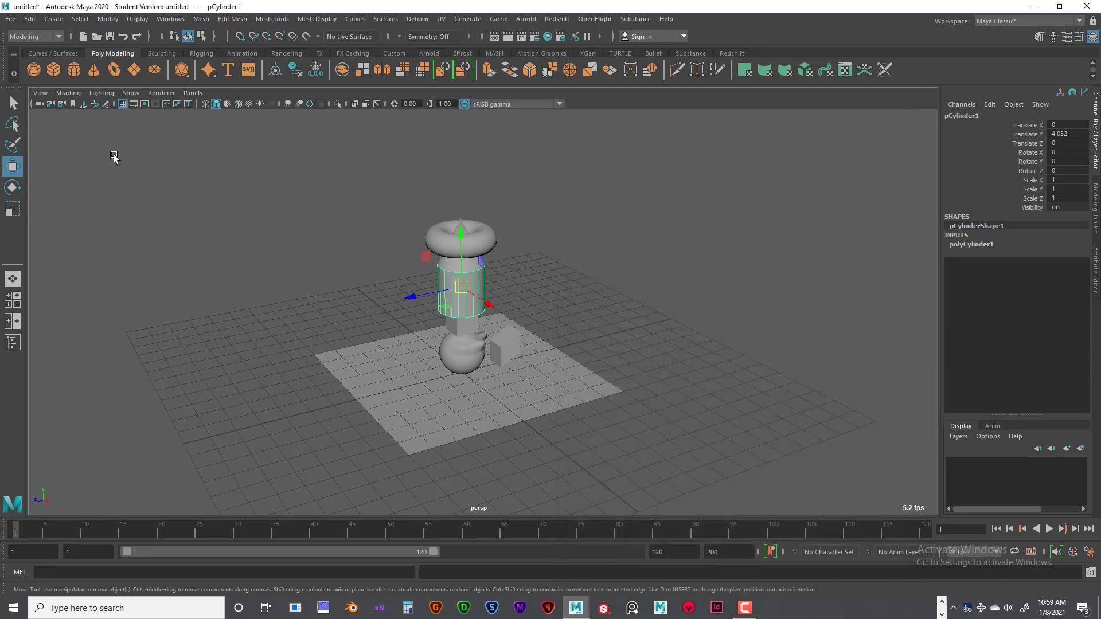
double_click(12, 188)
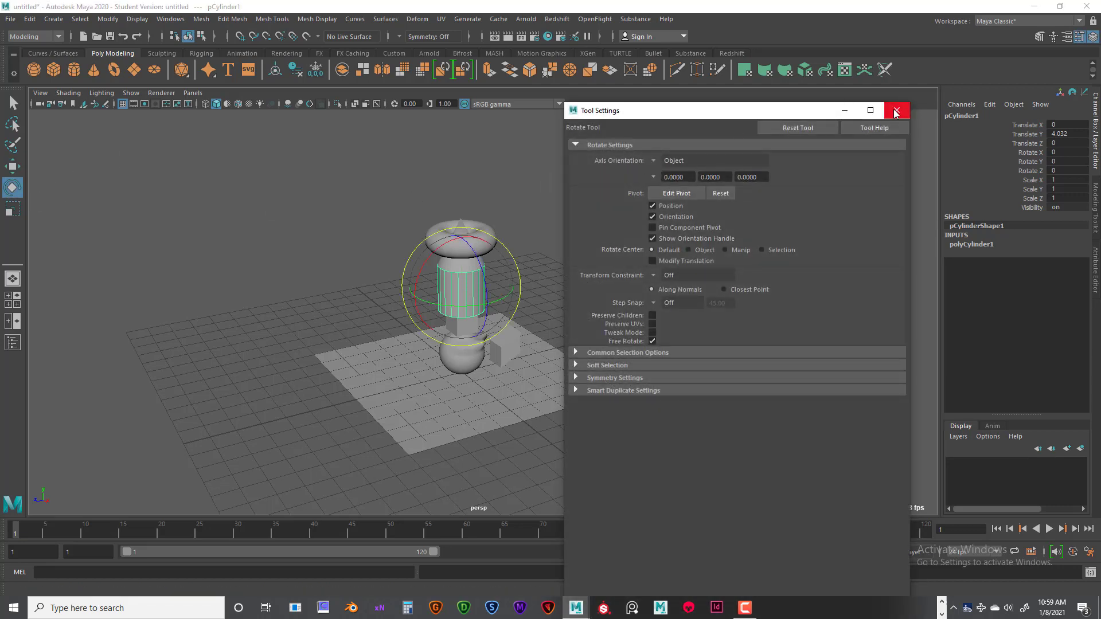
left_click(892, 116)
double_click(12, 209)
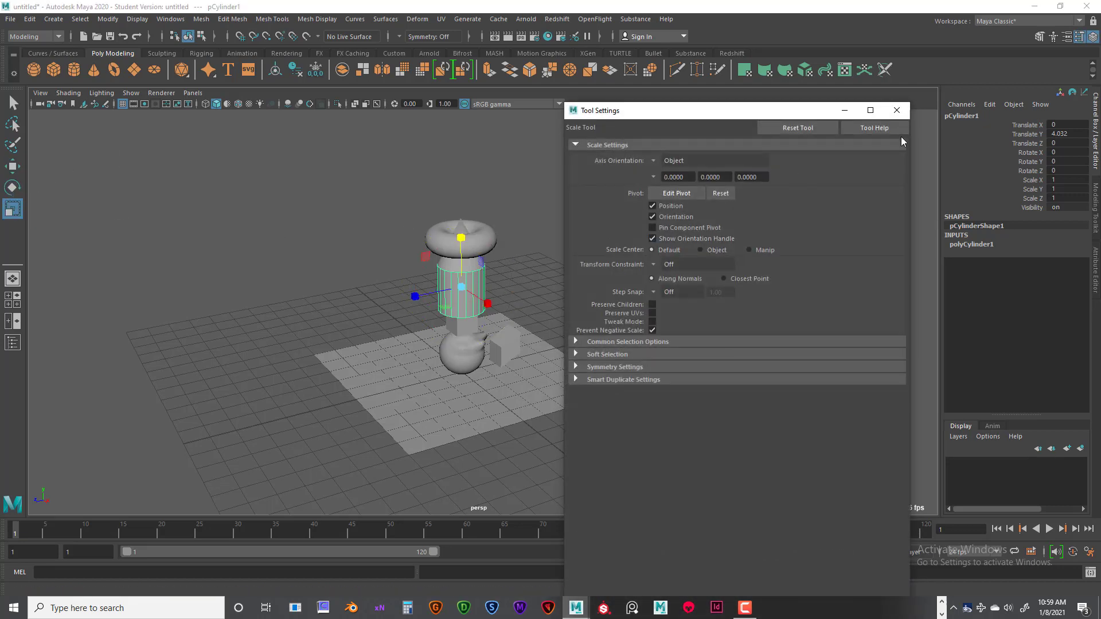
left_click(897, 111)
With the Scale tool active, pick individual primitives in the stack, ending on the sphere, while viewing them from closer and lower angles.
left_click(558, 308)
left_click_drag(558, 307, 506, 343, "alt")
left_click(507, 344)
scroll(580, 324, "up", 3)
left_click_drag(580, 325, 590, 307, "alt")
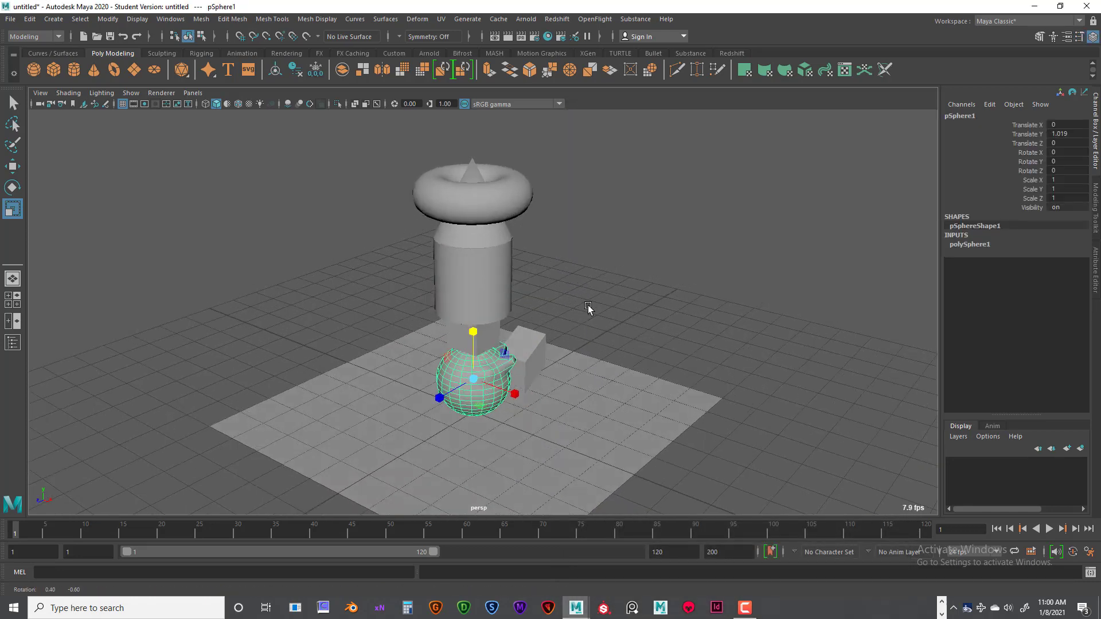
left_click(485, 250)
left_click_drag(484, 250, 492, 312, "alt")
left_click(528, 367)
left_click(492, 312)
left_click(485, 364)
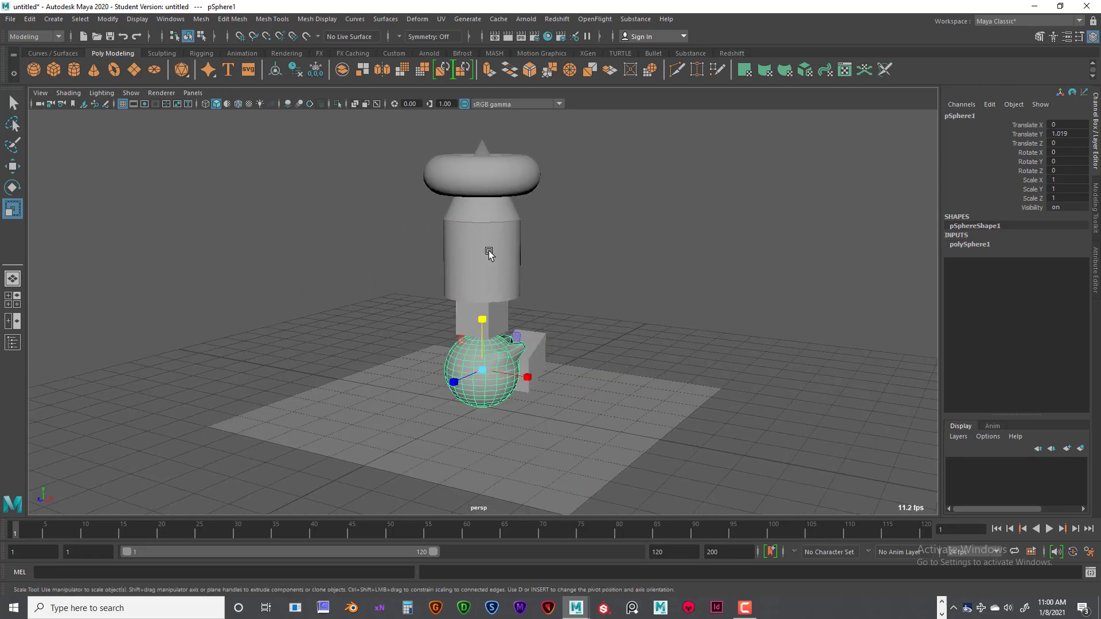
Select the cylinder, and finish with the cone between the cylinder and the torus selected.
left_click(484, 258)
left_click_drag(483, 207, 490, 204)
left_click(487, 184)
left_click(476, 209)
Examine the stacked primitives and ground plane from different distances and angles with the cone selected.
left_click_drag(572, 253, 633, 287, "alt")
scroll(633, 287, "down", 3)
scroll(621, 278, "up", 5)
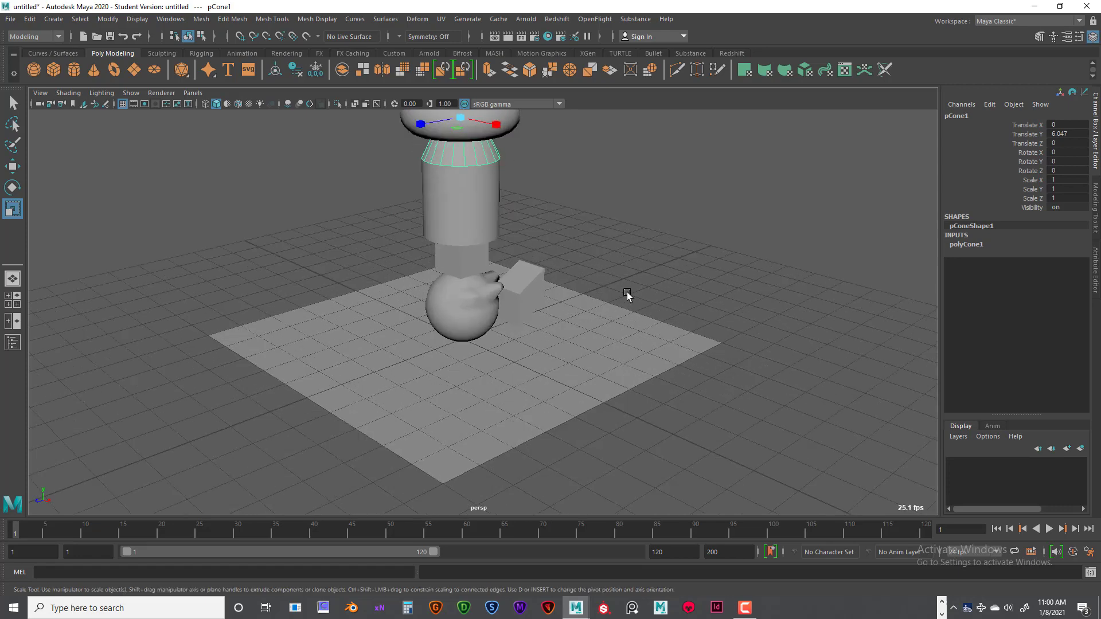
scroll(627, 292, "down", 2)
scroll(643, 319, "down", 4)
scroll(659, 304, "up", 4)
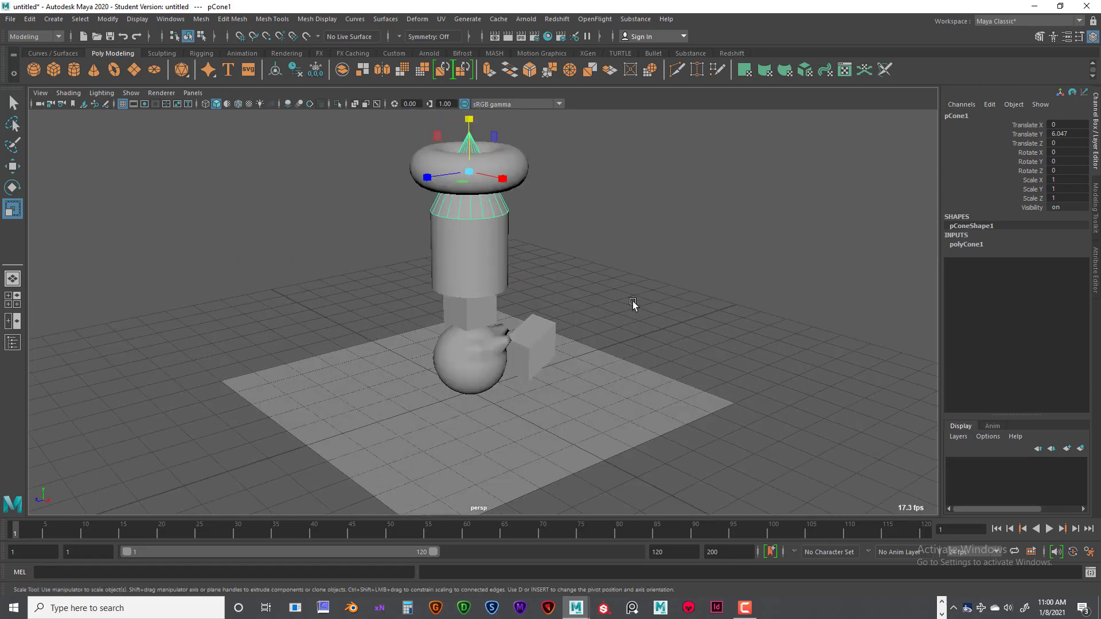
scroll(625, 312, "down", 3)
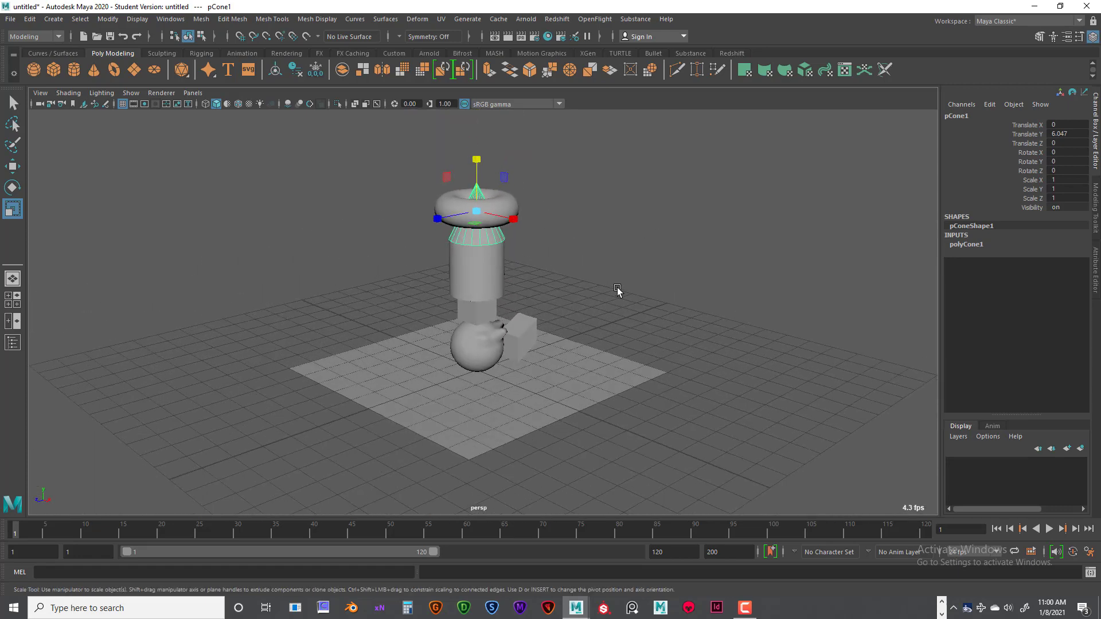
scroll(738, 302, "up", 3)
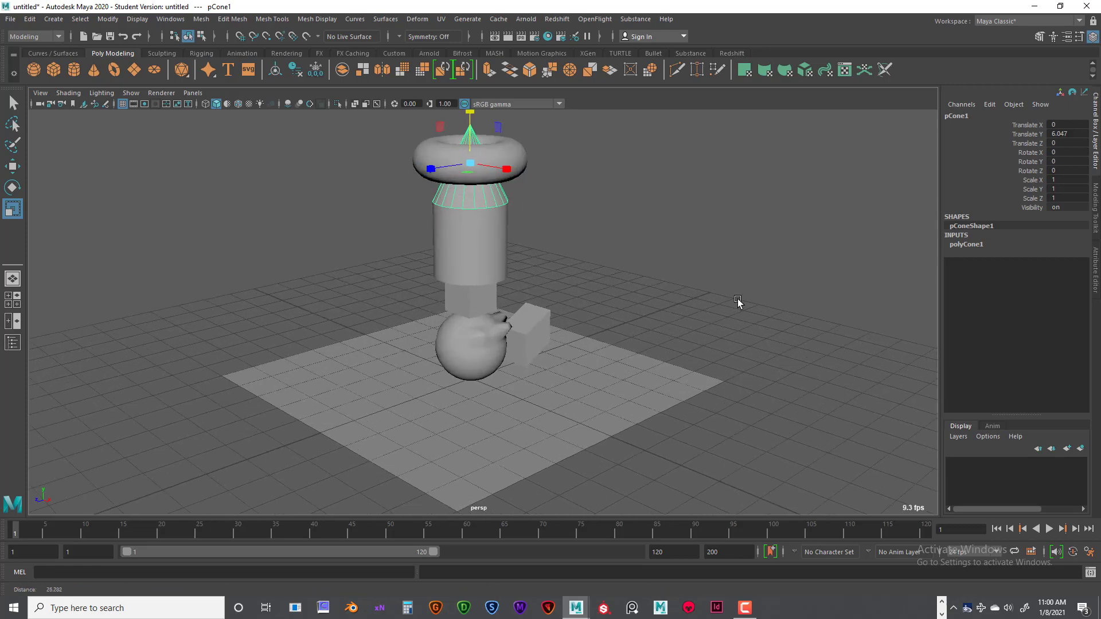
scroll(717, 296, "down", 1)
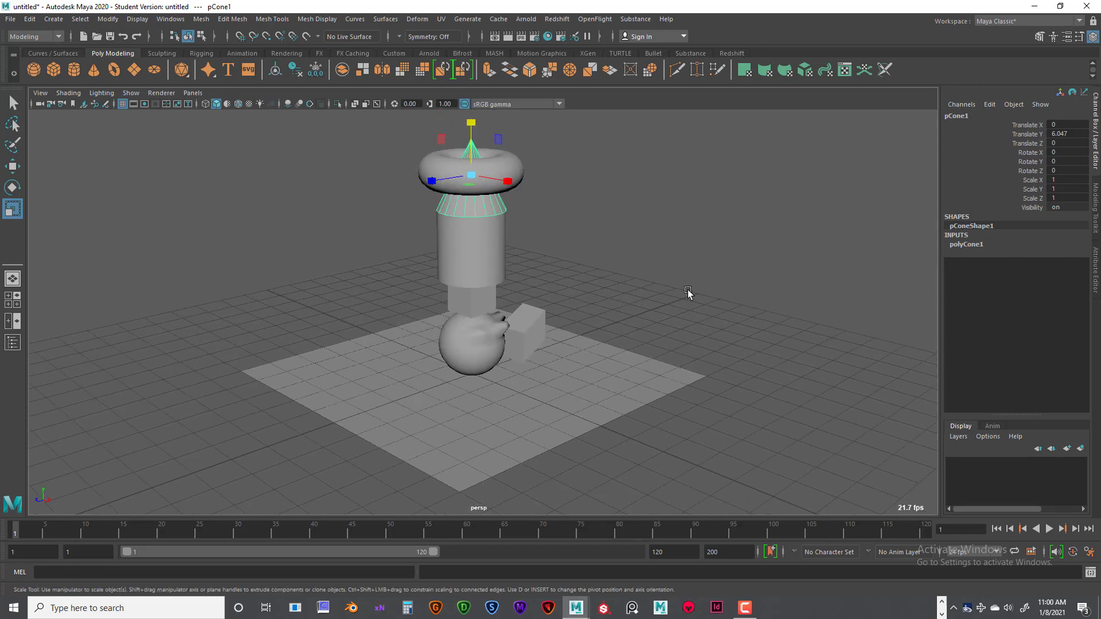
left_click_drag(727, 285, 609, 197, "alt")
Select the sphere, look at Maya's help options, and turn off the computer's Wi-Fi.
left_click(454, 360)
left_click(666, 18)
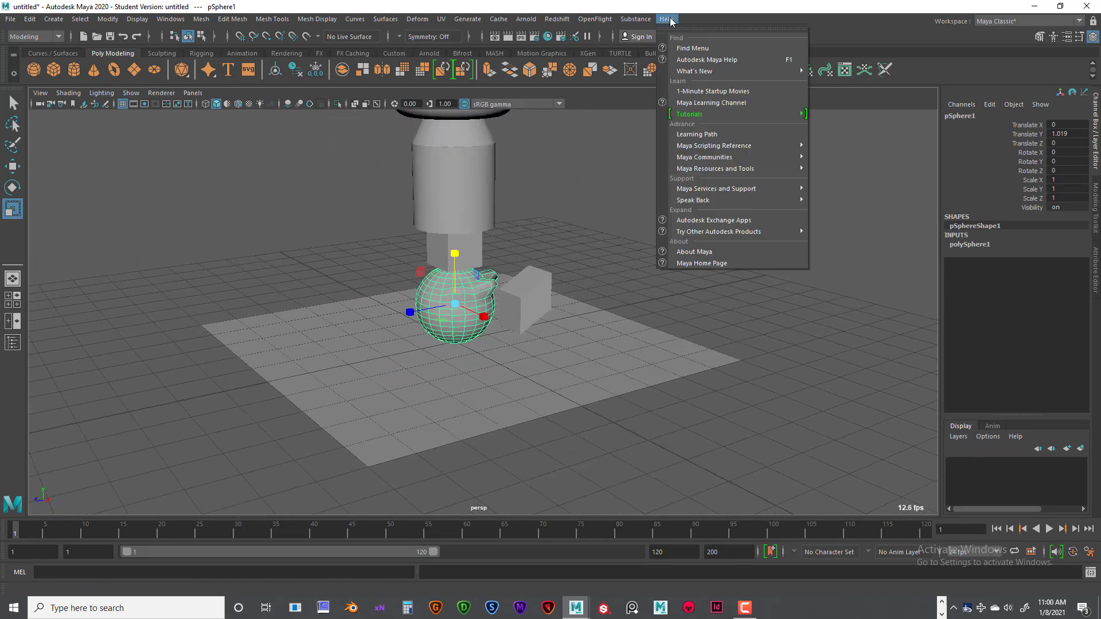
left_click(982, 610)
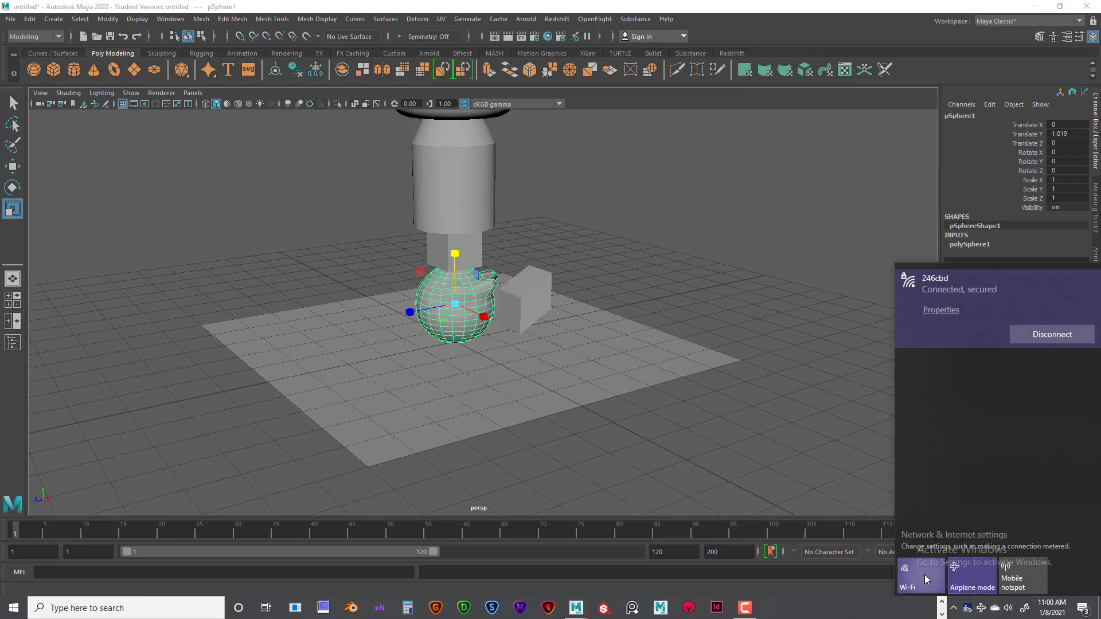
left_click(924, 574)
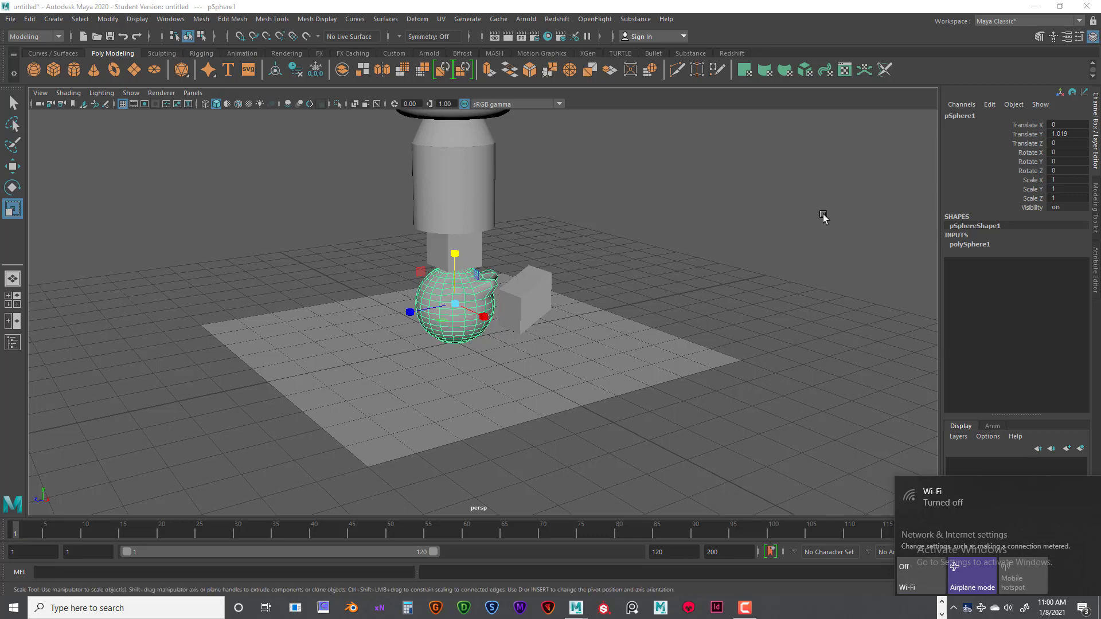
Try to open the 1-Minute Startup Movies page with Wi-Fi off, and close the browser window.
left_click(666, 19)
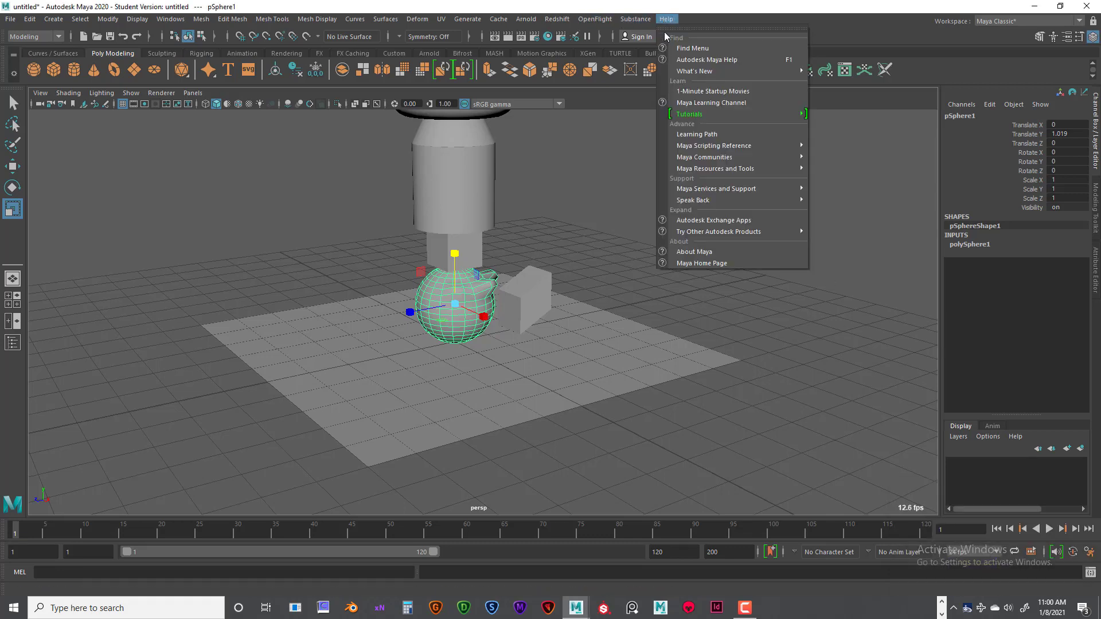
left_click(713, 92)
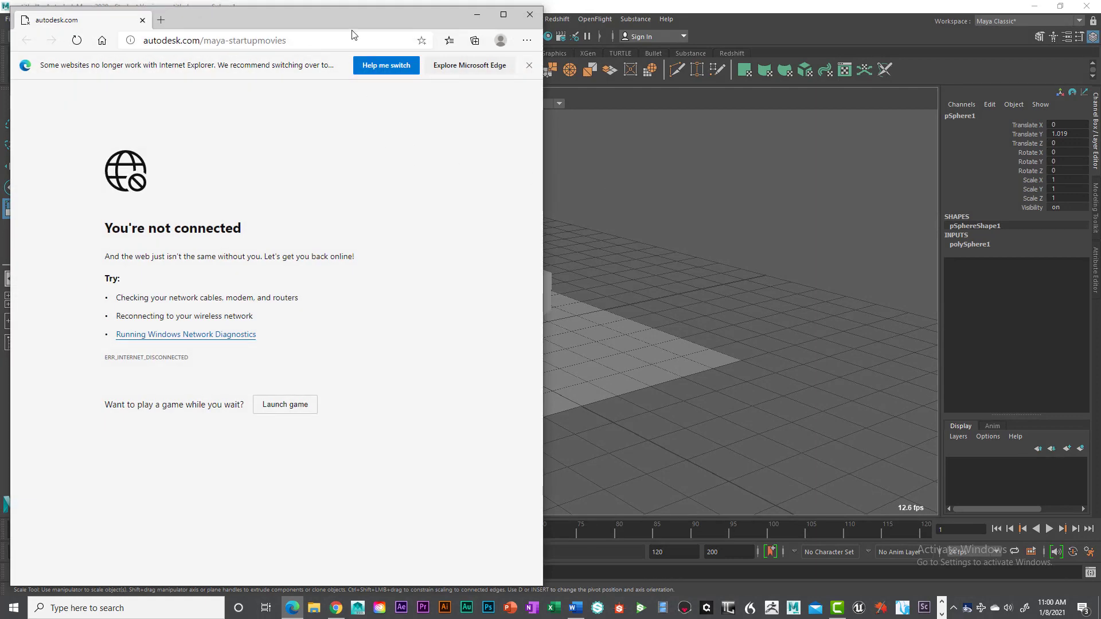
left_click(529, 14)
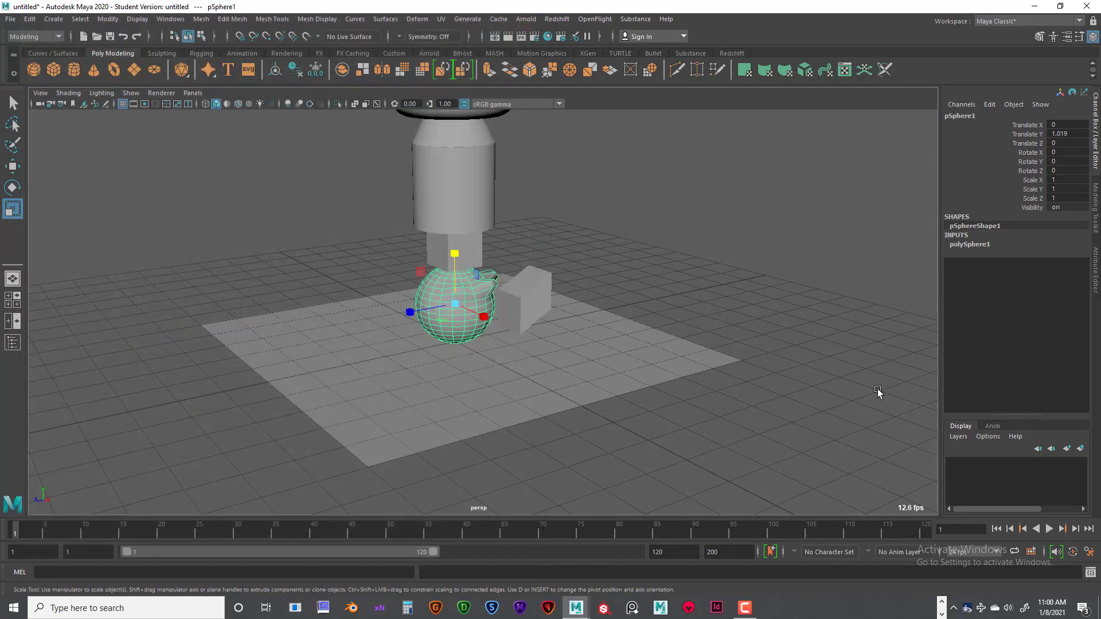
Turn the computer's Wi-Fi back on and open Maya's 1-Minute Startup Movies page in the browser.
left_click(981, 608)
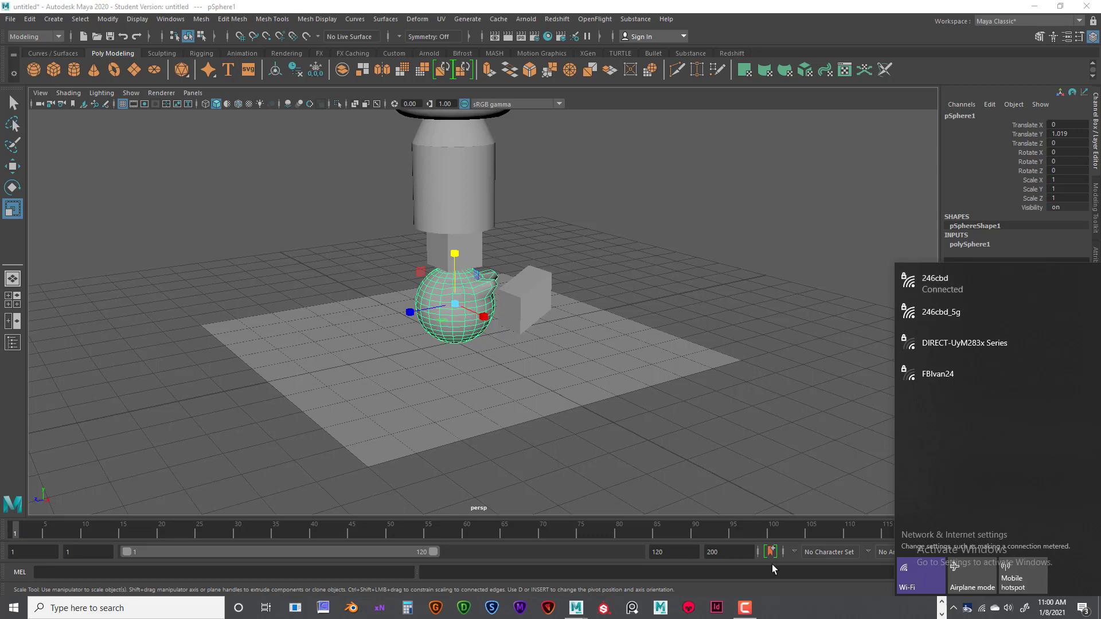
left_click(657, 124)
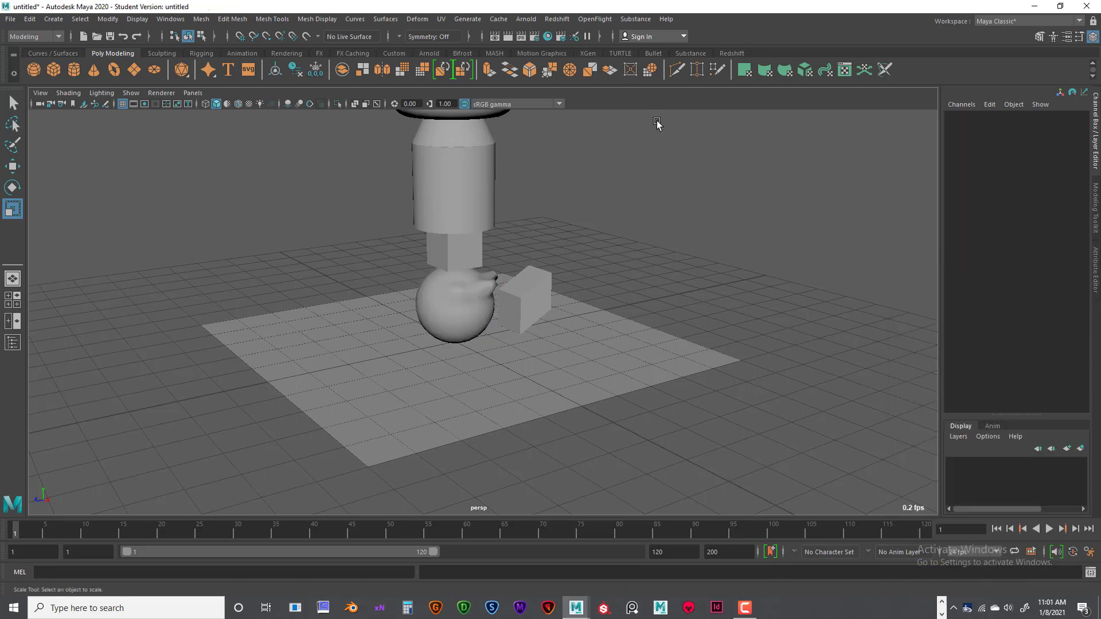
left_click(666, 19)
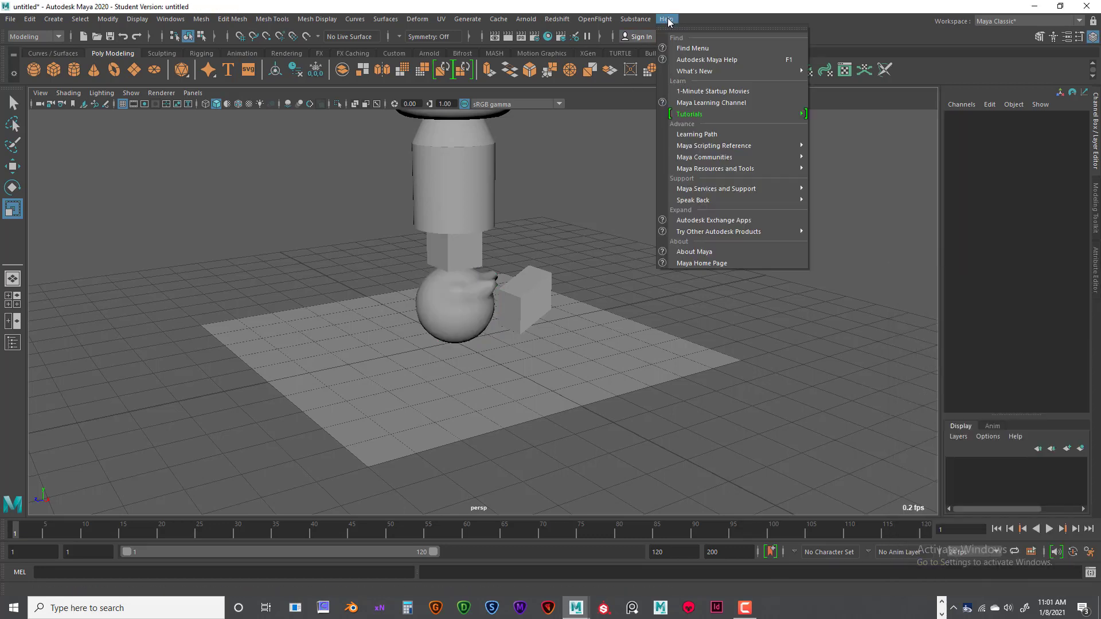
left_click(715, 96)
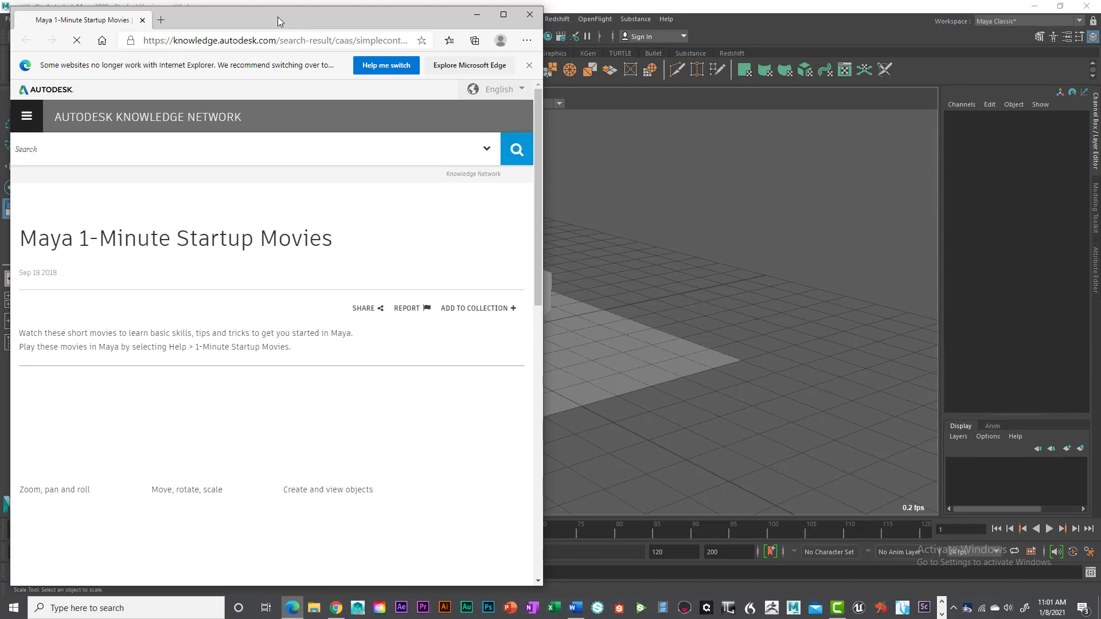
Look through the startup movies and related content on the Autodesk Knowledge Network page, then close the browser window.
left_click_drag(278, 16, 490, 11)
scroll(485, 220, "down", 4)
scroll(485, 219, "up", 1)
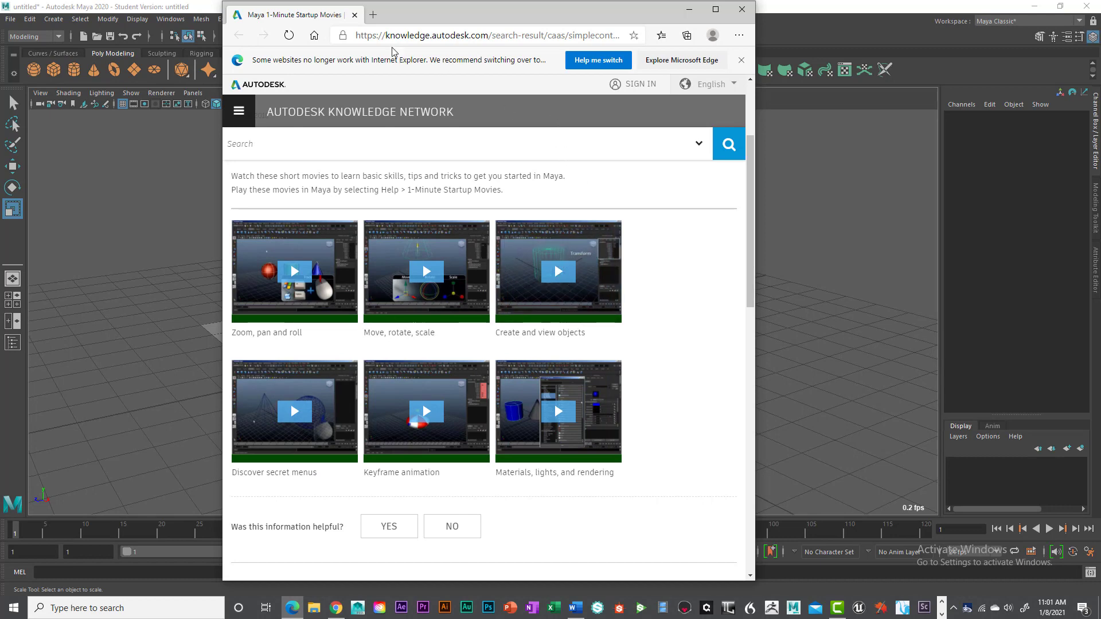
scroll(538, 255, "down", 6)
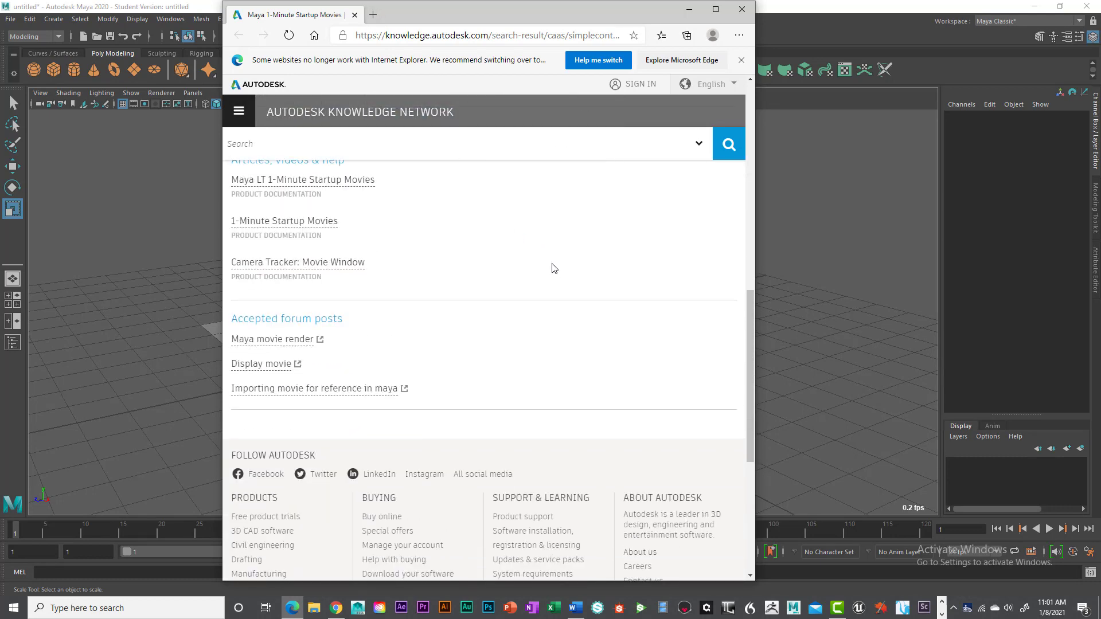
scroll(552, 268, "up", 2)
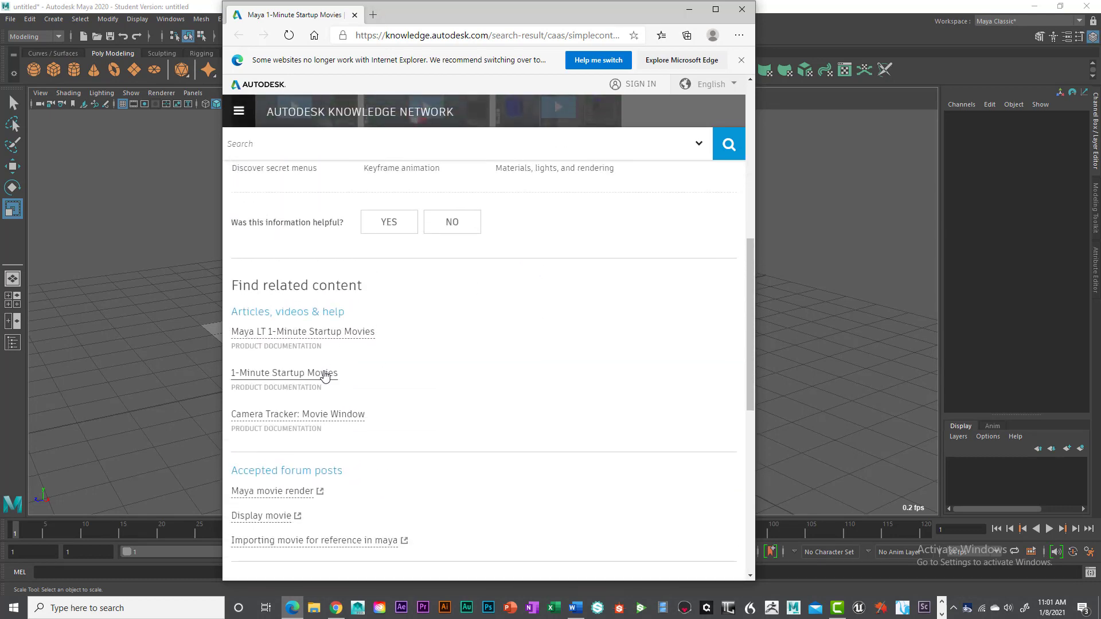
scroll(344, 344, "down", 3)
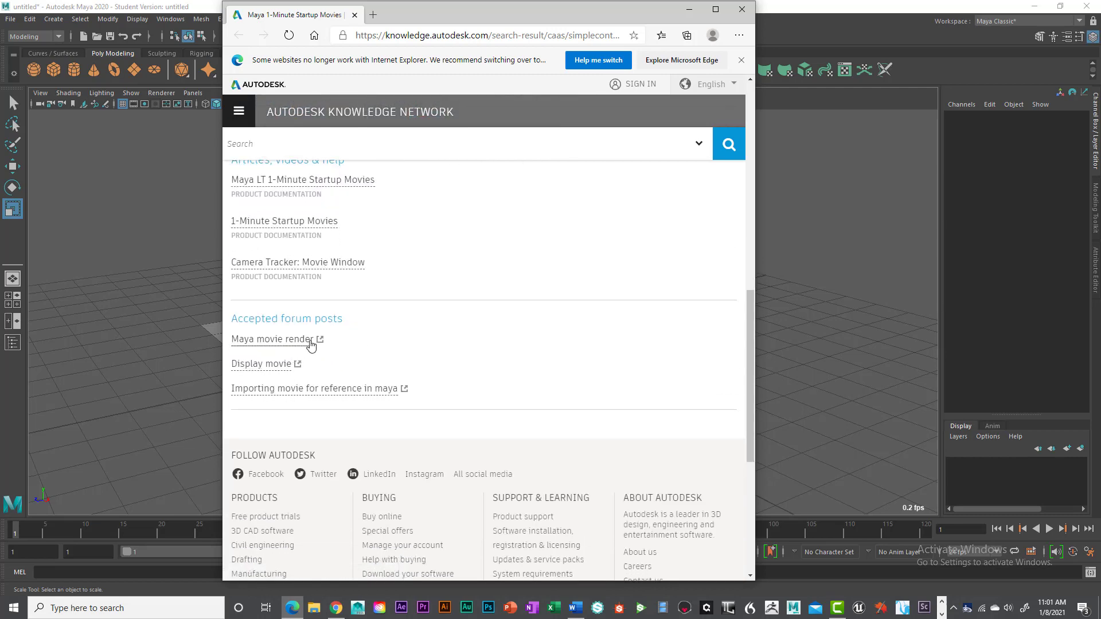
scroll(456, 319, "up", 7)
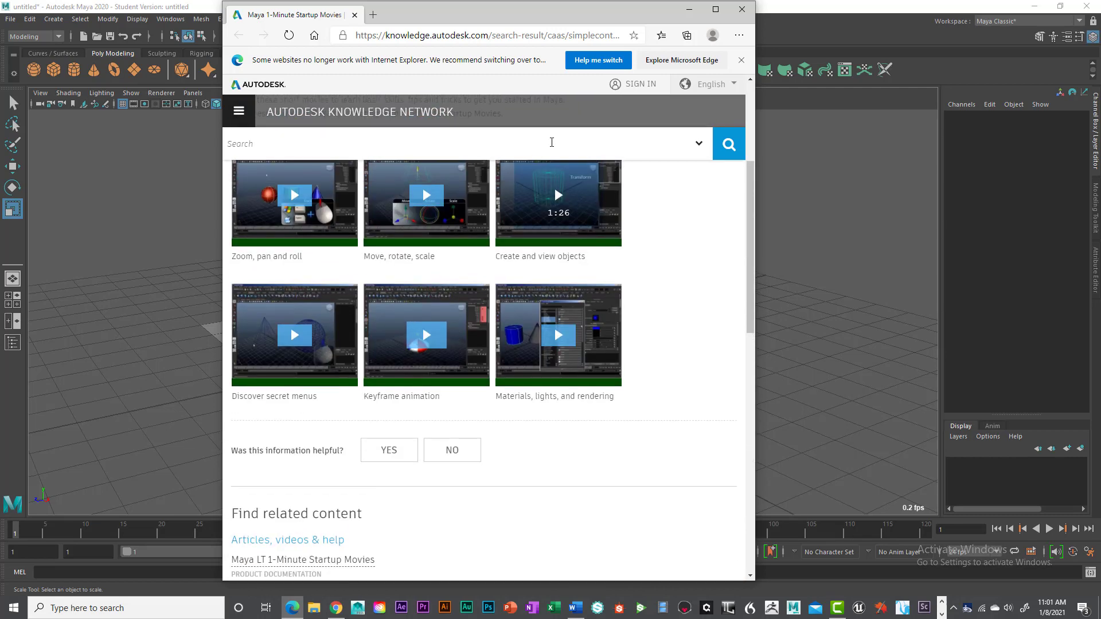
left_click(735, 18)
Open the Maya Learning Channel on YouTube, pause its welcome video, and look through its uploads and playlists.
left_click(665, 20)
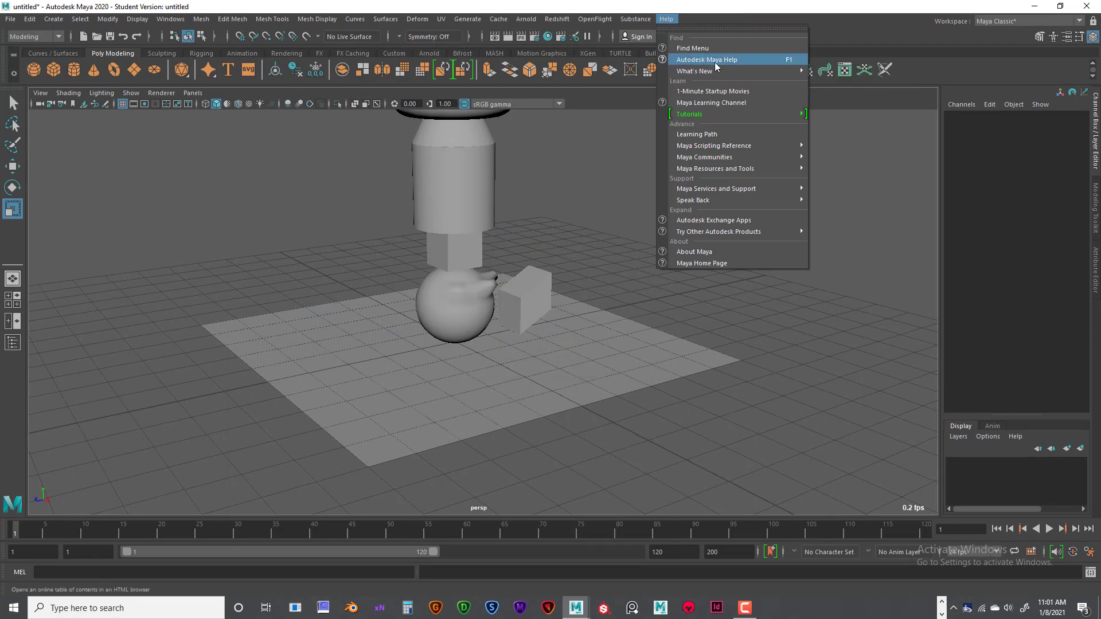
left_click(711, 102)
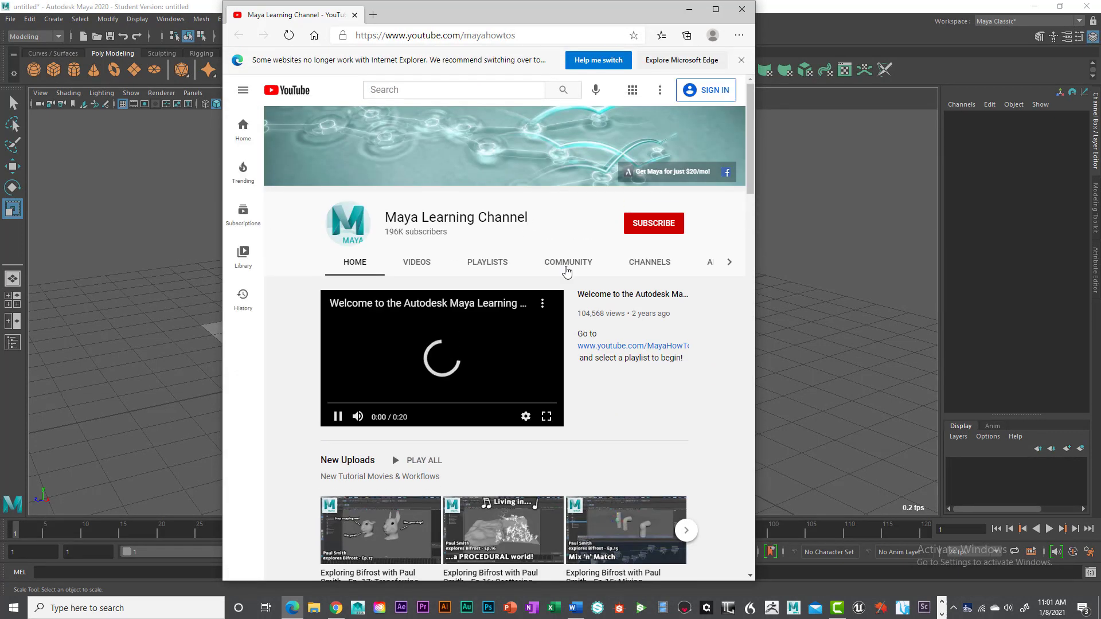
scroll(625, 271, "down", 4)
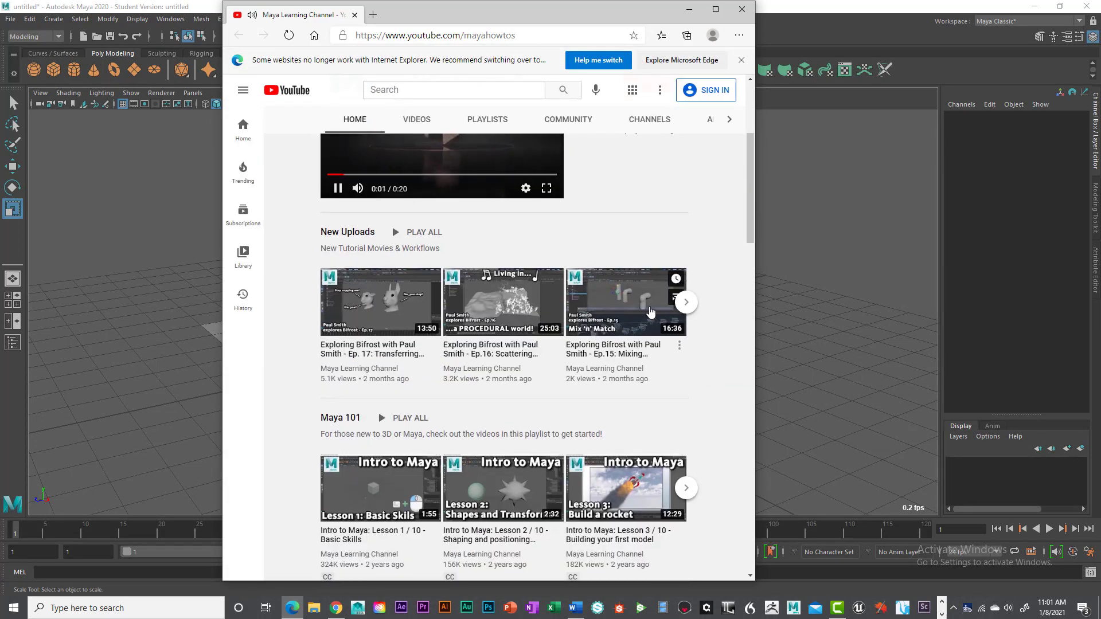
scroll(631, 287, "down", 3)
scroll(597, 278, "up", 6)
scroll(597, 278, "down", 3)
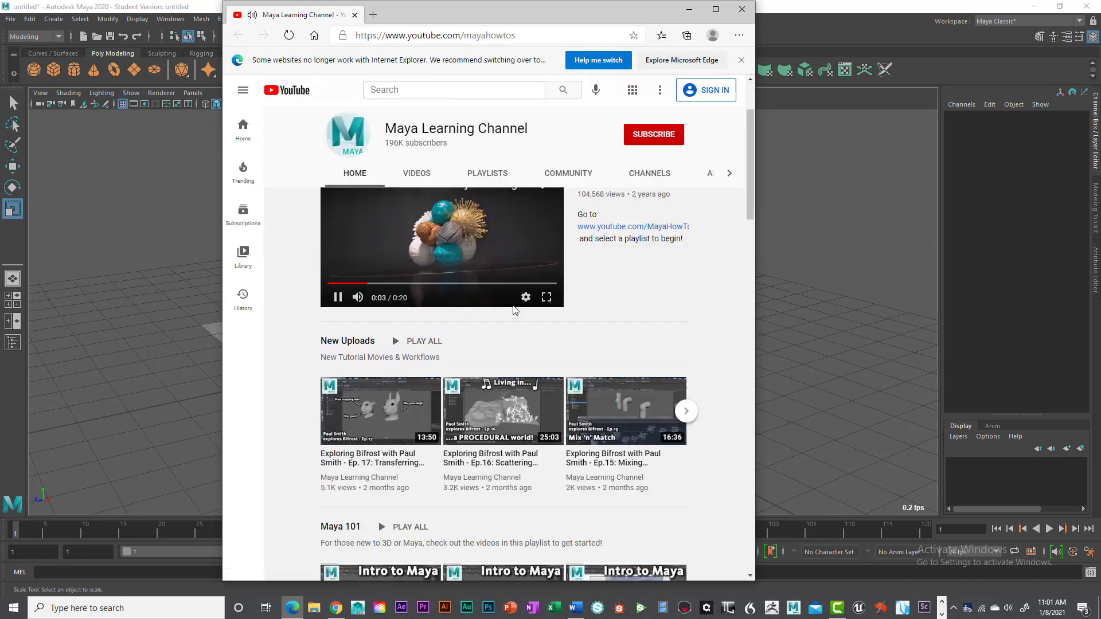
scroll(343, 362, "up", 4)
left_click(337, 417)
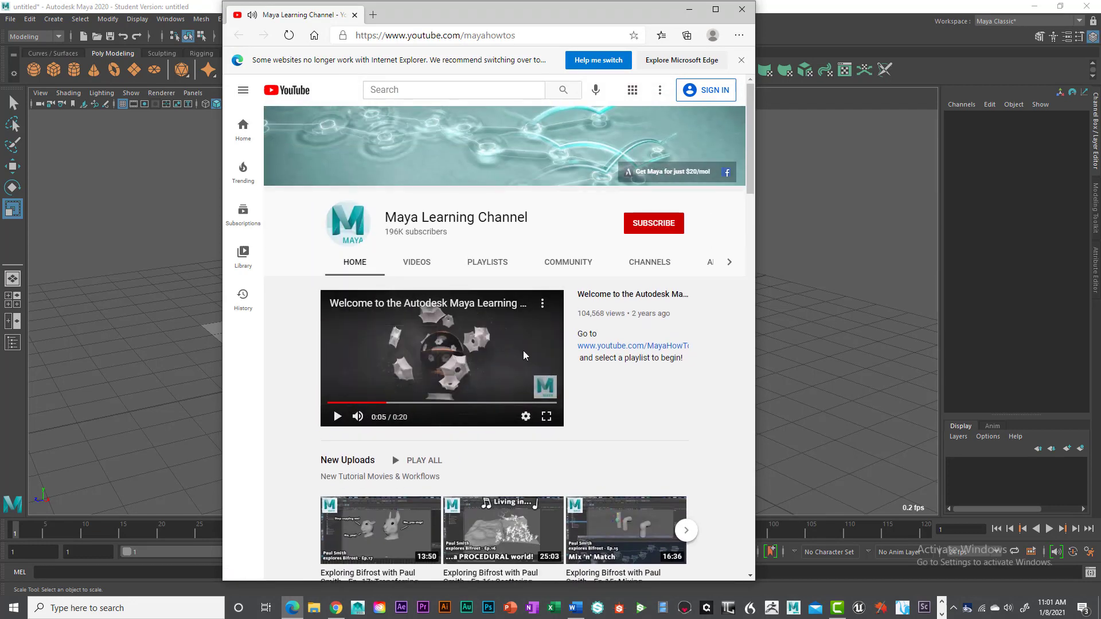
scroll(524, 350, "down", 4)
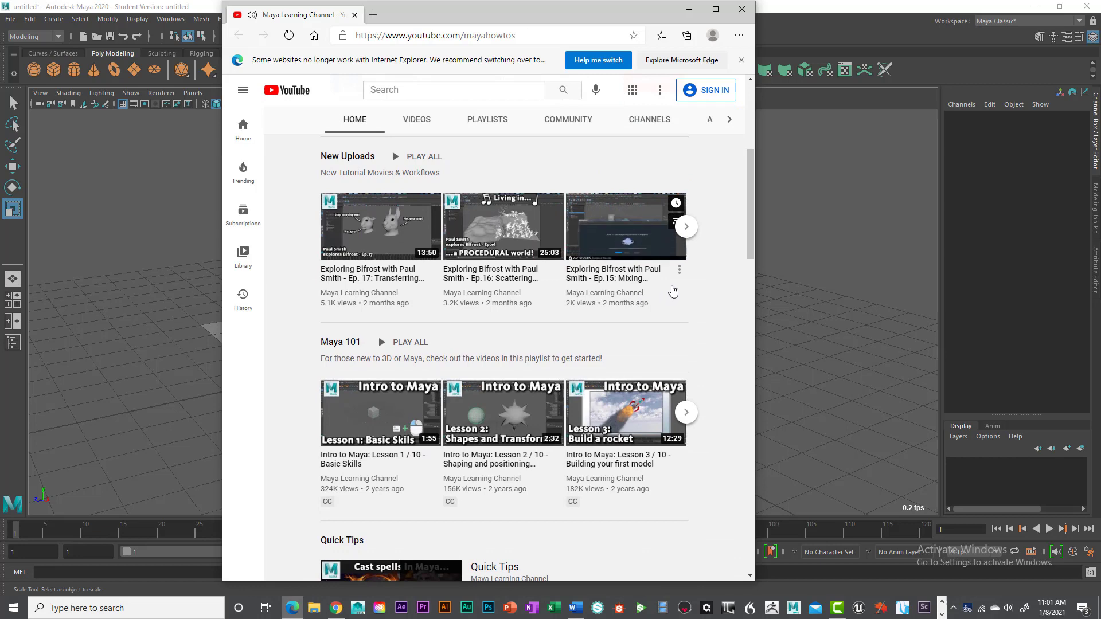
scroll(723, 307, "down", 3)
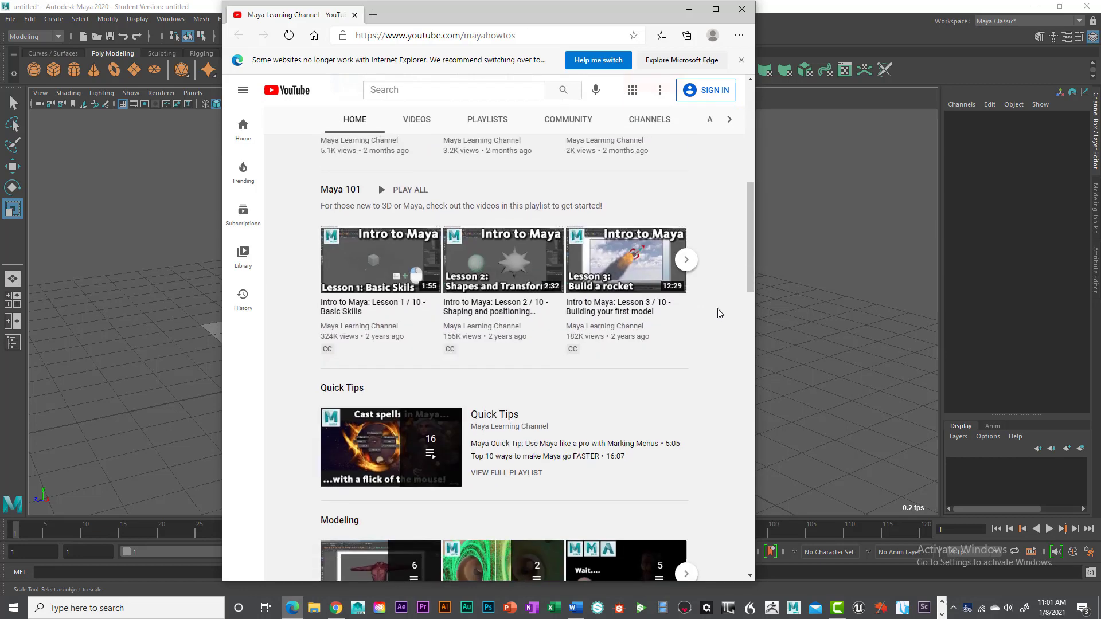
Look through the uploads, Maya 101 lessons, Quick Tips and Modeling playlists on the Maya Learning Channel home page.
scroll(679, 295, "down", 3)
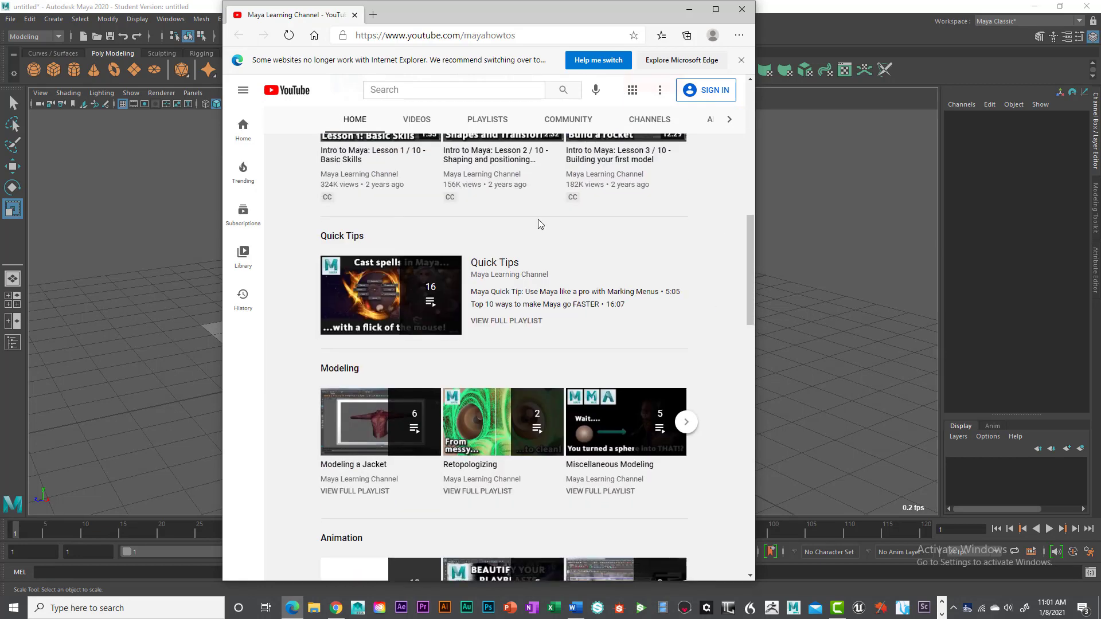
scroll(539, 221, "down", 1)
scroll(623, 253, "up", 5)
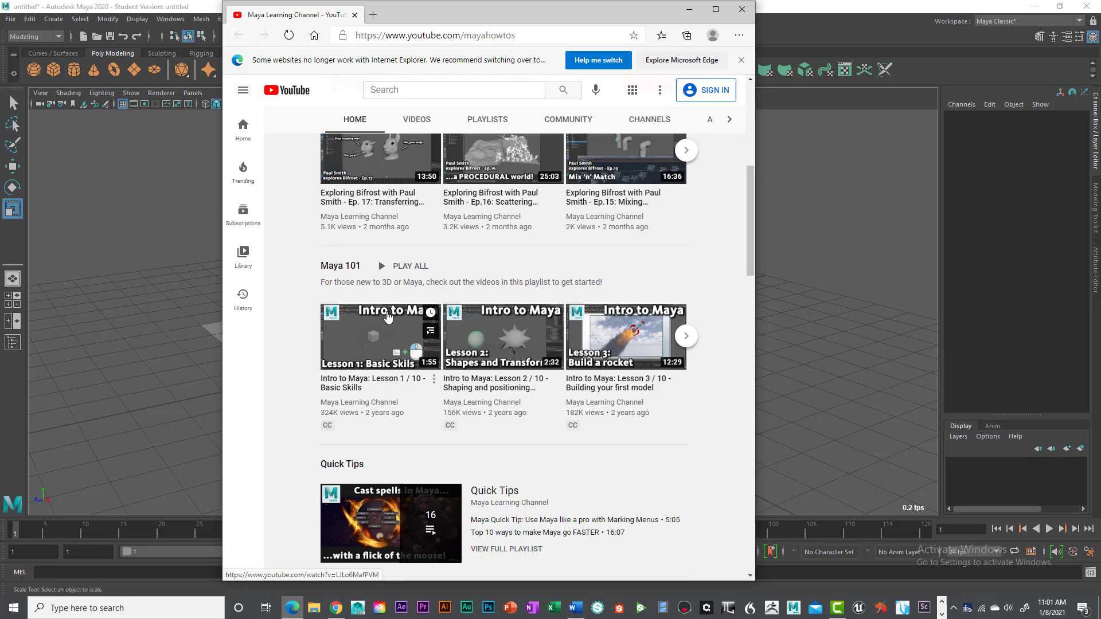
scroll(345, 278, "down", 1)
scroll(418, 242, "up", 4)
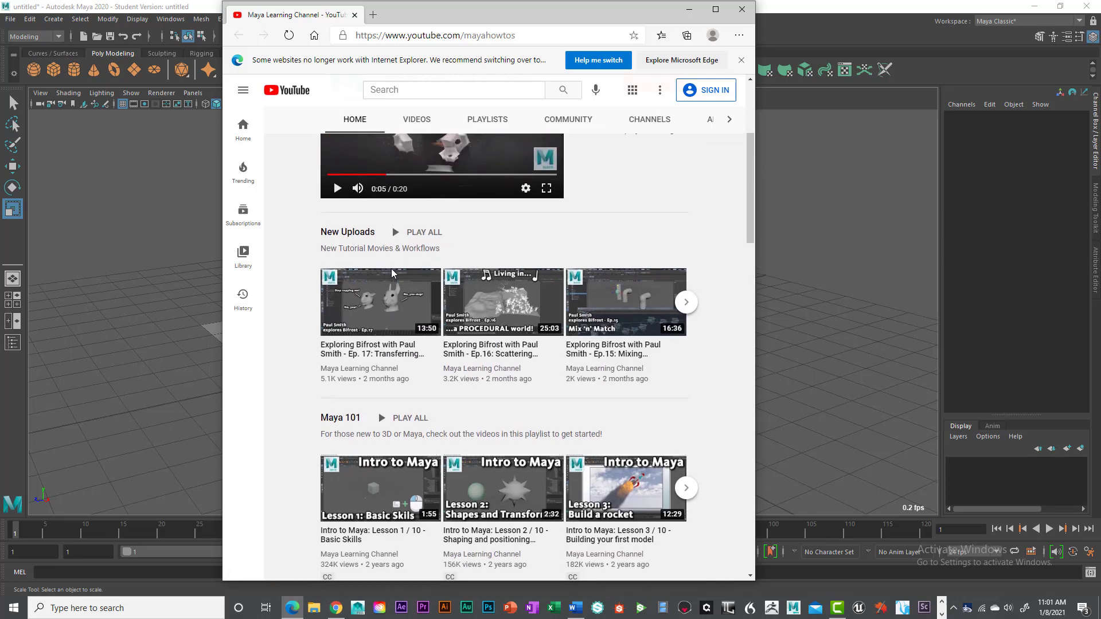
scroll(652, 365, "up", 3)
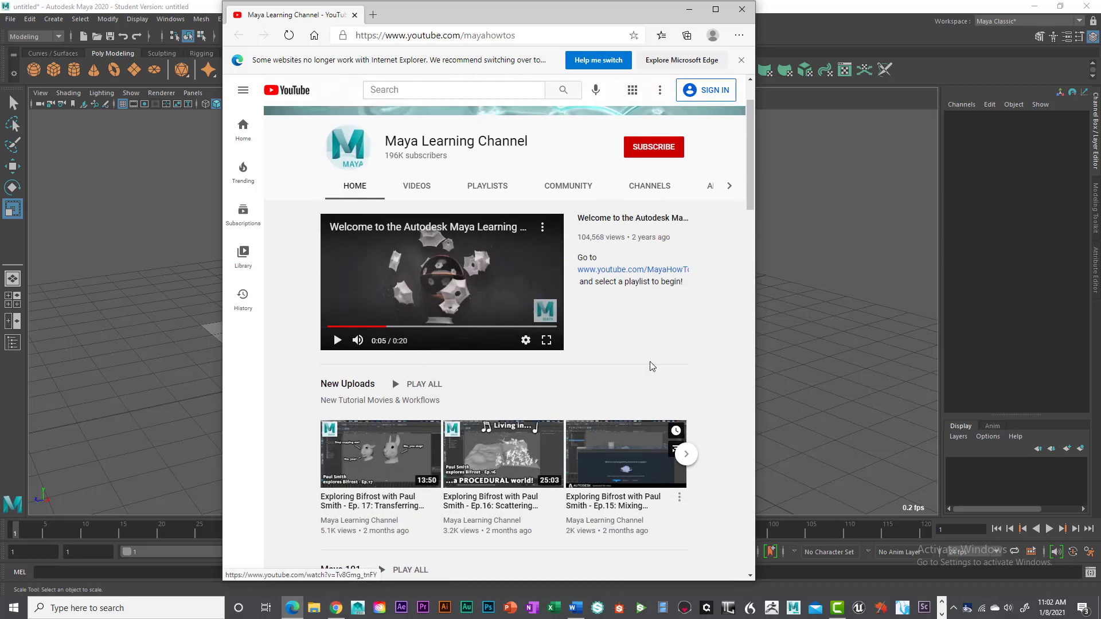
scroll(647, 364, "down", 7)
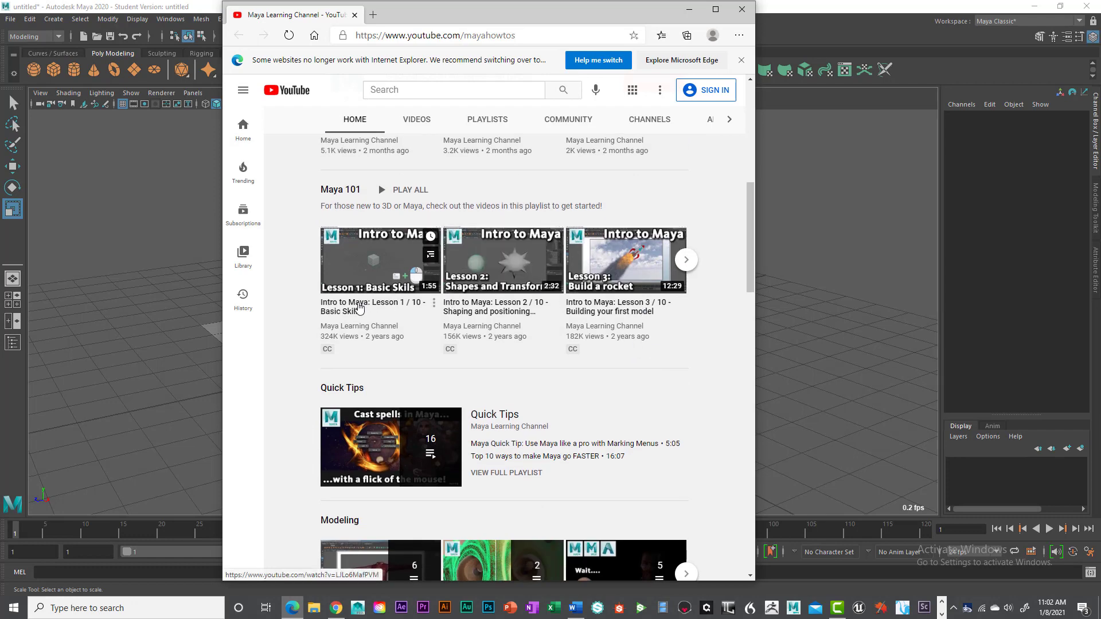
scroll(405, 319, "down", 1)
scroll(425, 312, "up", 1)
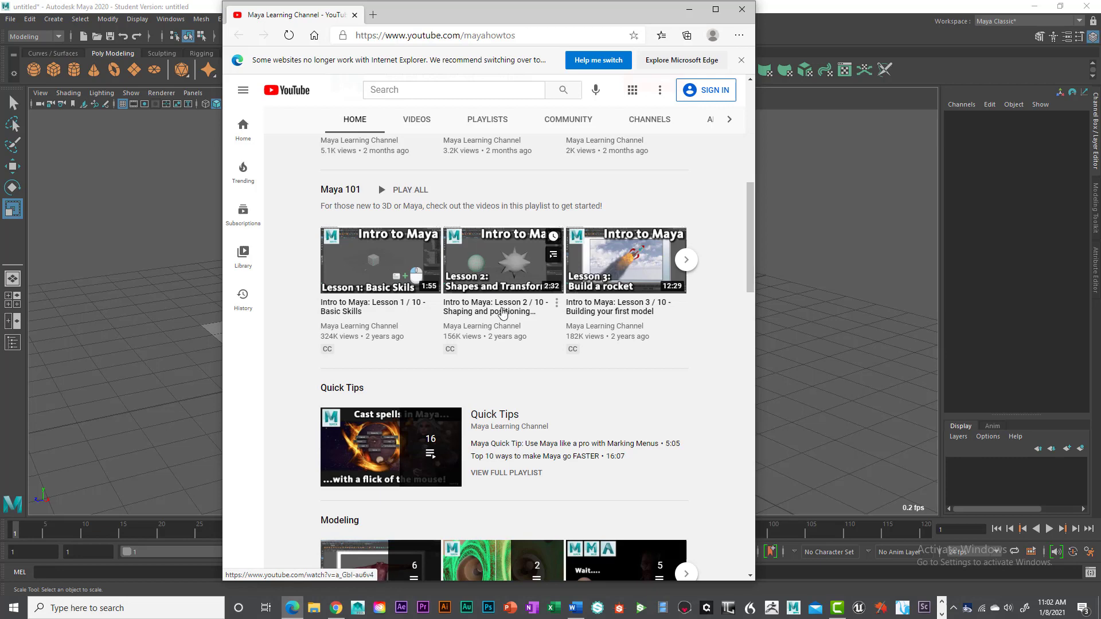
Browse the Maya 101 row through to Lesson 10 and the Maya Basics videos, and return to Lesson 1.
left_click(684, 261)
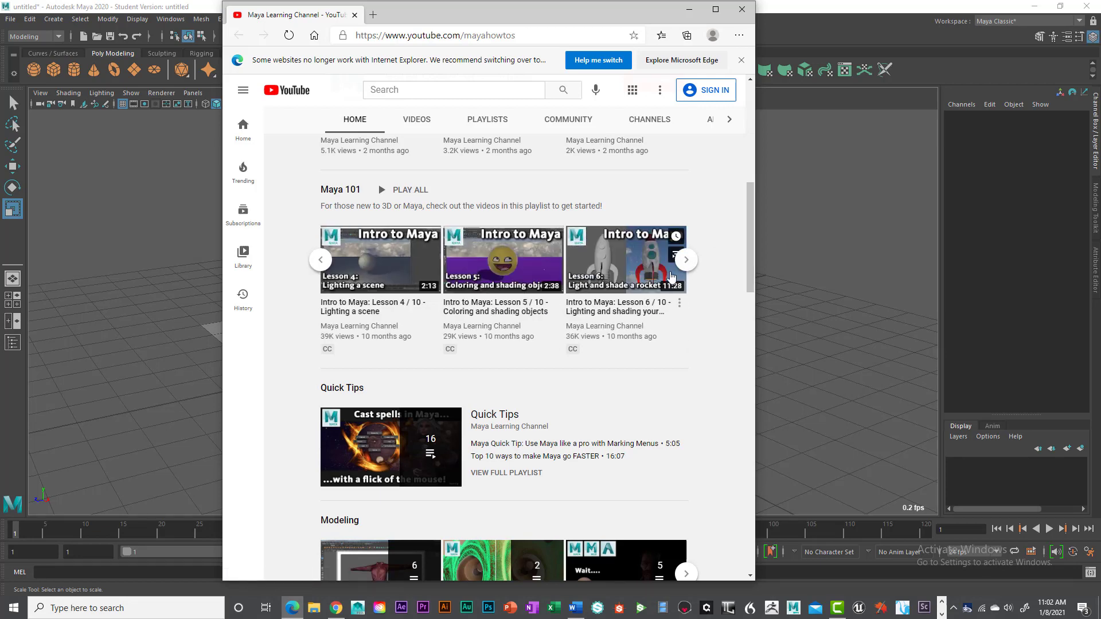
left_click(685, 264)
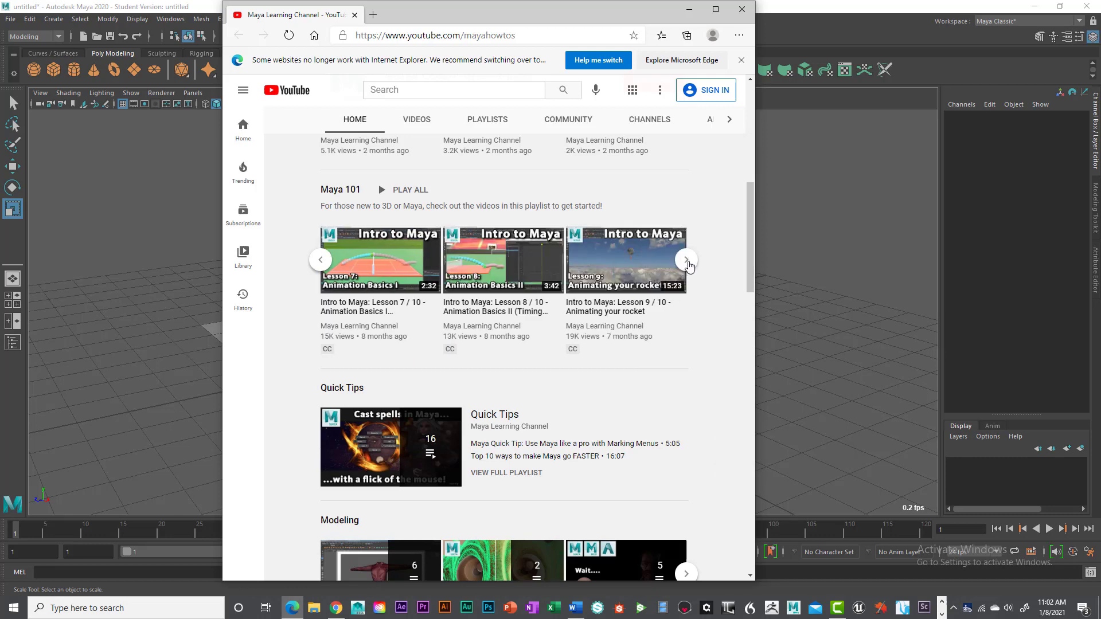
left_click(686, 261)
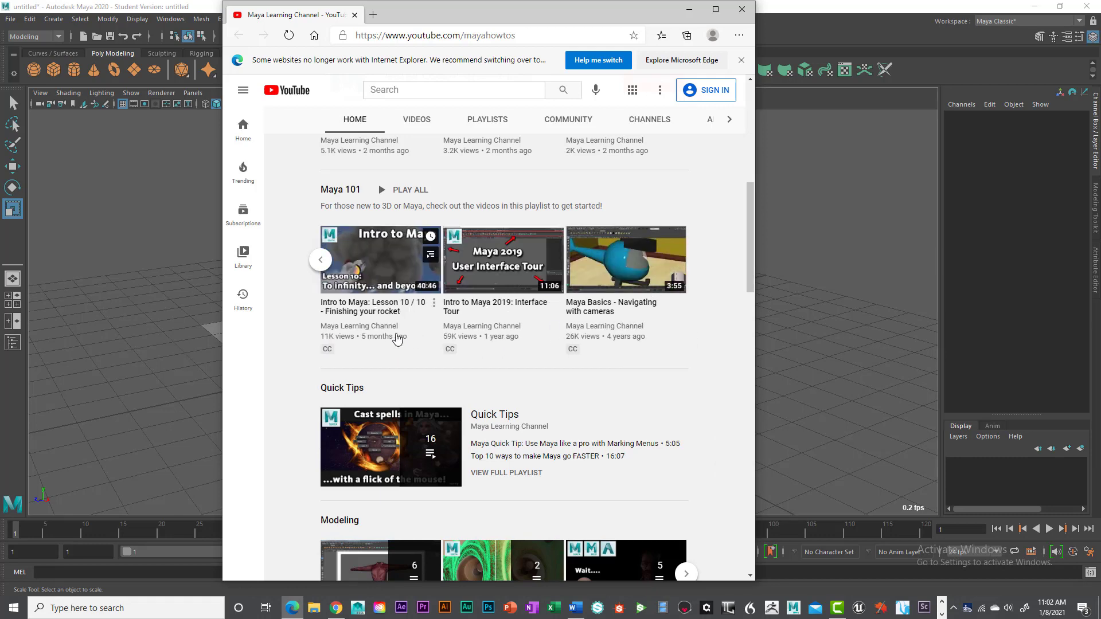
left_click(321, 262)
left_click(321, 262)
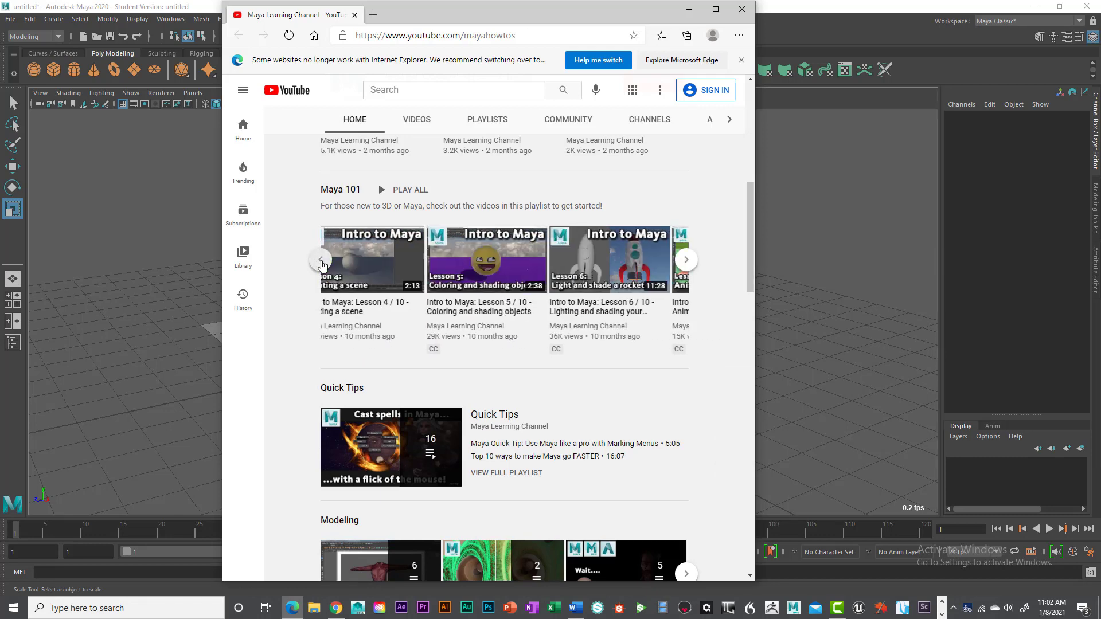
left_click(321, 262)
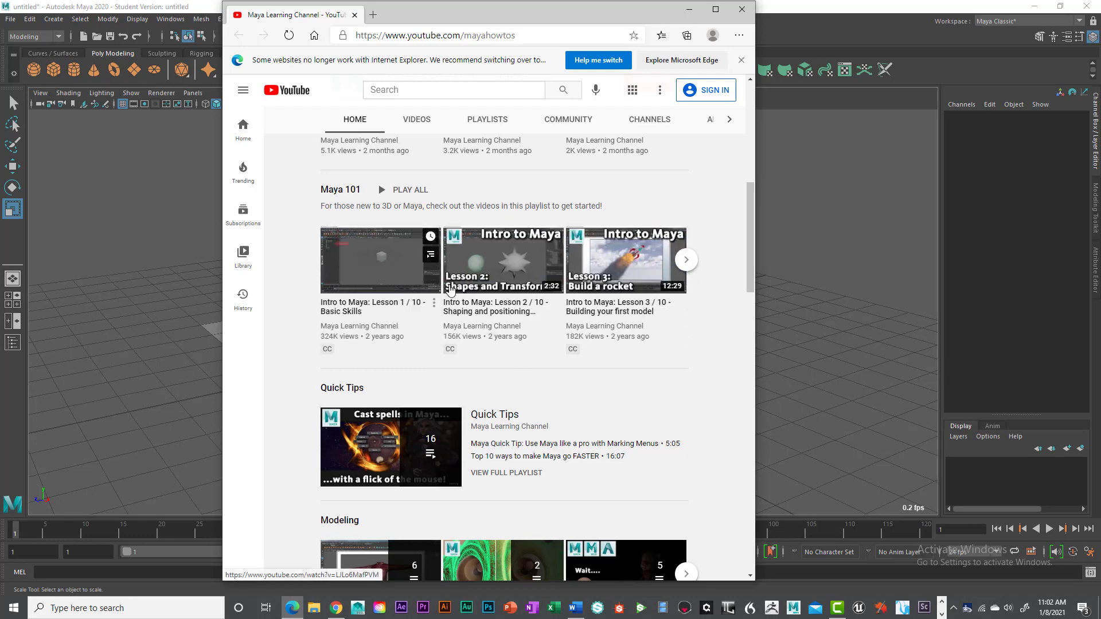
Open the full Maya 101 playlist from the Maya Learning Channel home page.
scroll(533, 307, "down", 3)
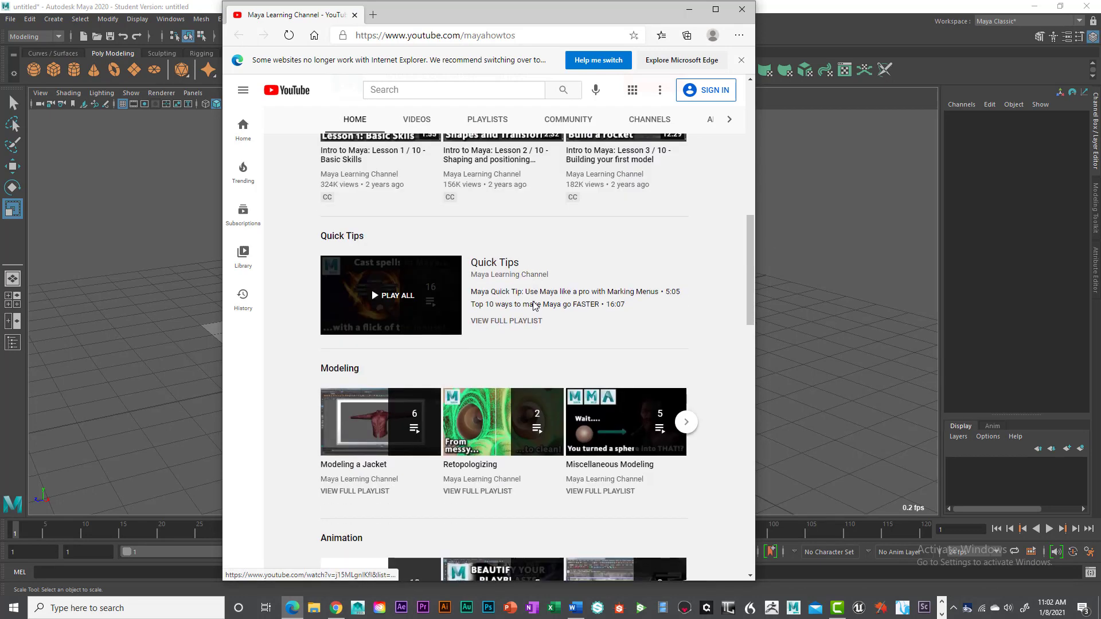
scroll(533, 307, "up", 4)
scroll(534, 307, "up", 2)
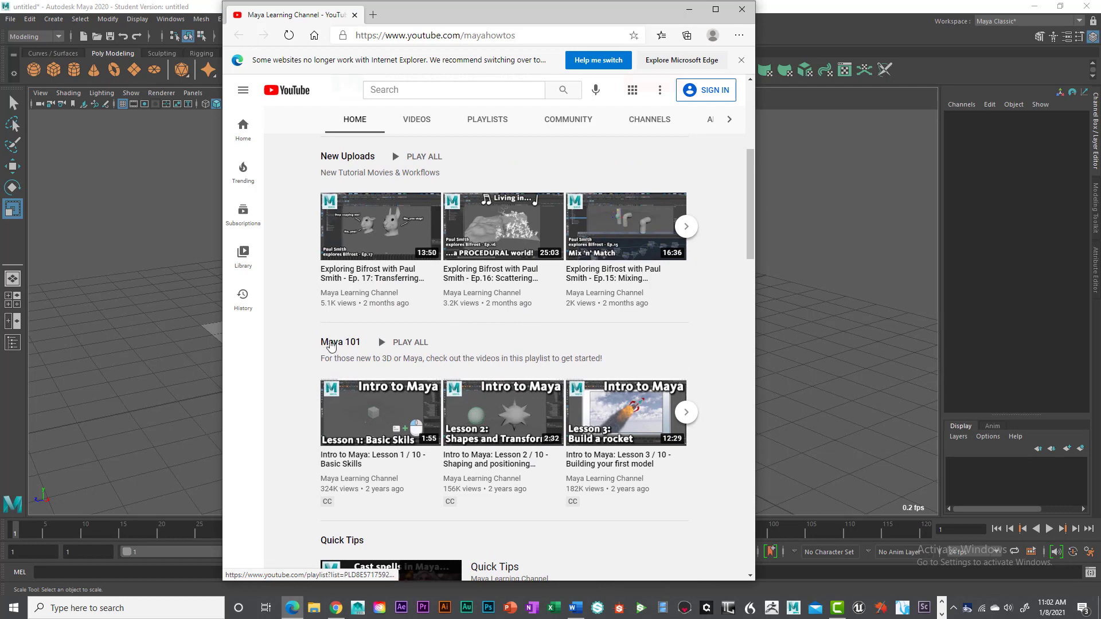
scroll(352, 344, "down", 1)
left_click(345, 267)
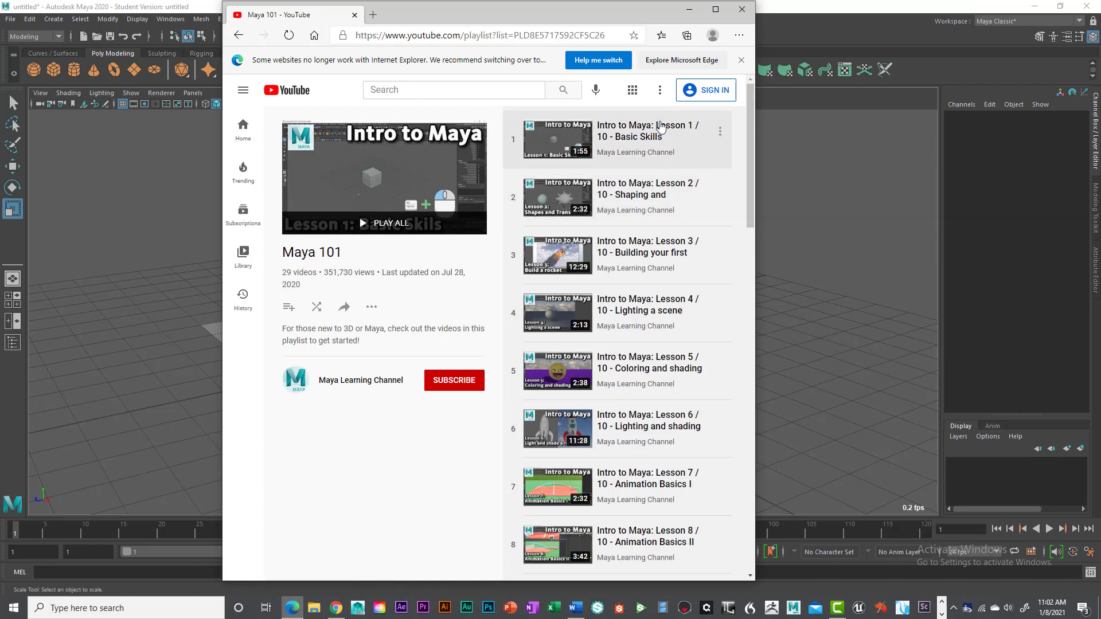
Look through the Intro to Maya and Maya Basics videos in the Maya 101 playlist, then close the browser window.
scroll(663, 459, "down", 3)
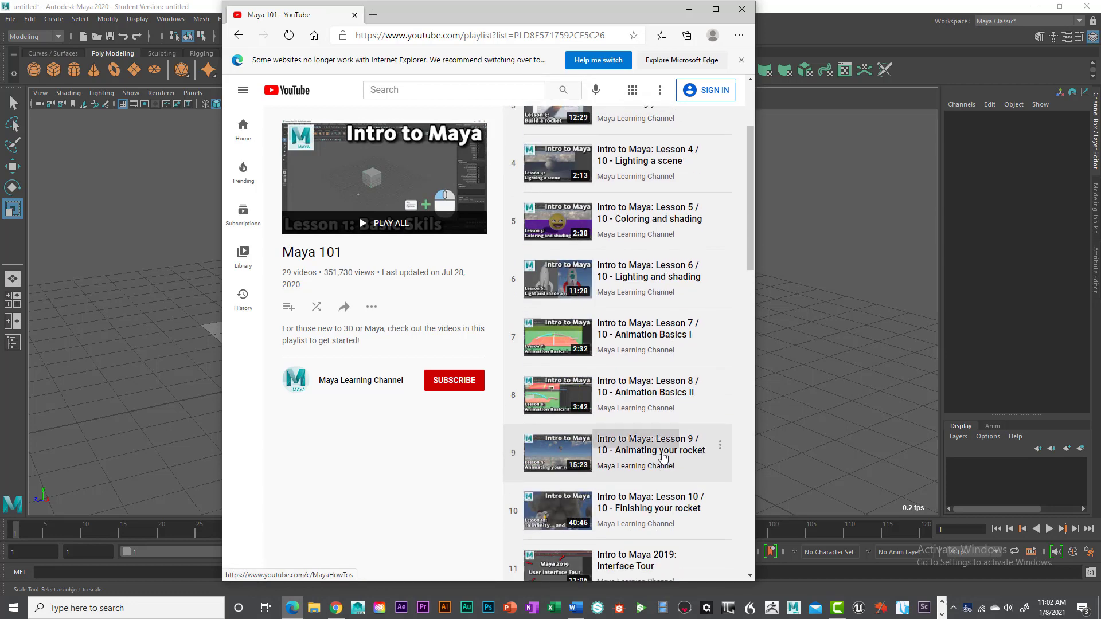
scroll(663, 457, "down", 6)
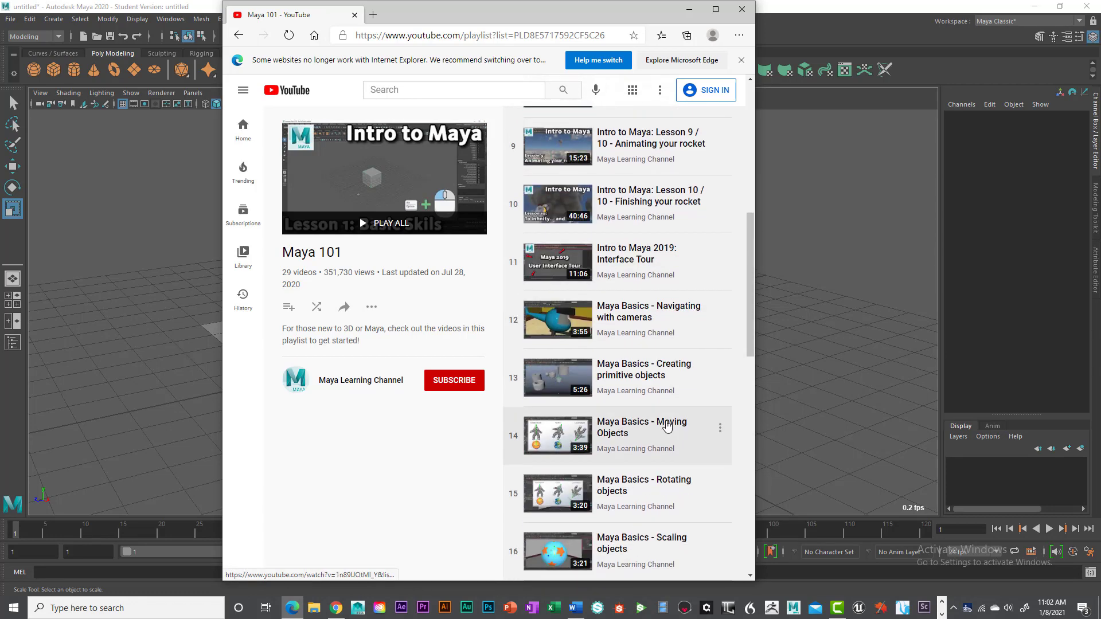
scroll(667, 425, "down", 2)
scroll(666, 424, "up", 10)
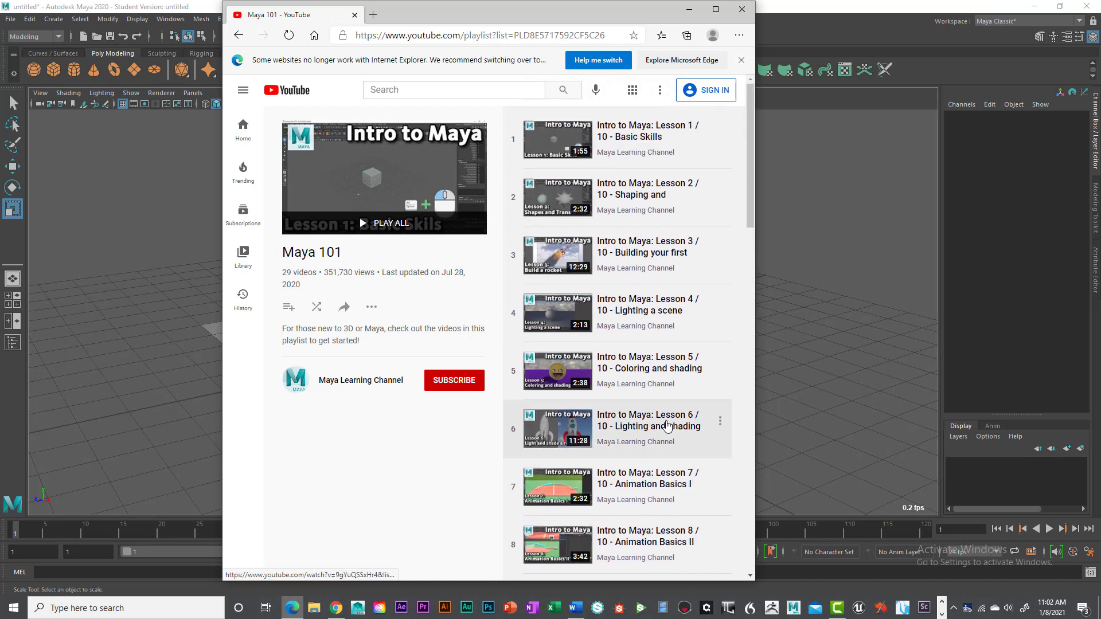
scroll(666, 424, "down", 11)
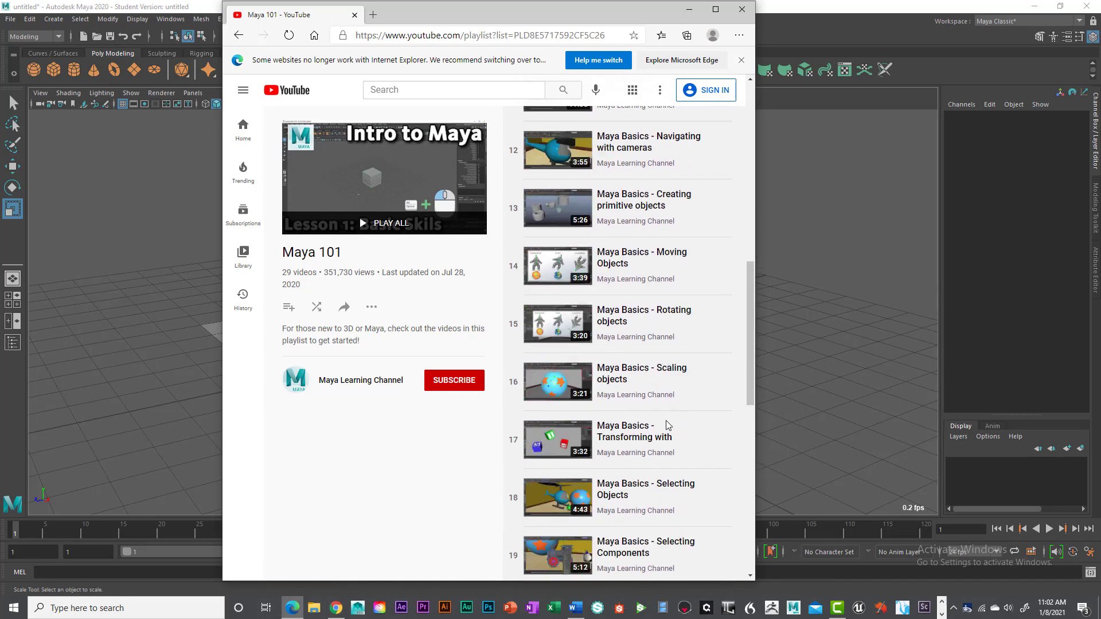
scroll(666, 425, "up", 11)
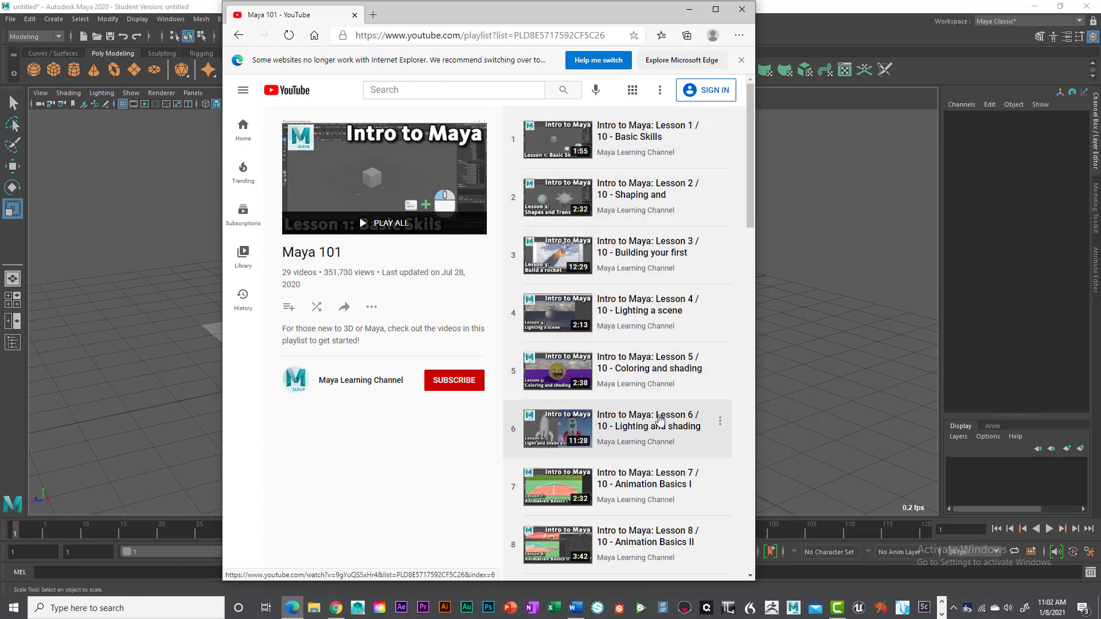
scroll(653, 413, "down", 5)
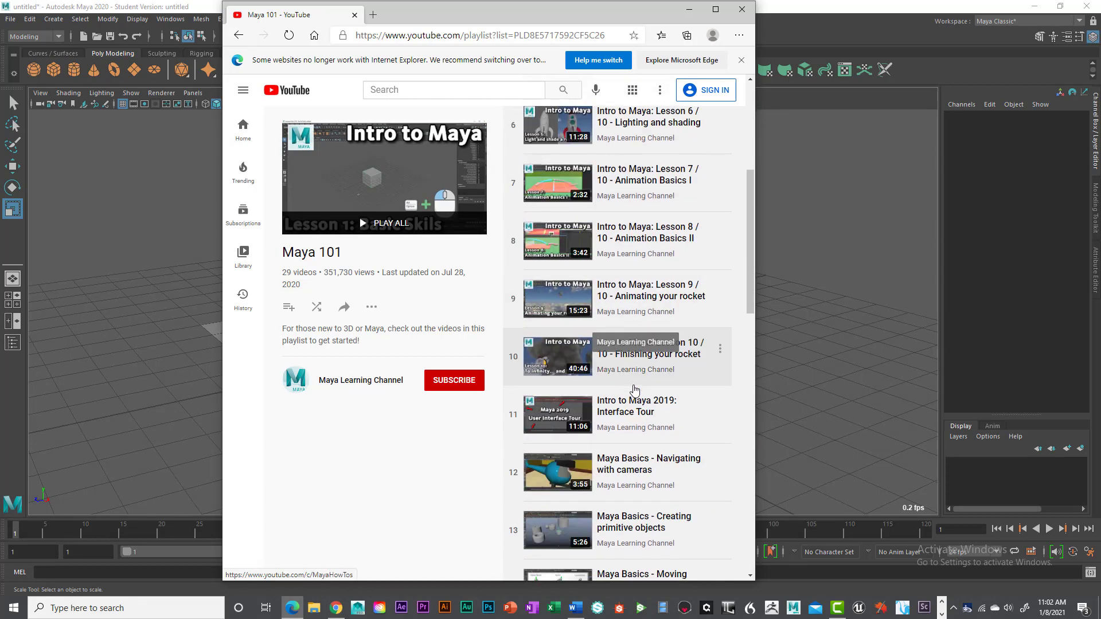
scroll(635, 390, "up", 5)
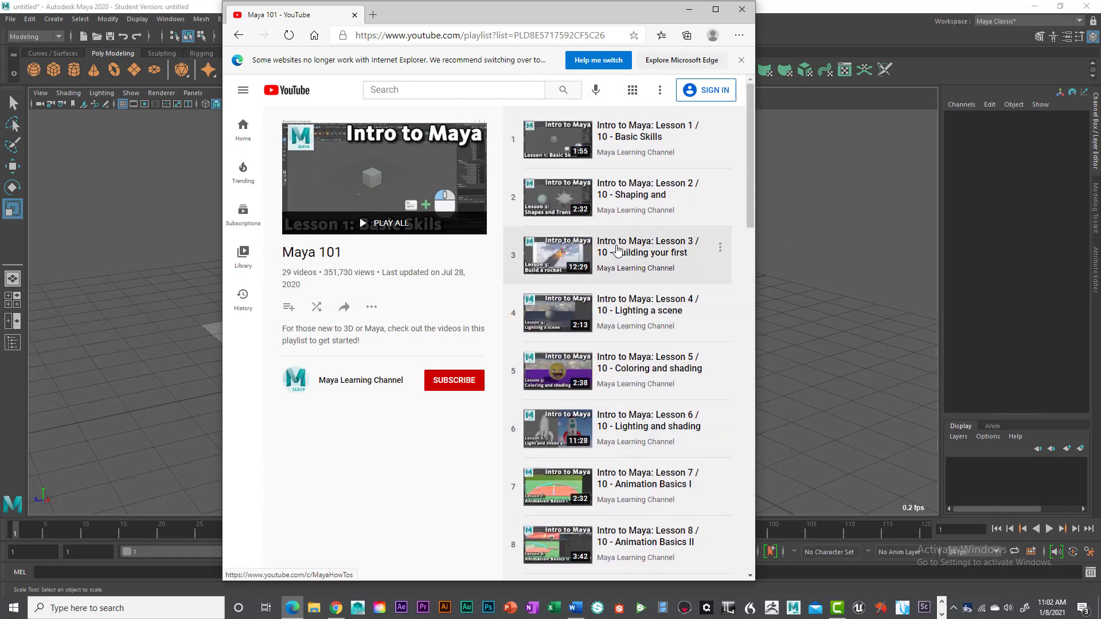
left_click(742, 9)
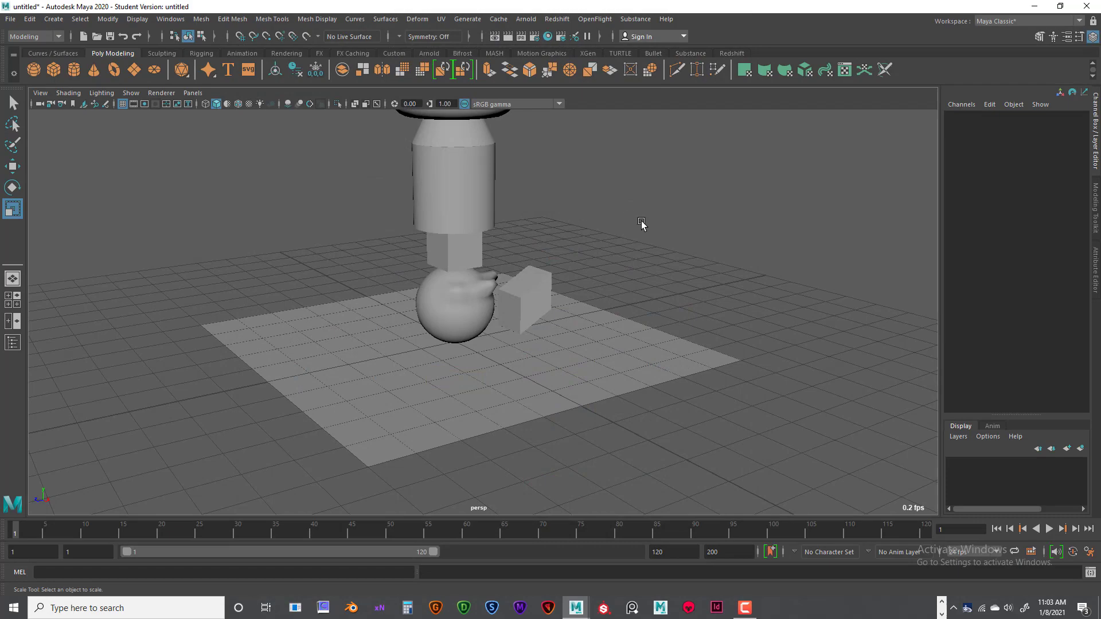
Switch the stacked cylinder to face selection and select one of its side faces.
left_click_drag(641, 224, 577, 287, "alt")
middle_click_drag(578, 287, 531, 291, "alt")
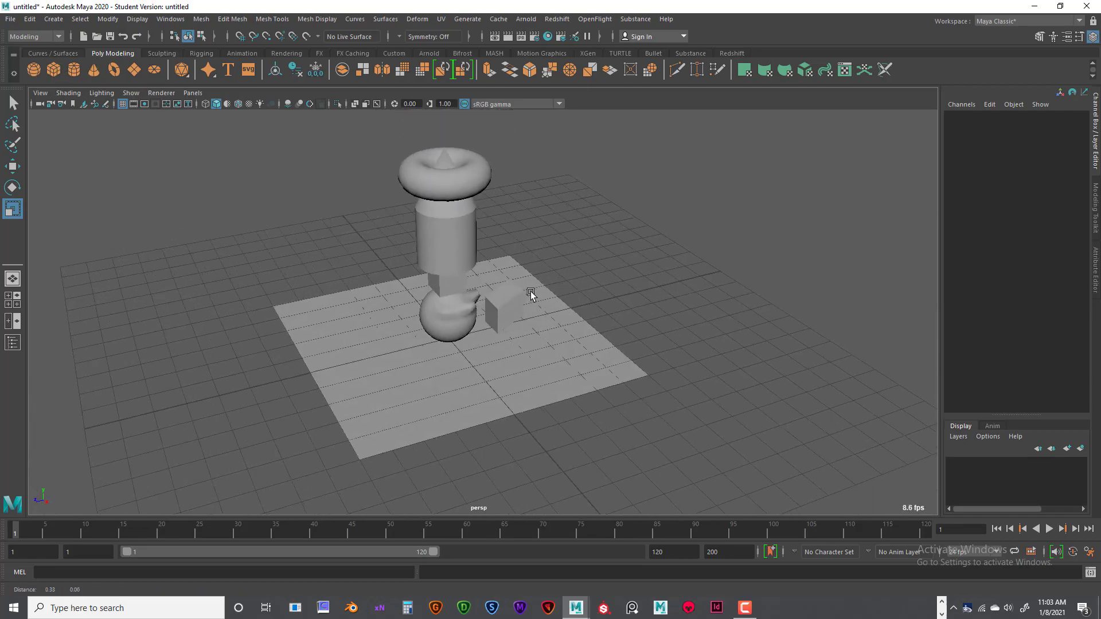
left_click_drag(531, 291, 491, 273, "alt")
scroll(442, 281, "down", 5)
scroll(442, 275, "up", 6)
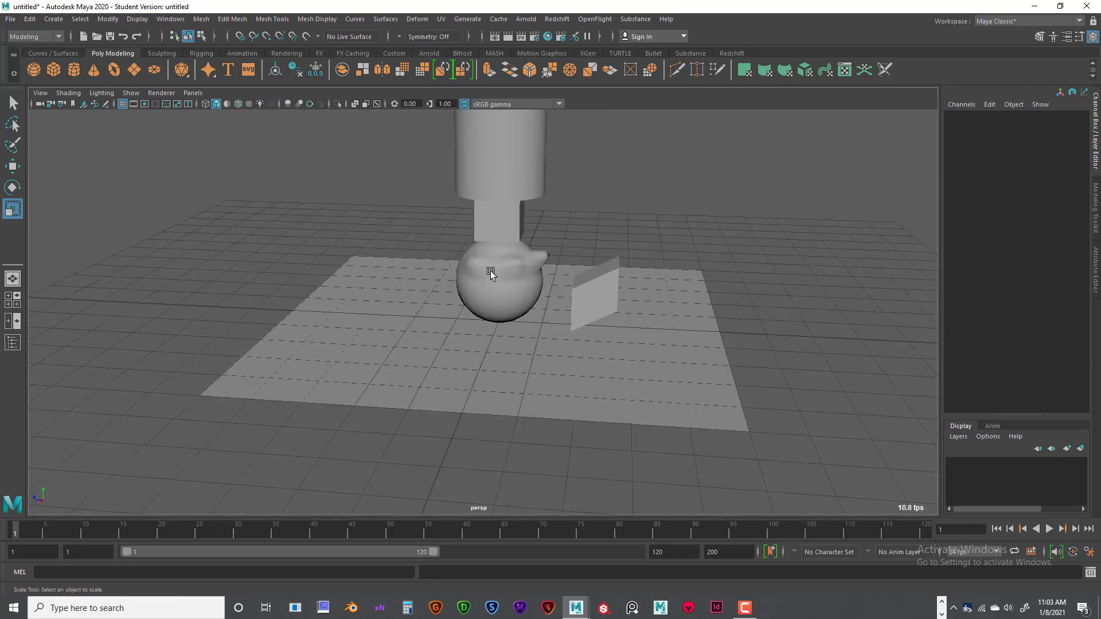
scroll(491, 273, "down", 3)
left_click(485, 197)
right_click(504, 200)
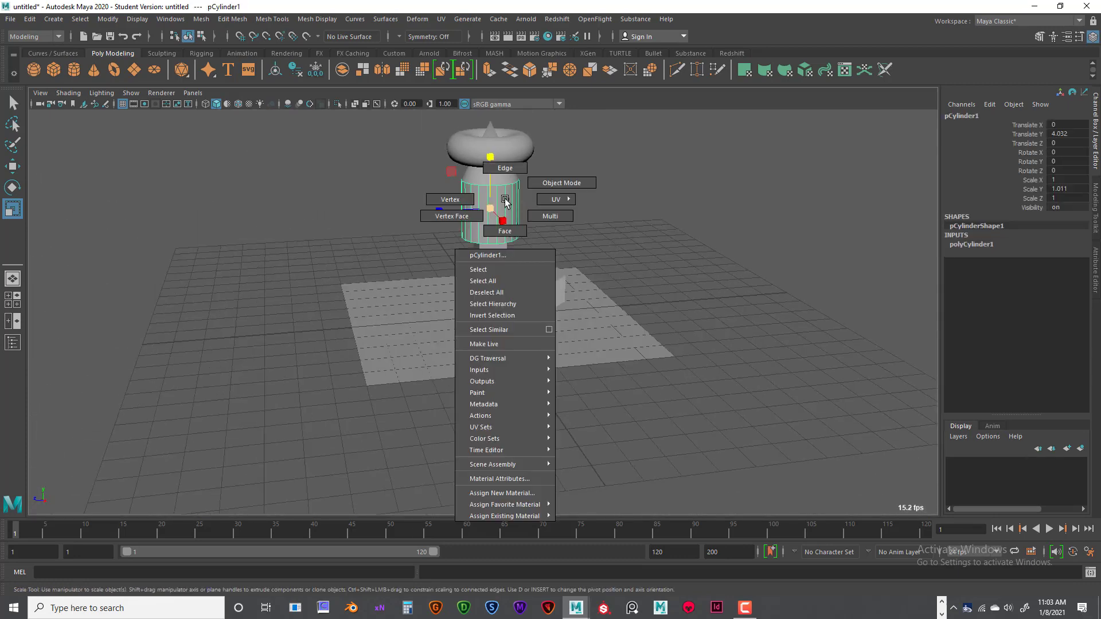
left_click(505, 231)
left_click(509, 224)
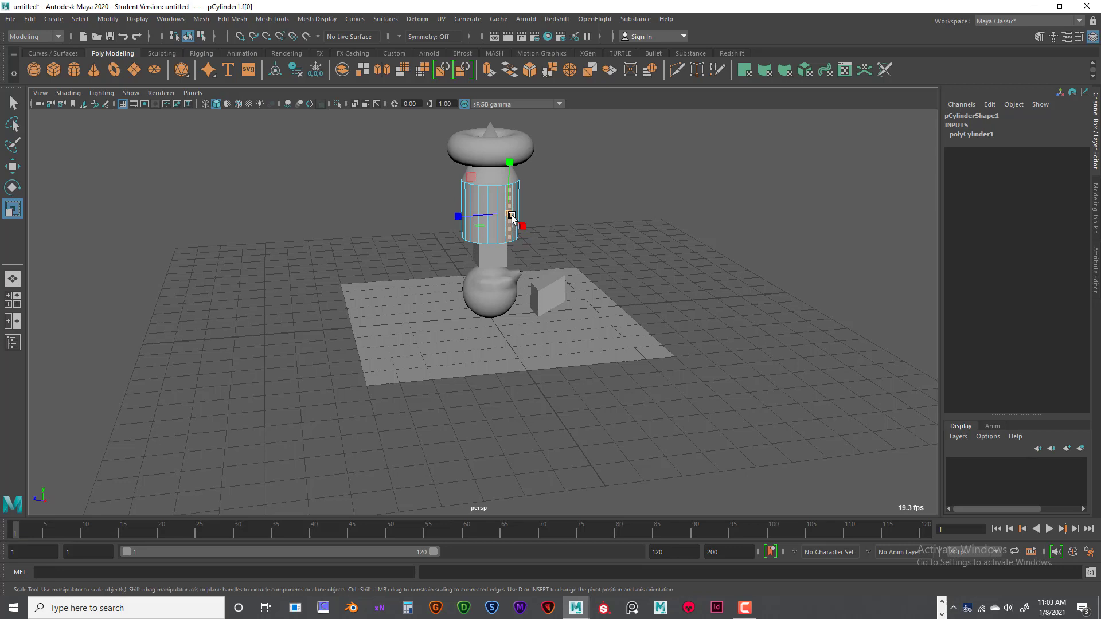
Select whole objects one after another: the sphere, the cylinder, the torus and the separate cube beside the stack.
left_click_drag(584, 259, 520, 269, "alt")
left_click(494, 288)
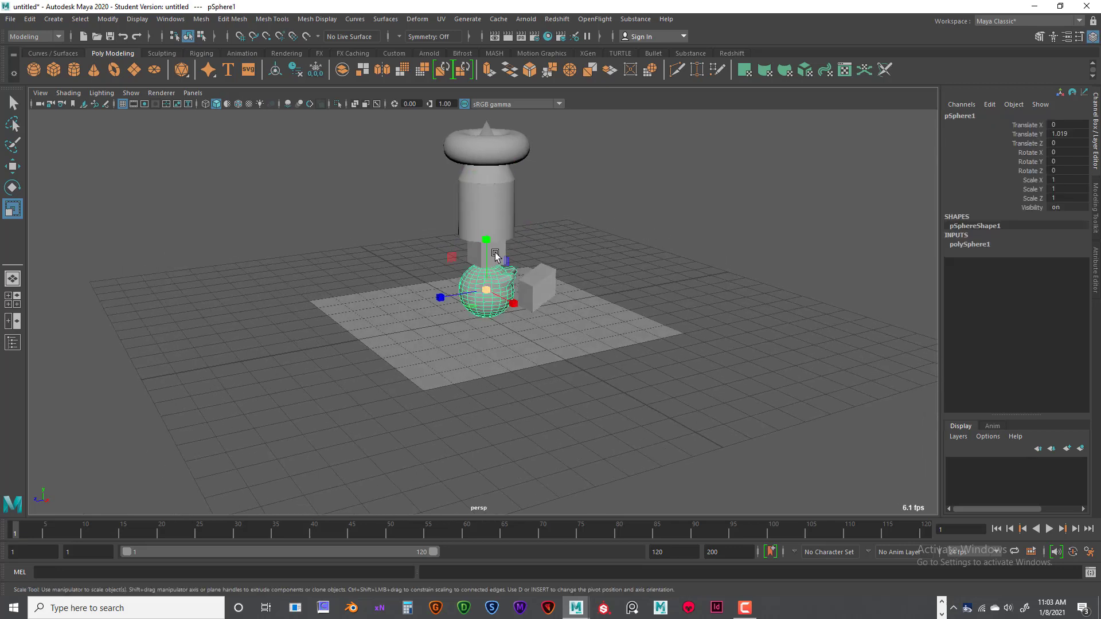
left_click(497, 196)
left_click(512, 140)
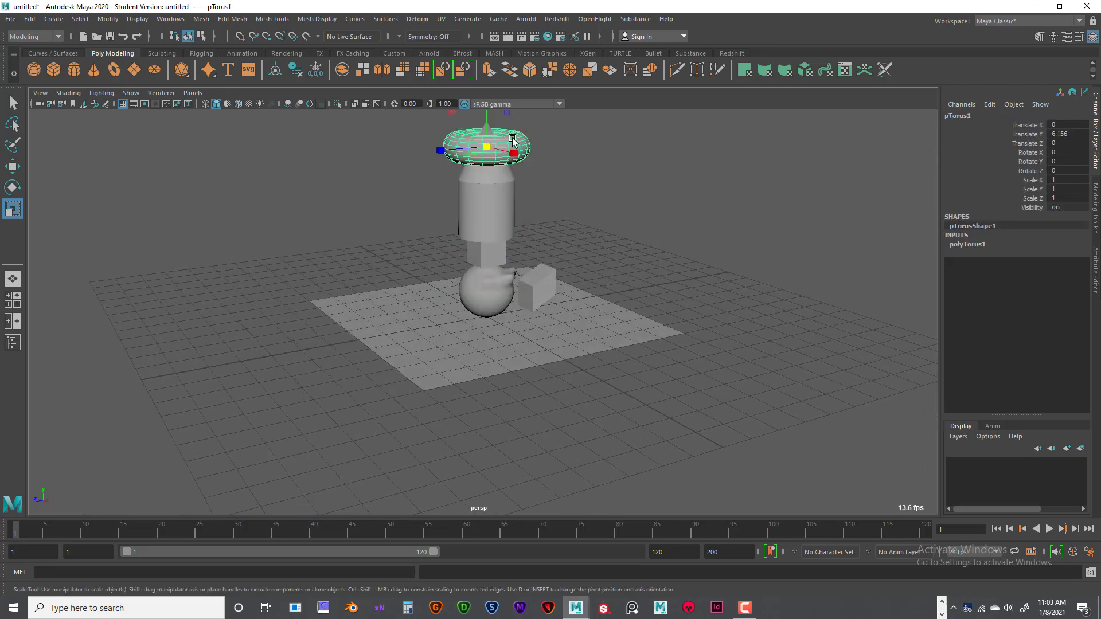
left_click(544, 277)
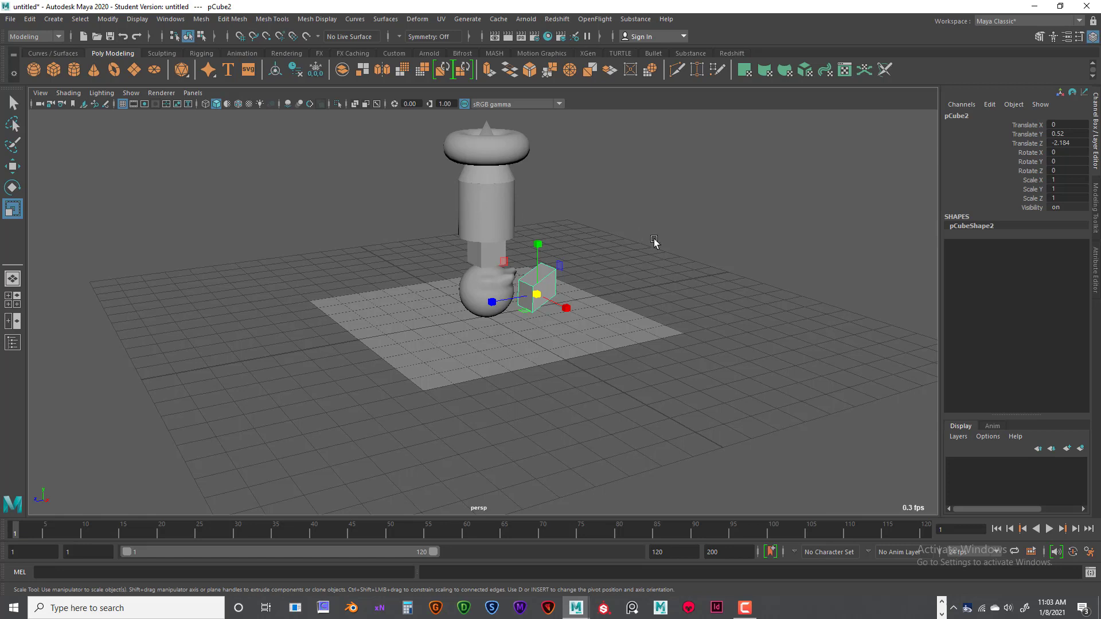
Deselect the cube, select and deselect the cylinder, and select the torus on top of the stack.
left_click(684, 254)
left_click(494, 214)
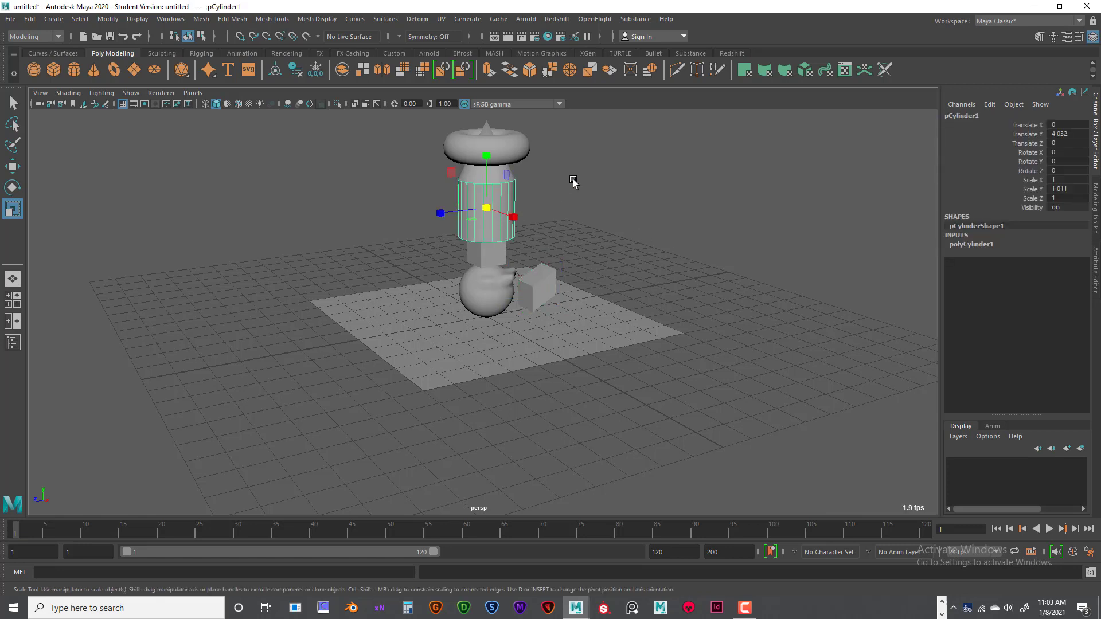
left_click(573, 182)
left_click(503, 150)
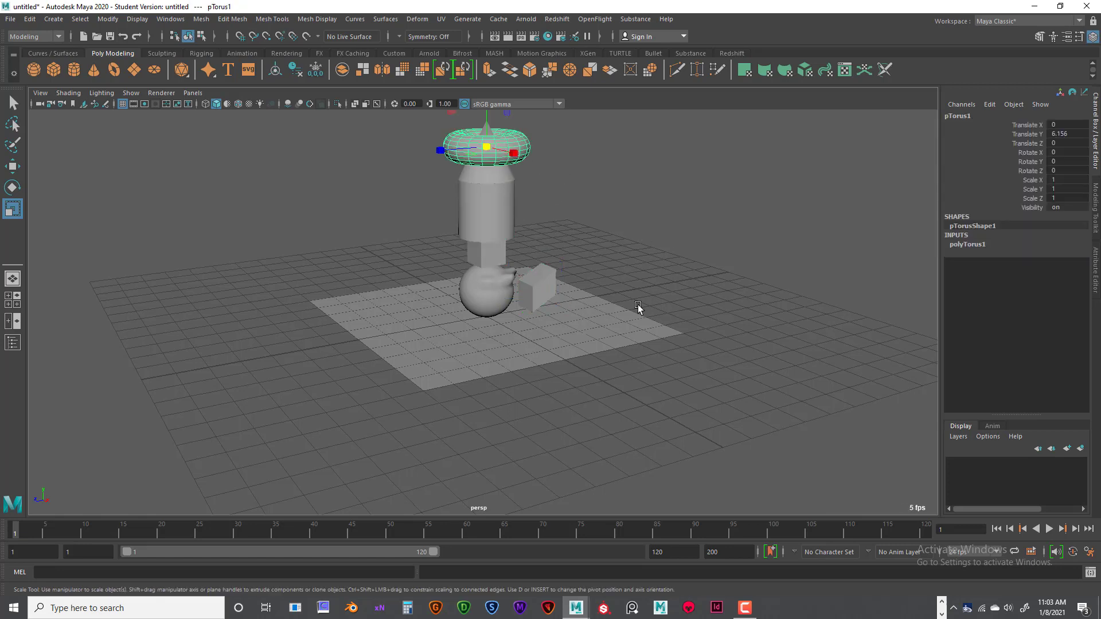